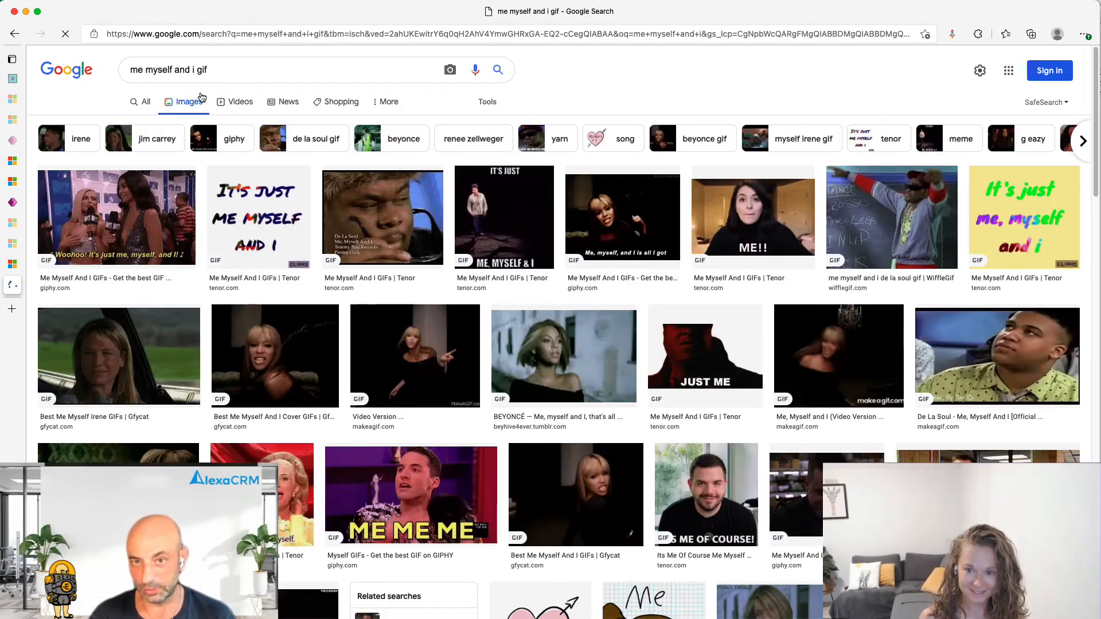
Run Google image searches for a person's name, then for 'get started'.
left_click_drag(214, 72, 119, 69)
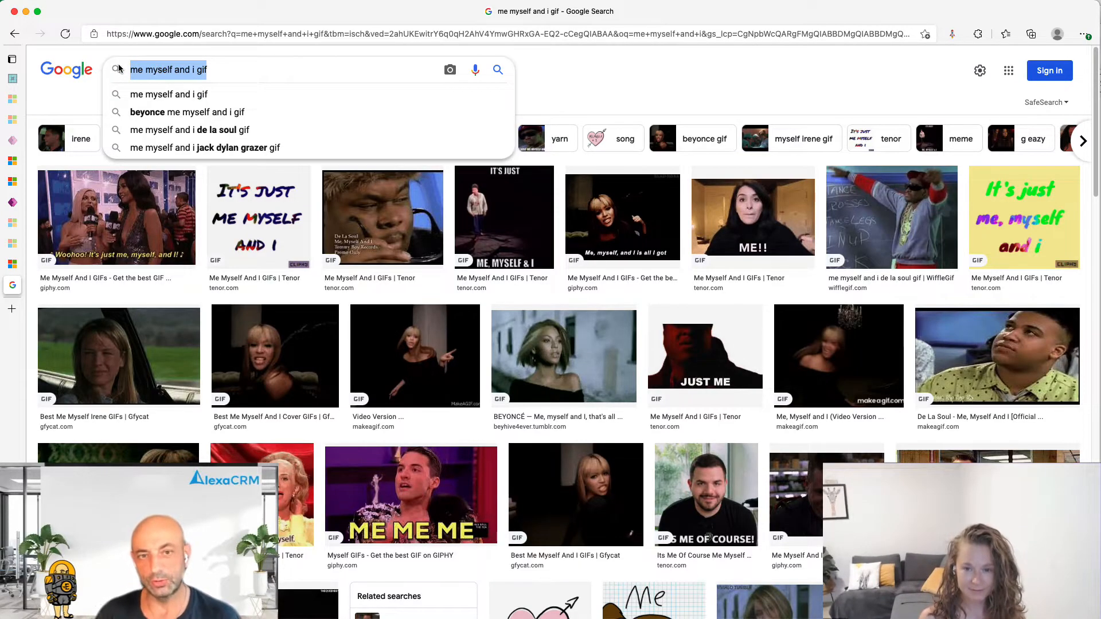
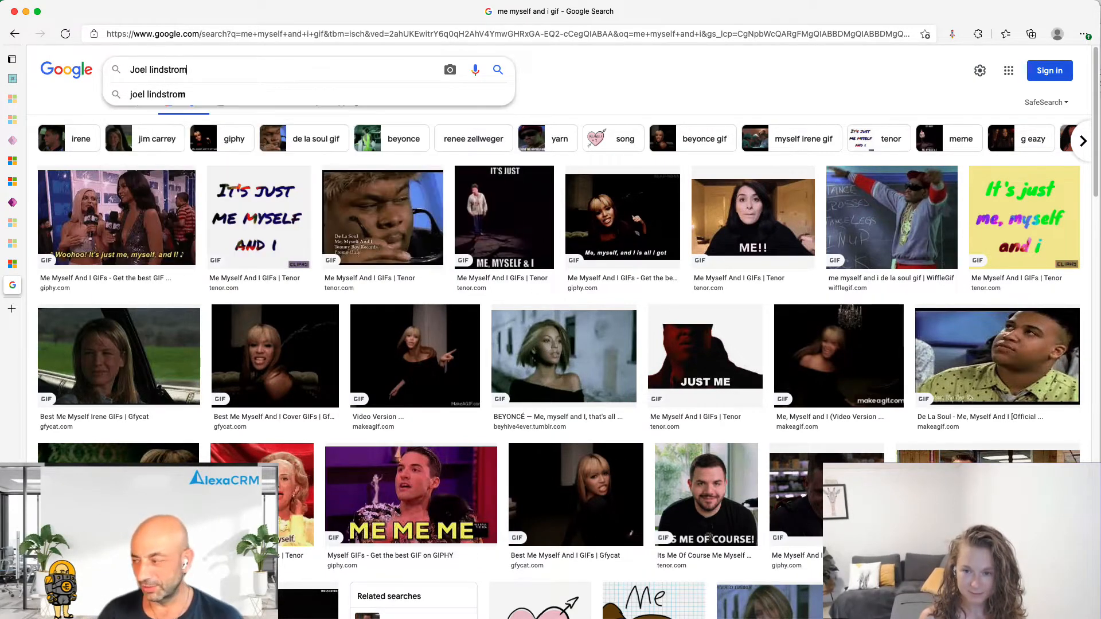
key("Return")
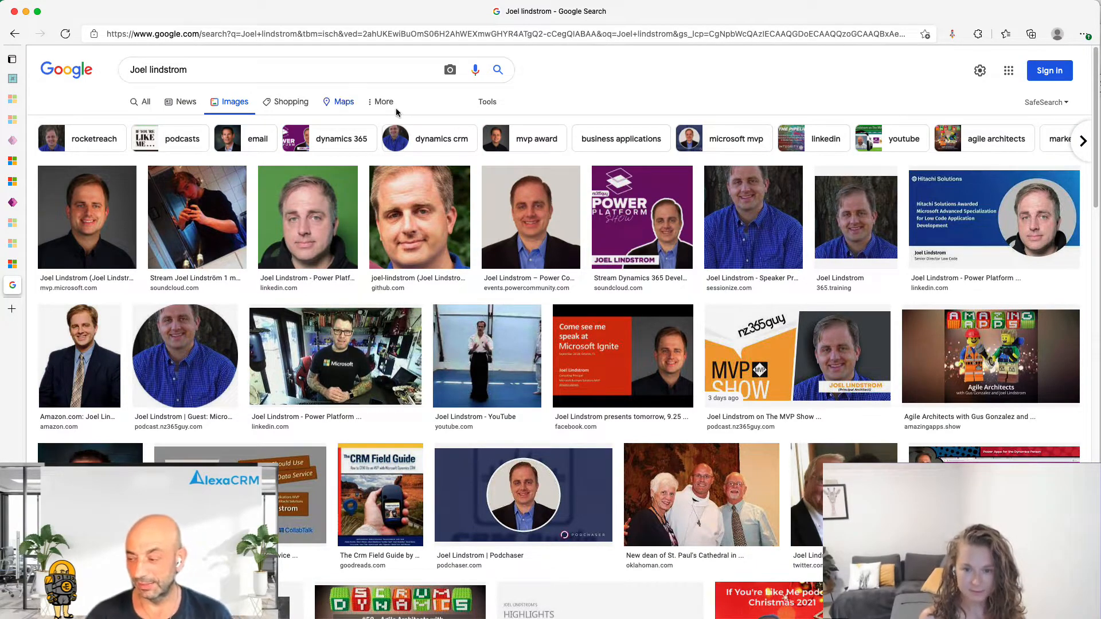
scroll(957, 244, "down", 10)
scroll(890, 278, "up", 10)
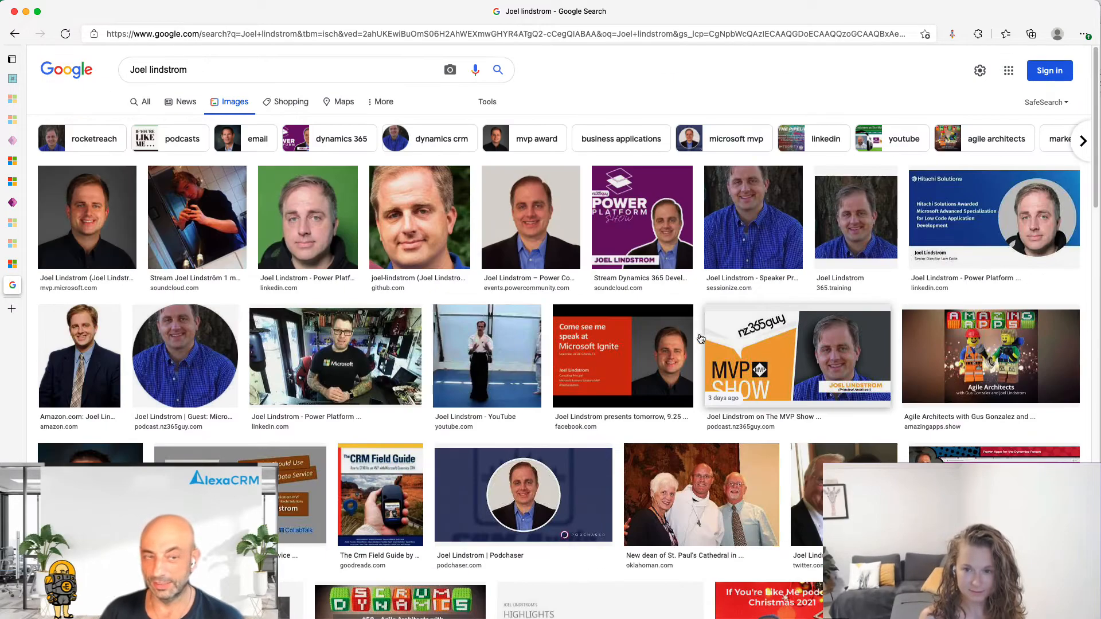
left_click_drag(224, 71, 67, 66)
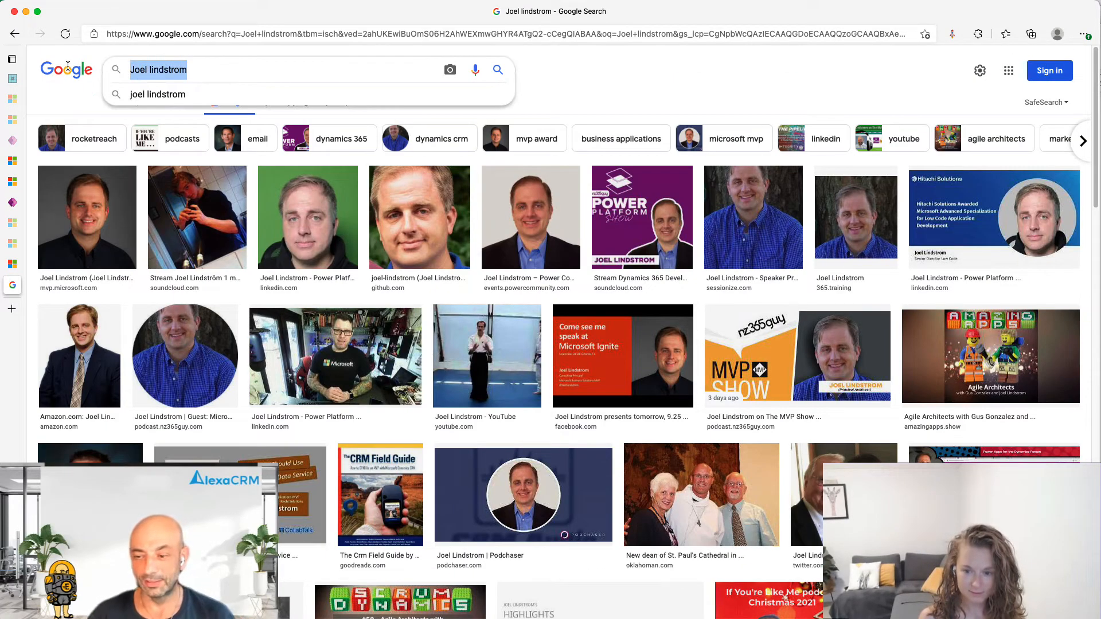
type("get started")
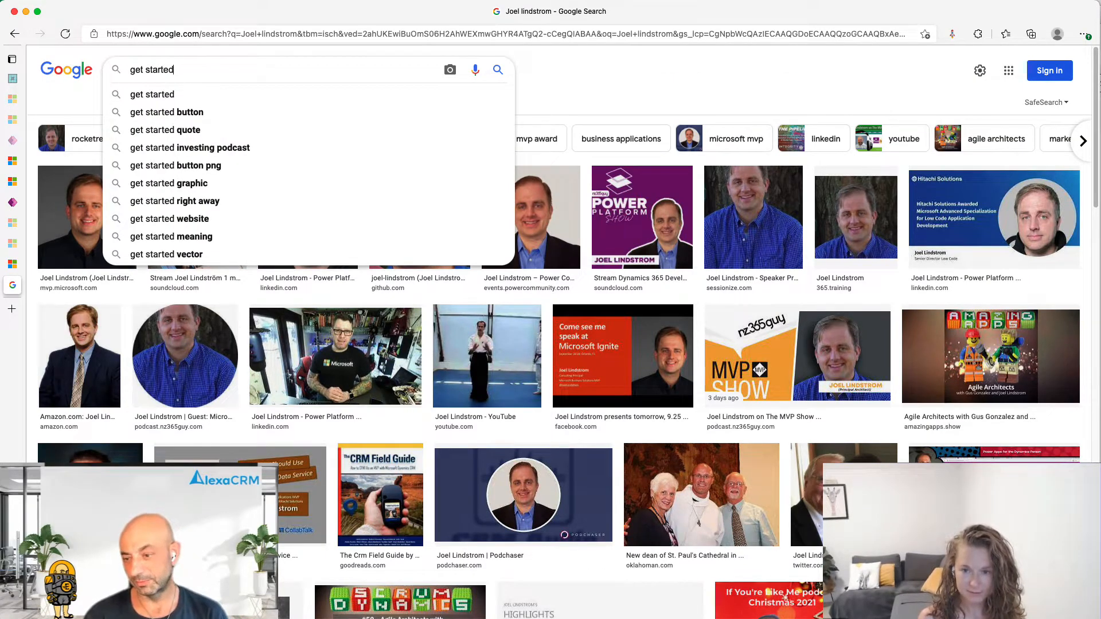
key("Return")
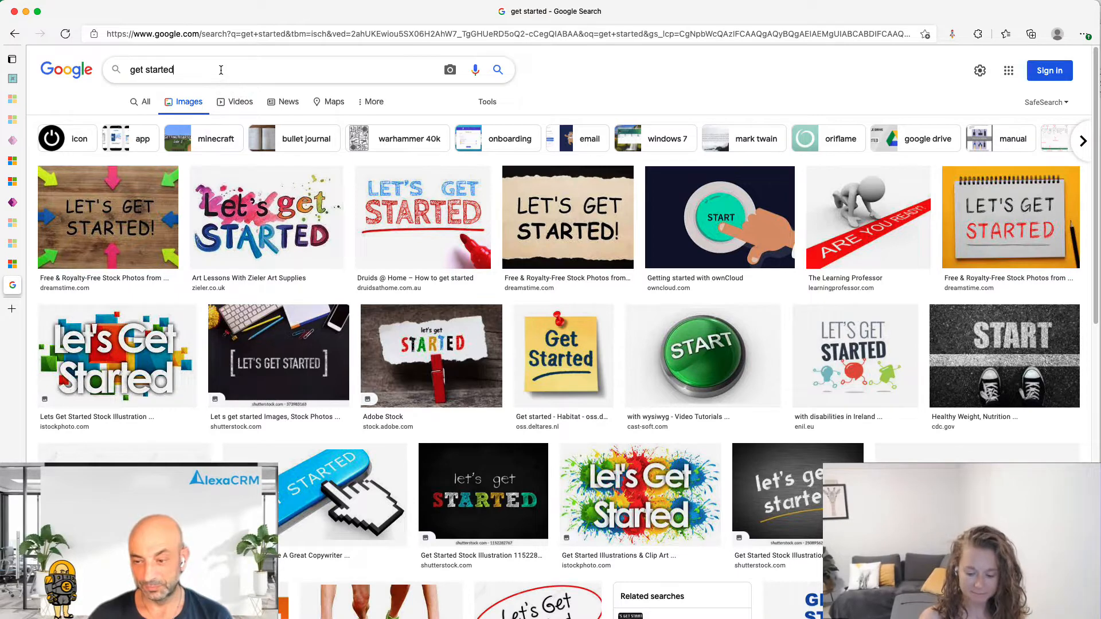
Image-search a second person's name, then search 'clients of mine'.
left_click_drag(220, 70, 127, 69)
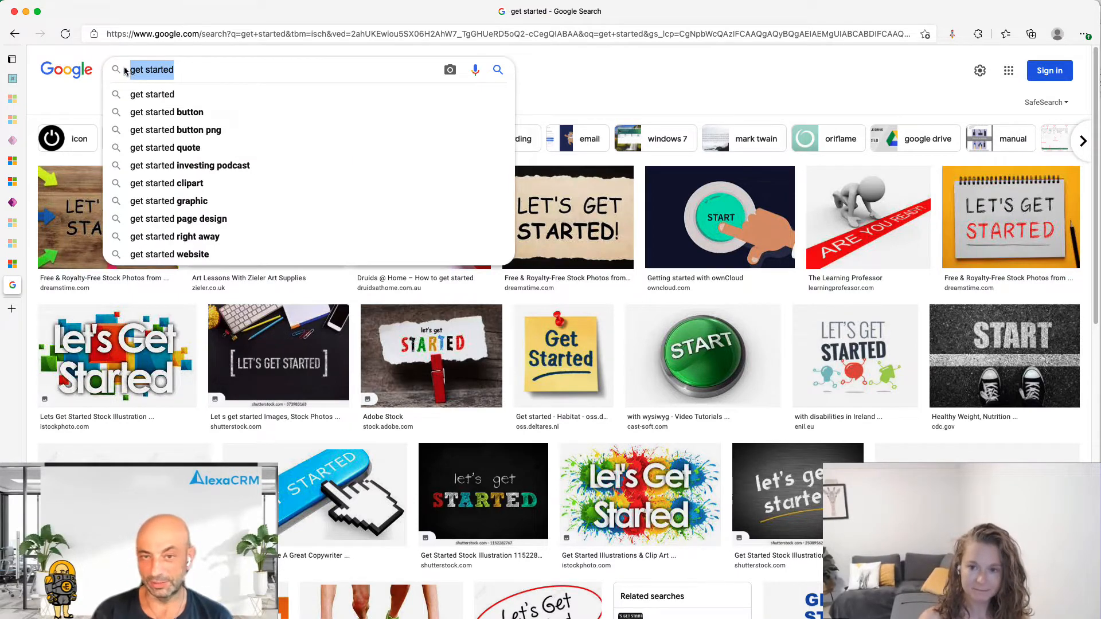
left_click(205, 75)
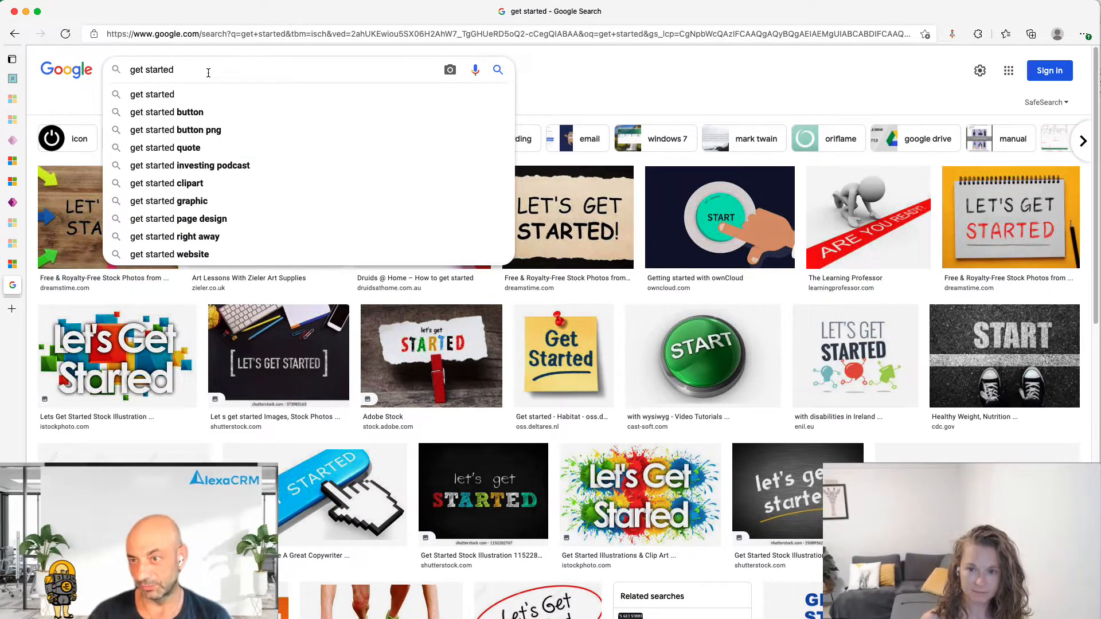
key("super+a")
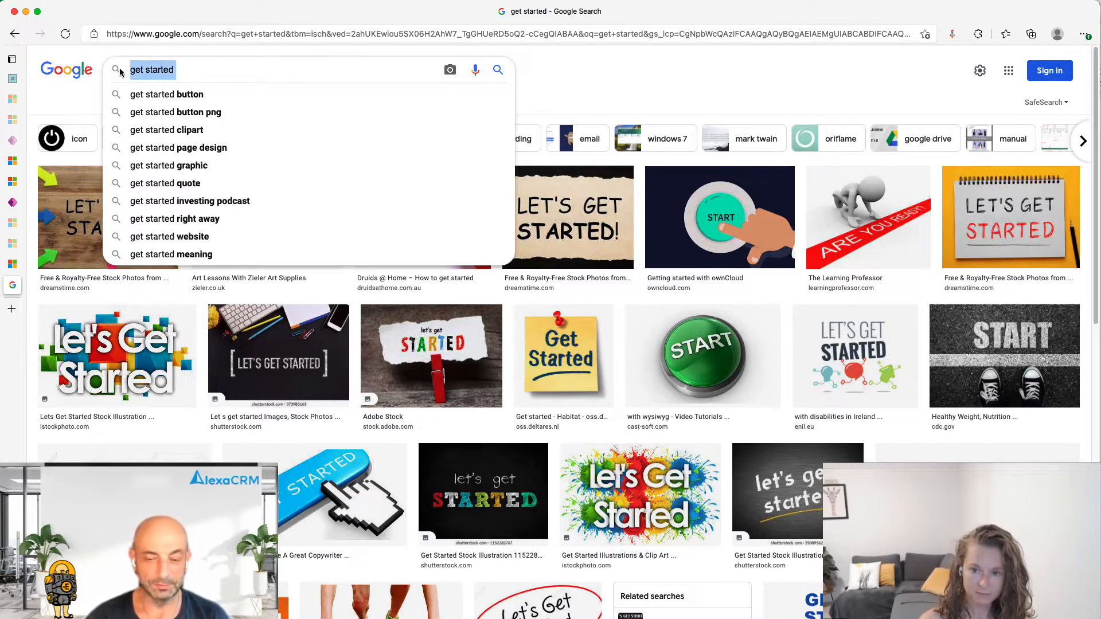
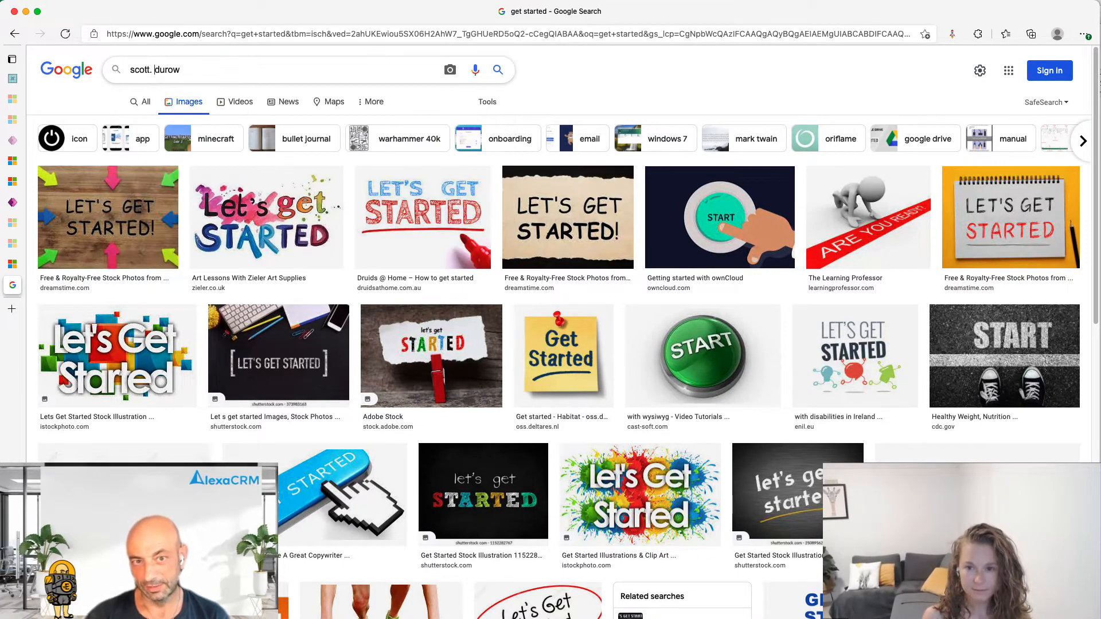
key("Return")
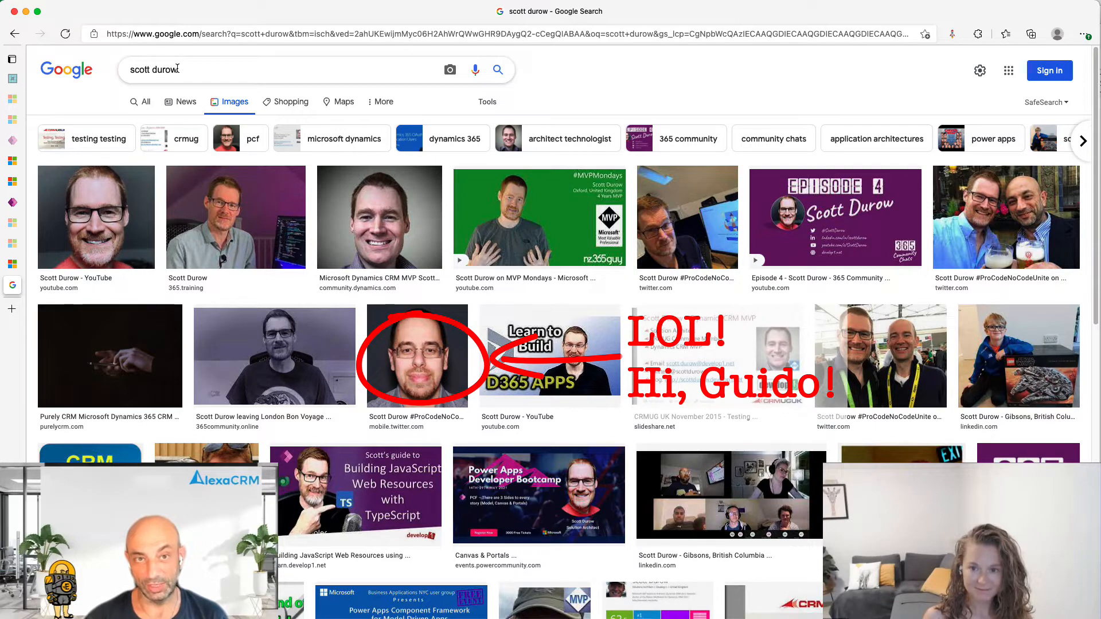
left_click_drag(177, 70, 101, 73)
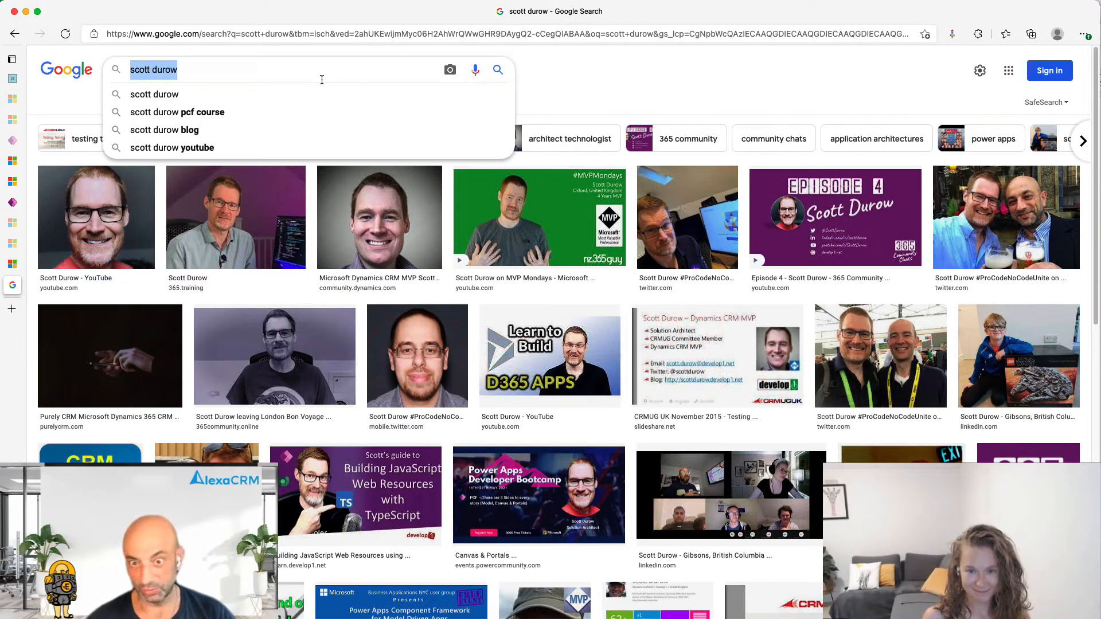
type("clients of mine")
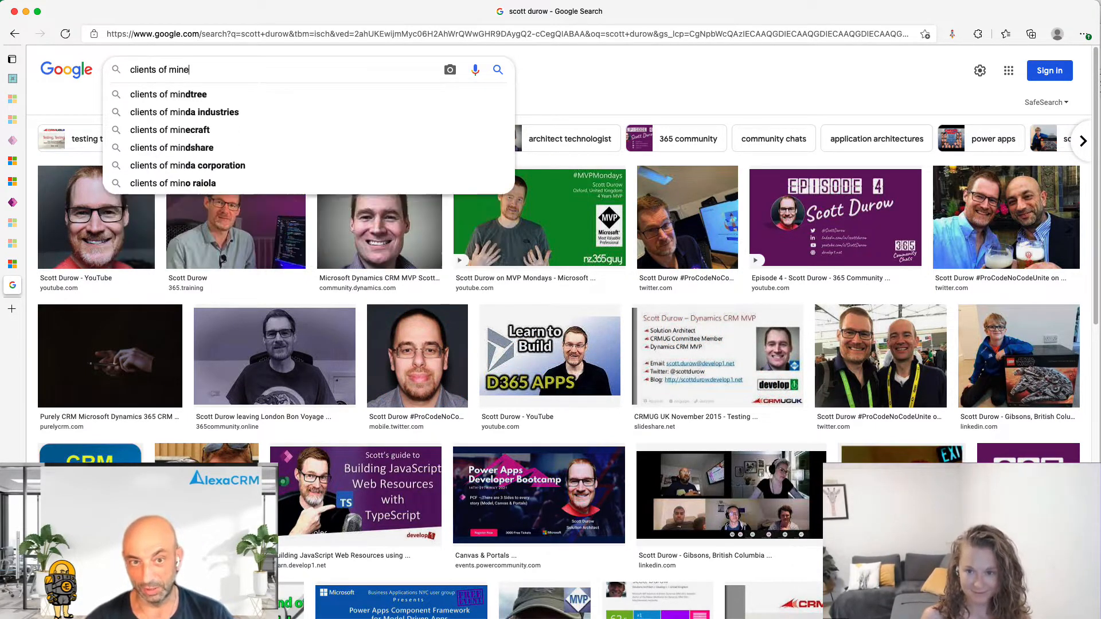
key("Return")
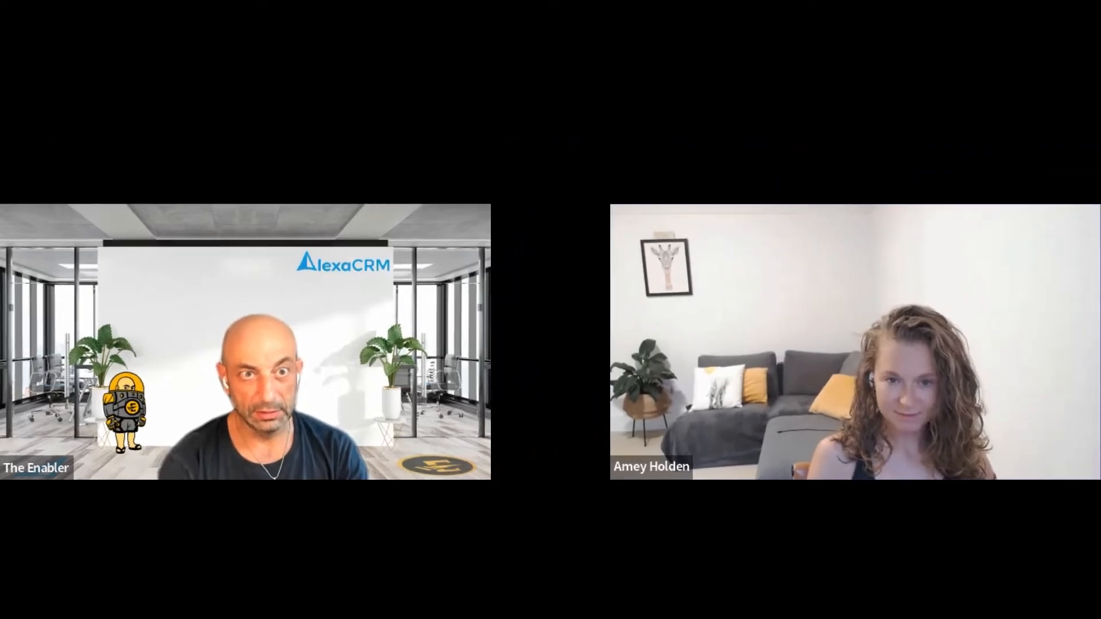
Load enabler.crm6.dynamics.com in a new Brave tab to open the Safety First app.
type("nable")
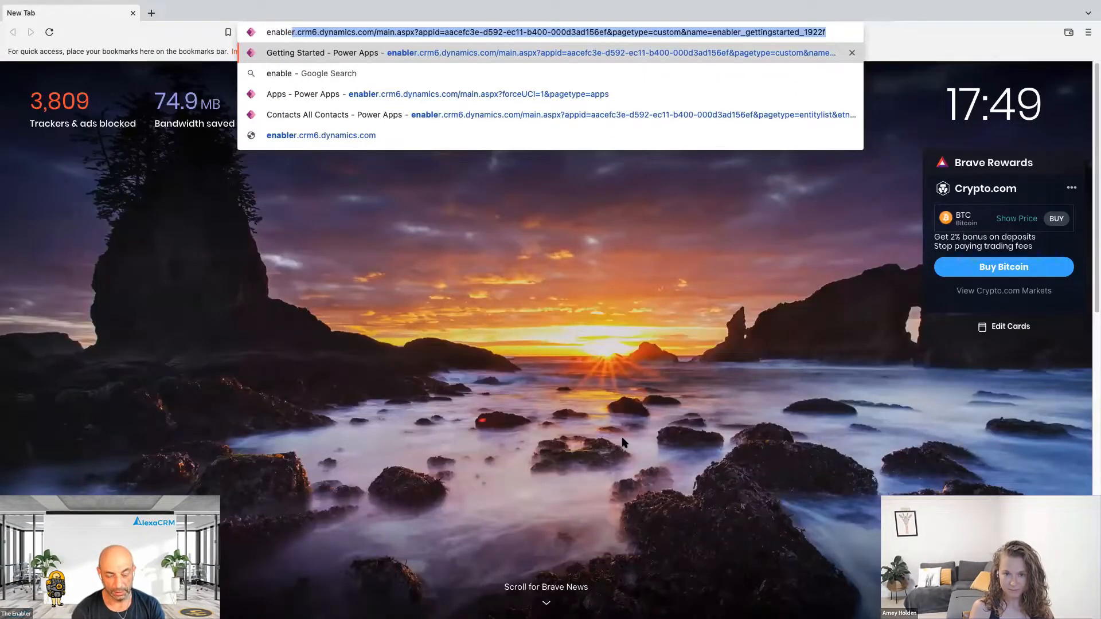
type("r.crm6.d")
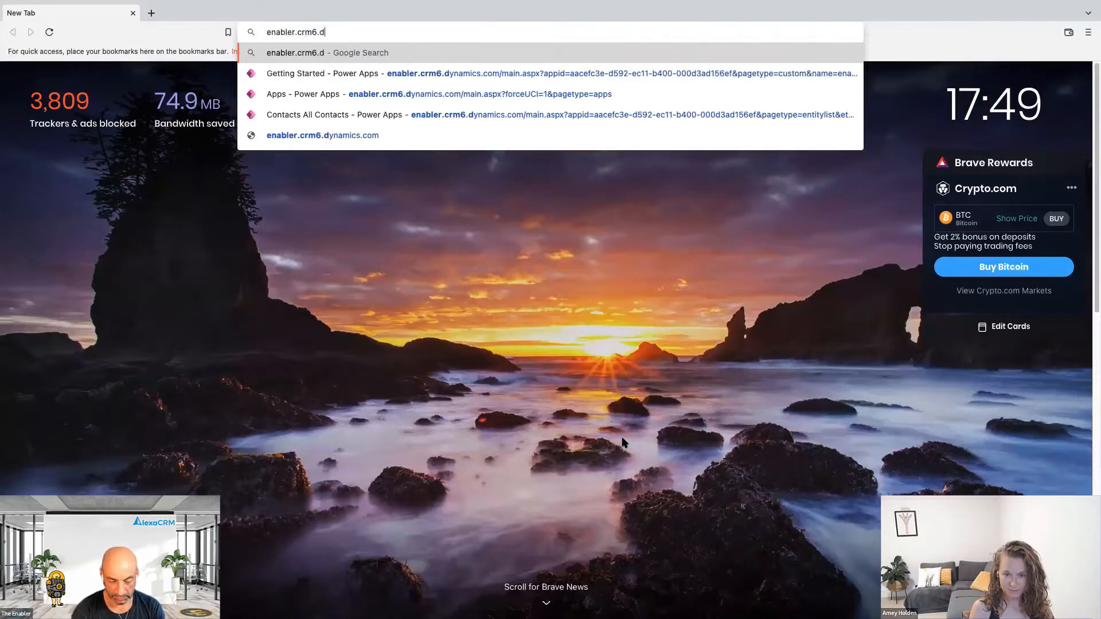
type("ynamics.")
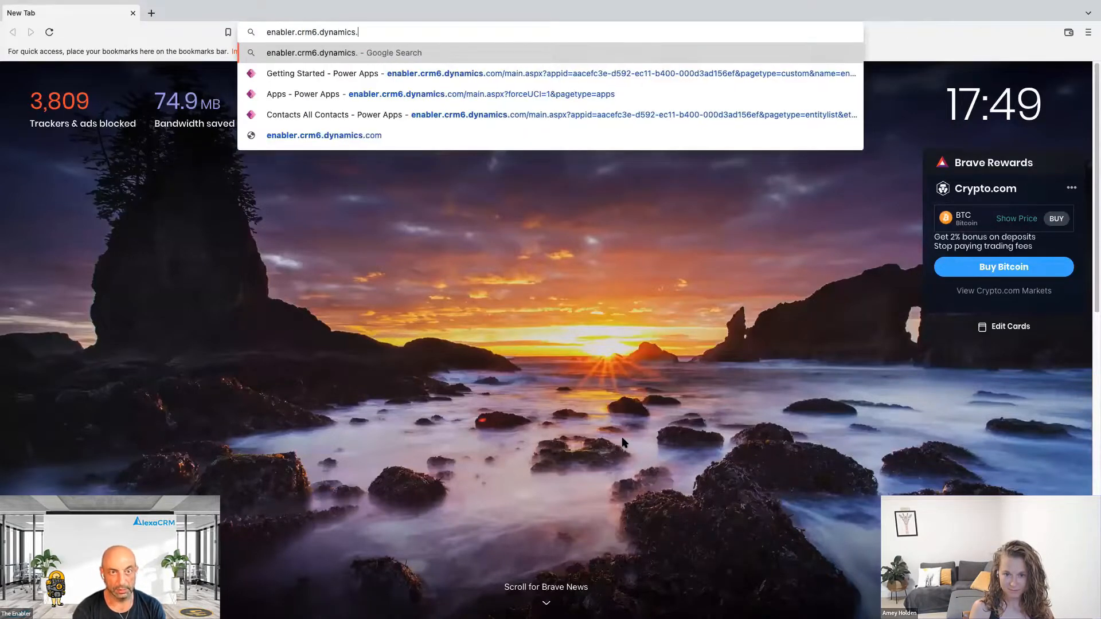
type("com")
key("Return")
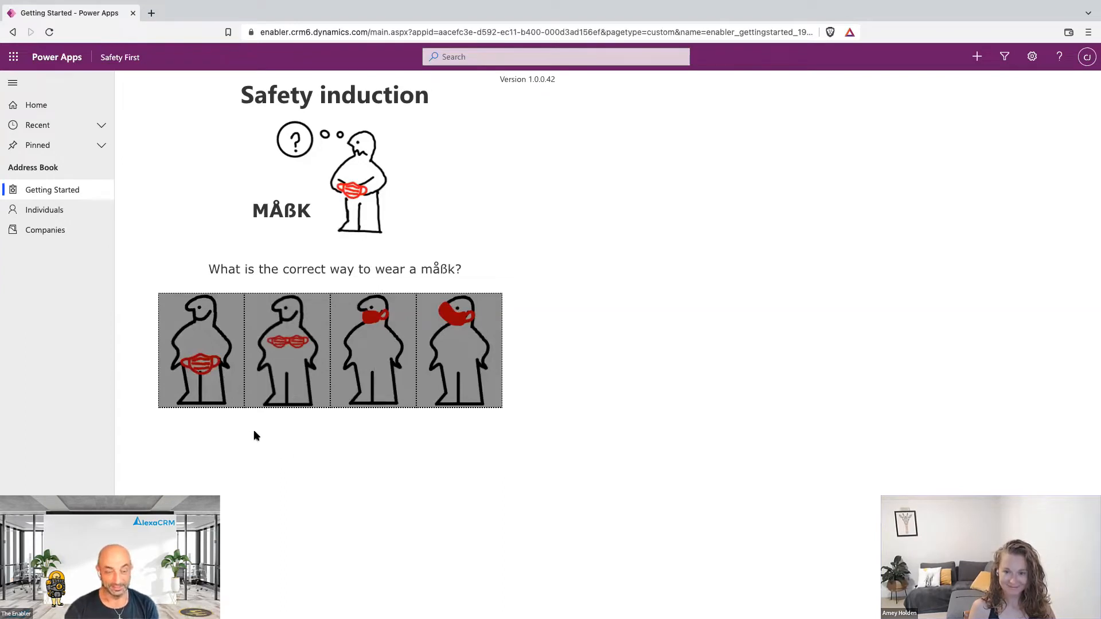
Answer the mask quiz correctly with the fourth option, then open the Individuals list.
left_click(200, 325)
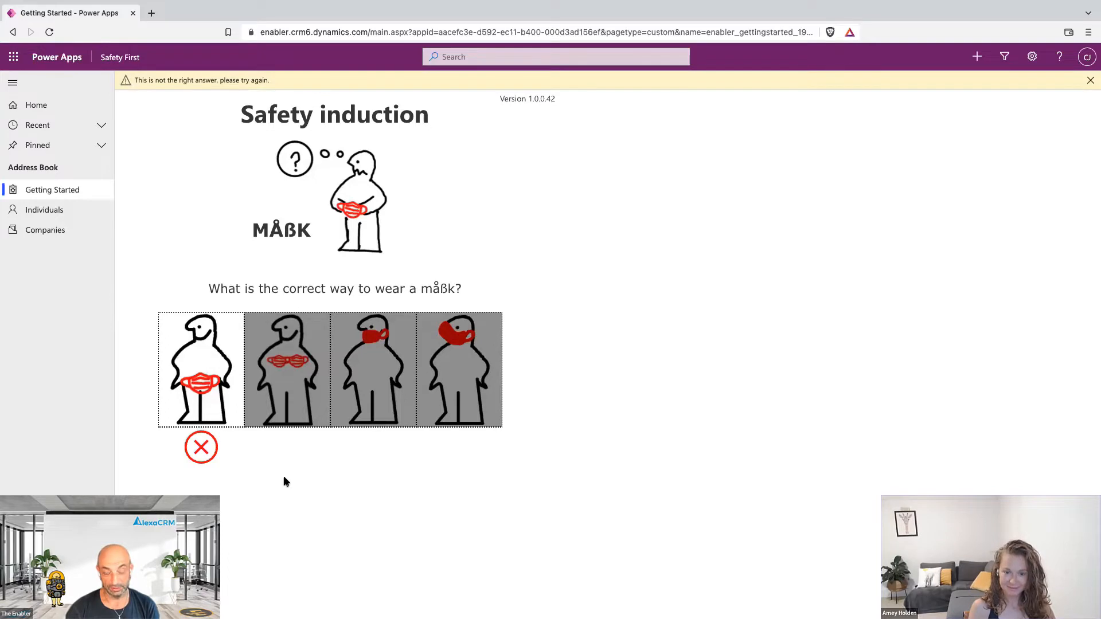
left_click(374, 366)
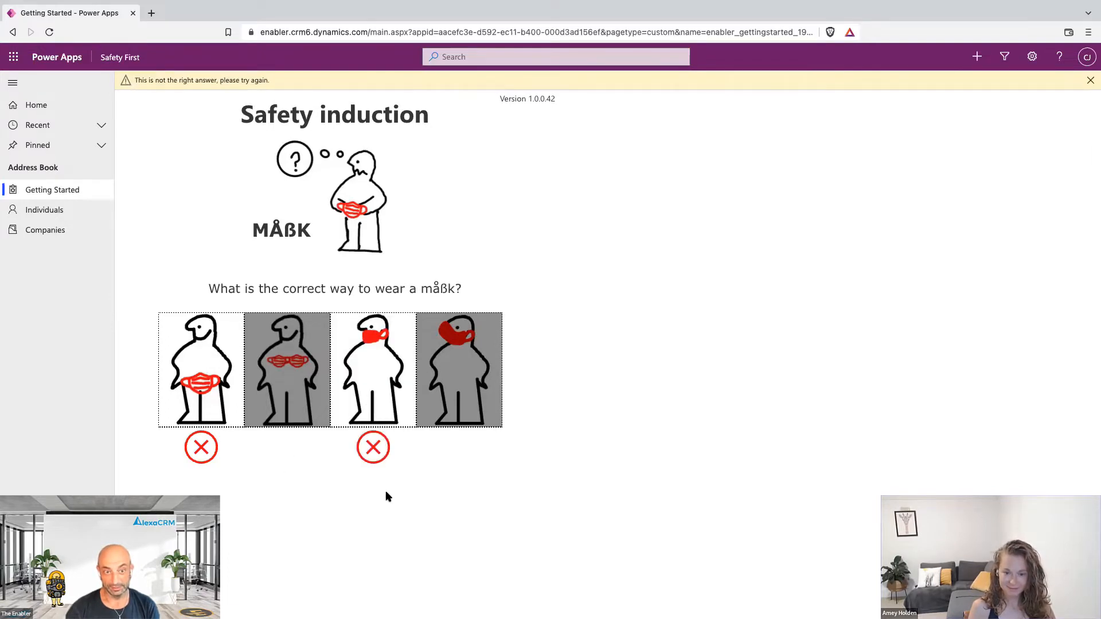
left_click(305, 419)
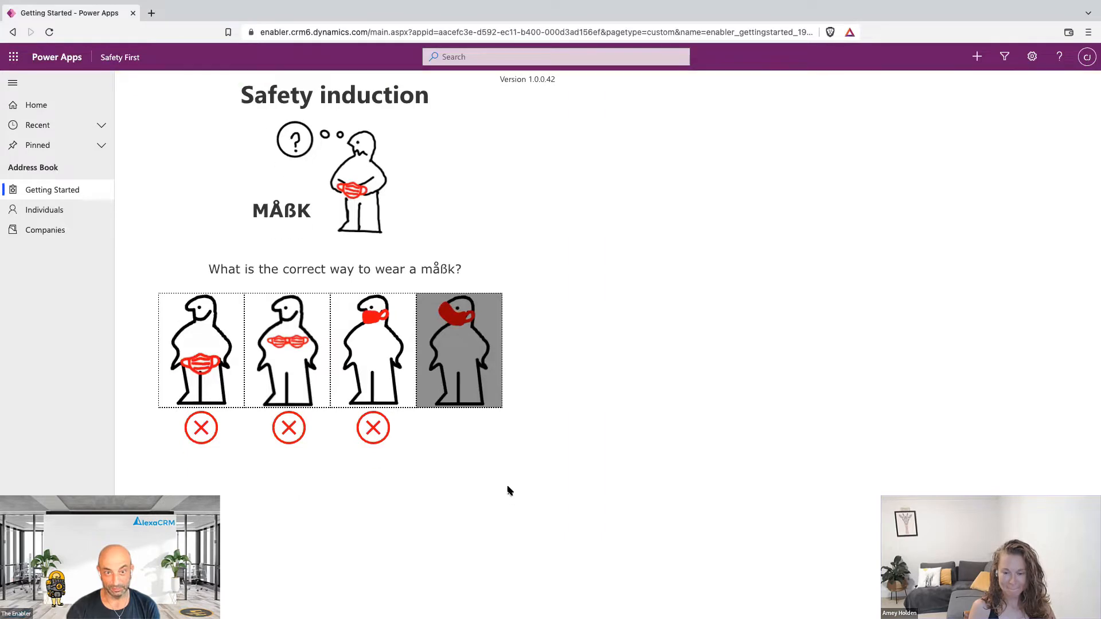
left_click(463, 330)
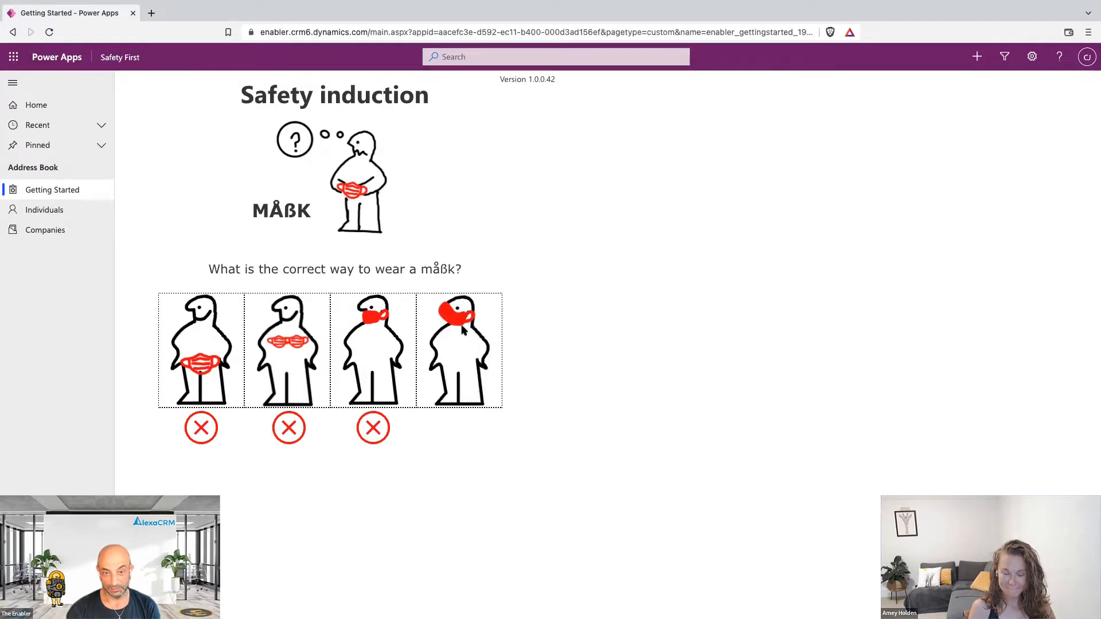
left_click(463, 330)
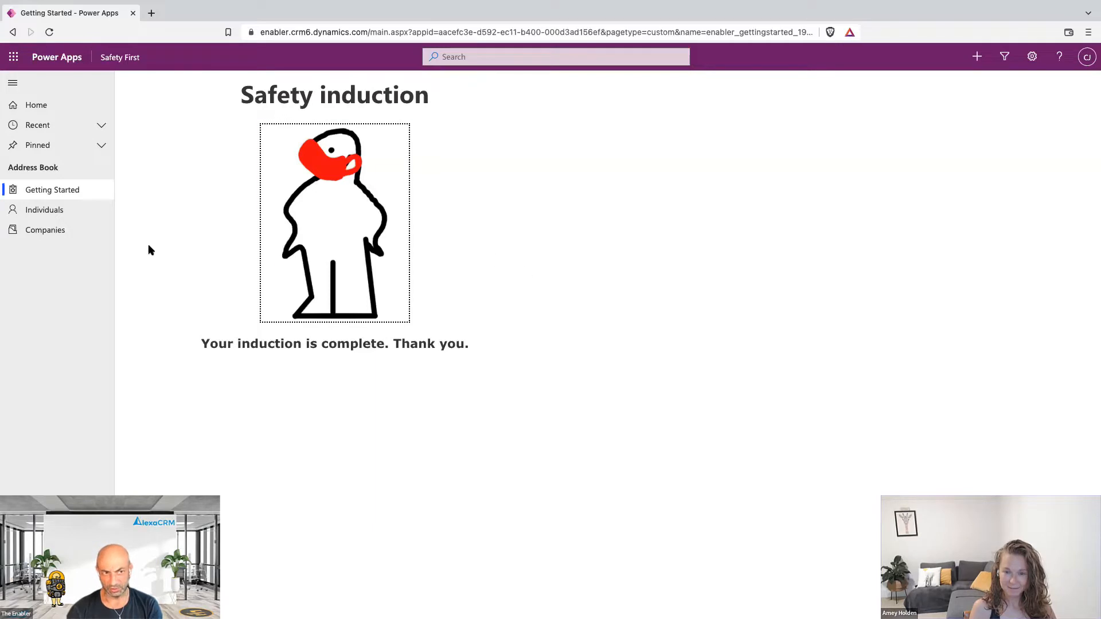
left_click(77, 216)
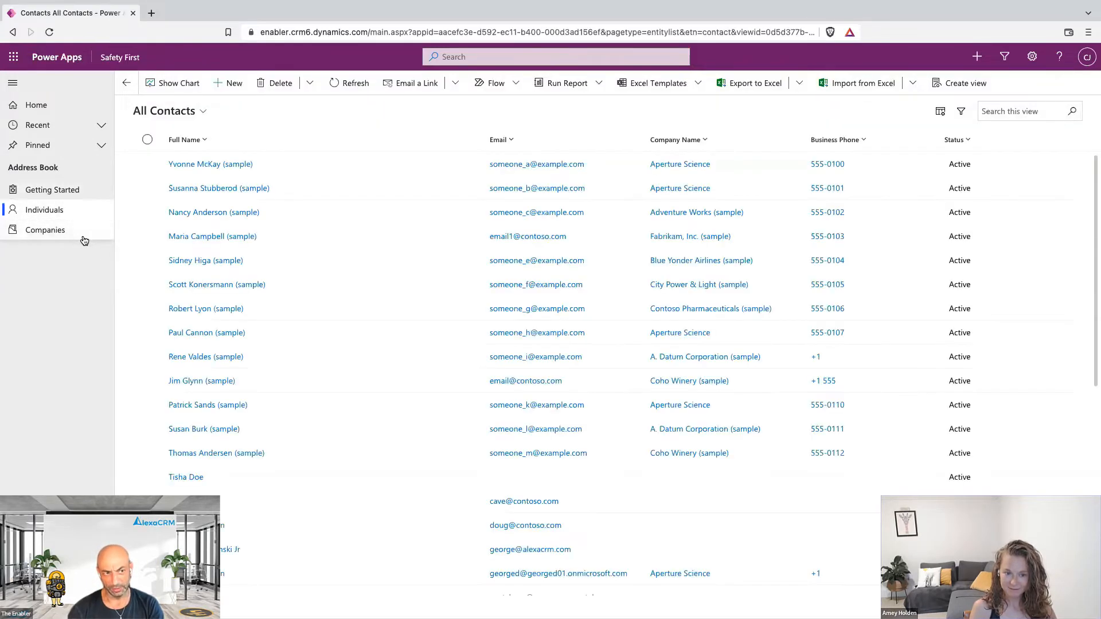
Reload the app twice to confirm Getting Started has left the navigation.
left_click(75, 236)
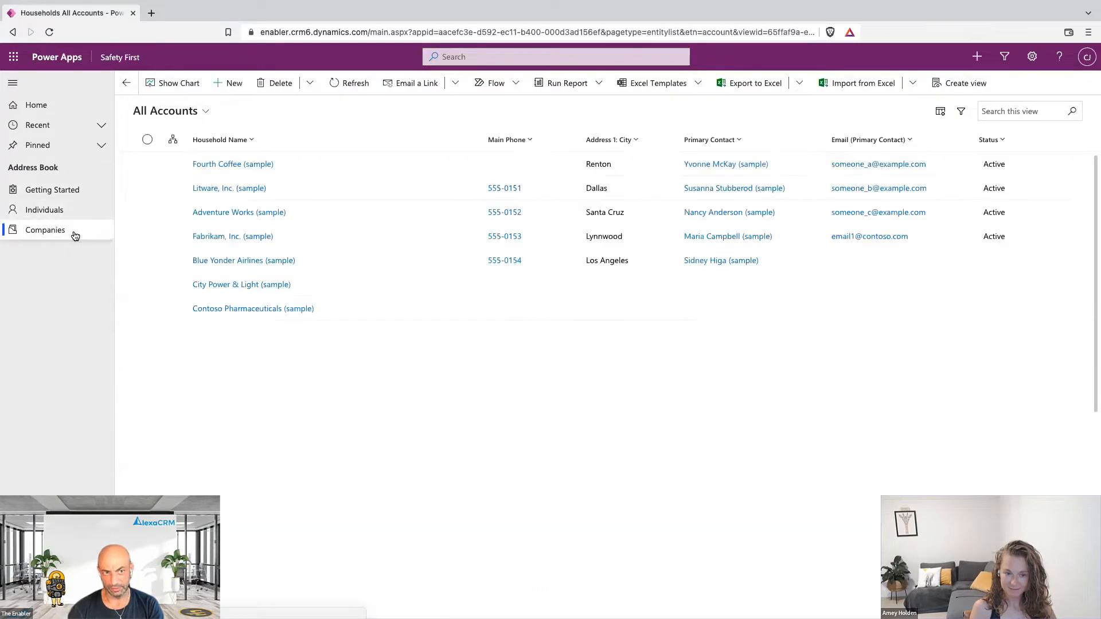
left_click(64, 218)
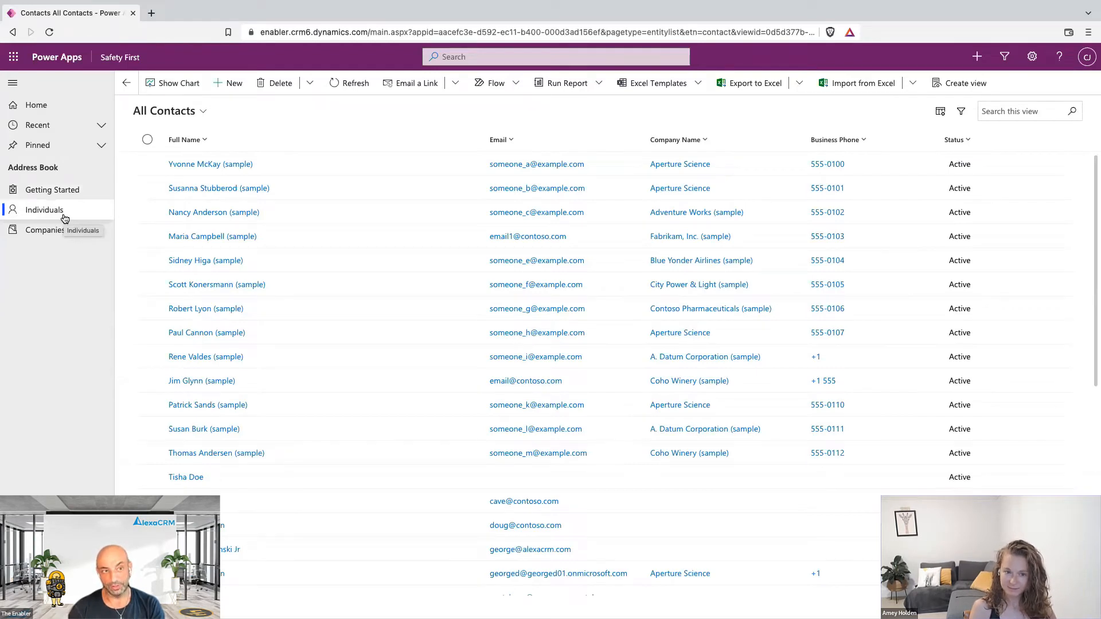
left_click(50, 33)
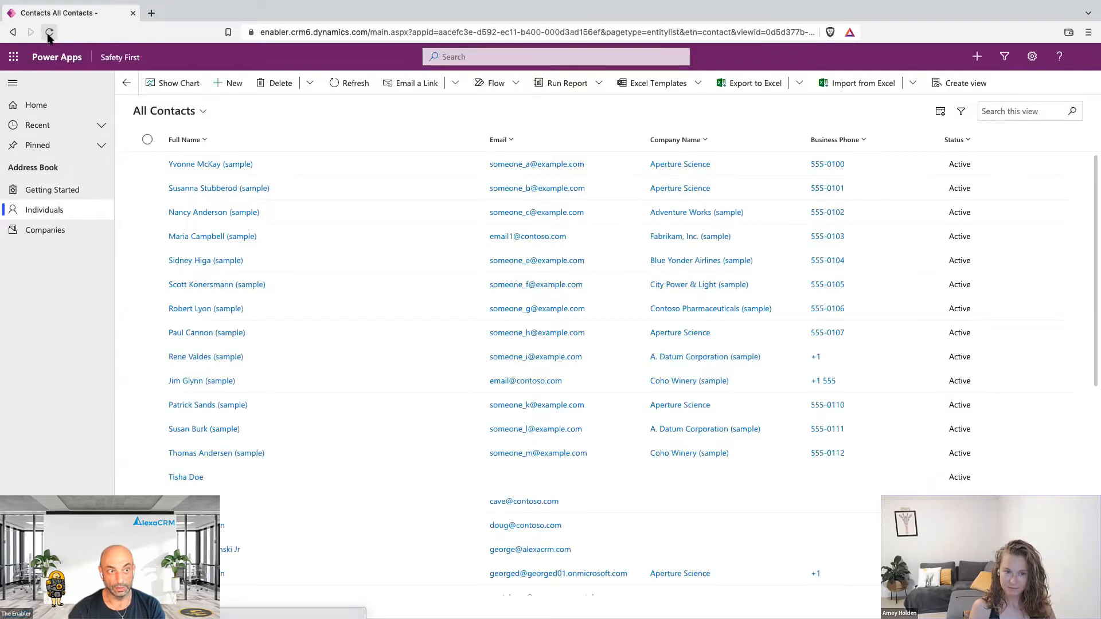
left_click(49, 34)
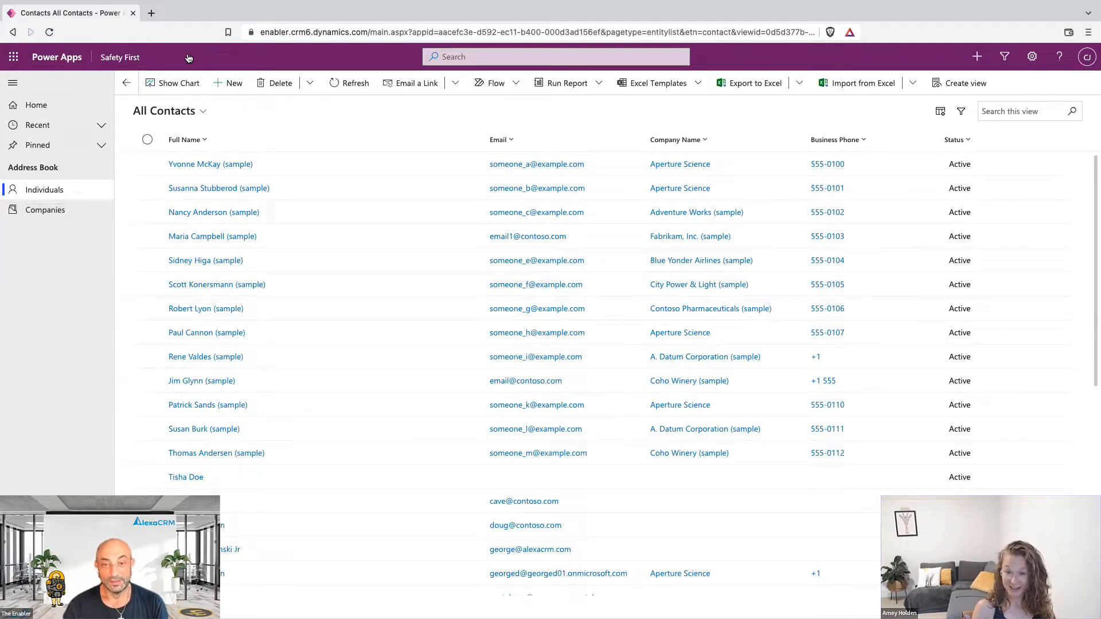
key("super+Tab")
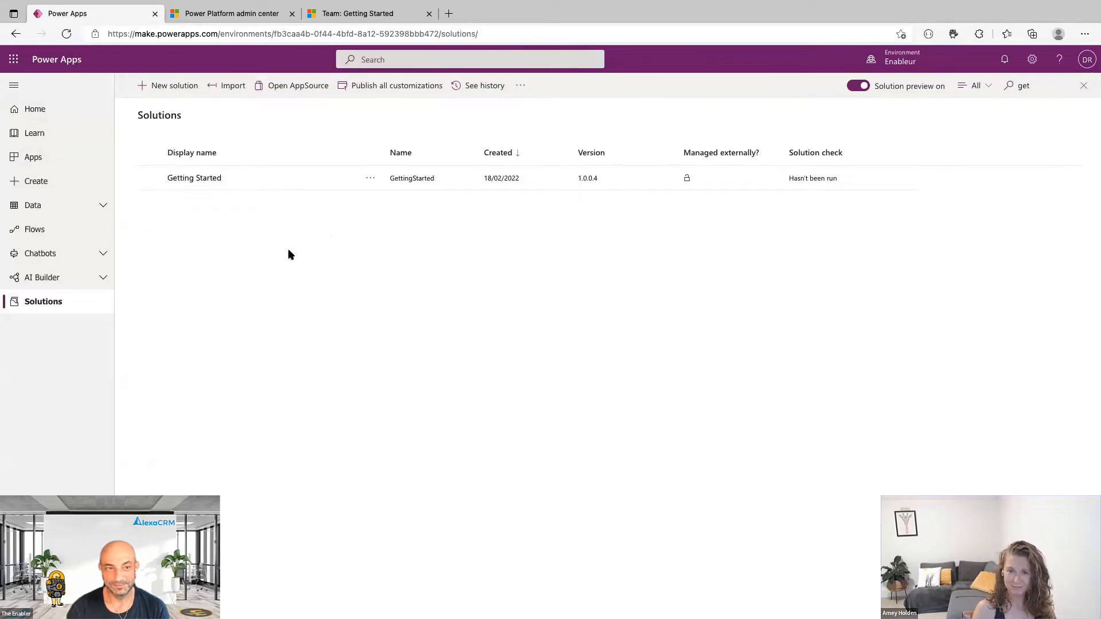
Open the Getting Started solution in the maker portal.
left_click(198, 180)
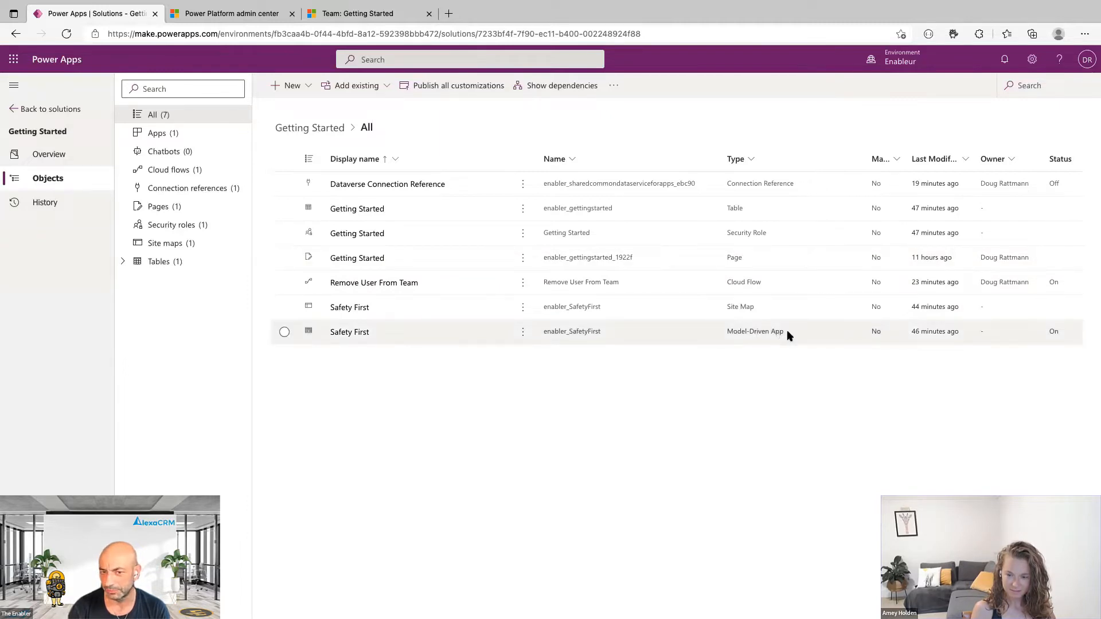
left_click(523, 332)
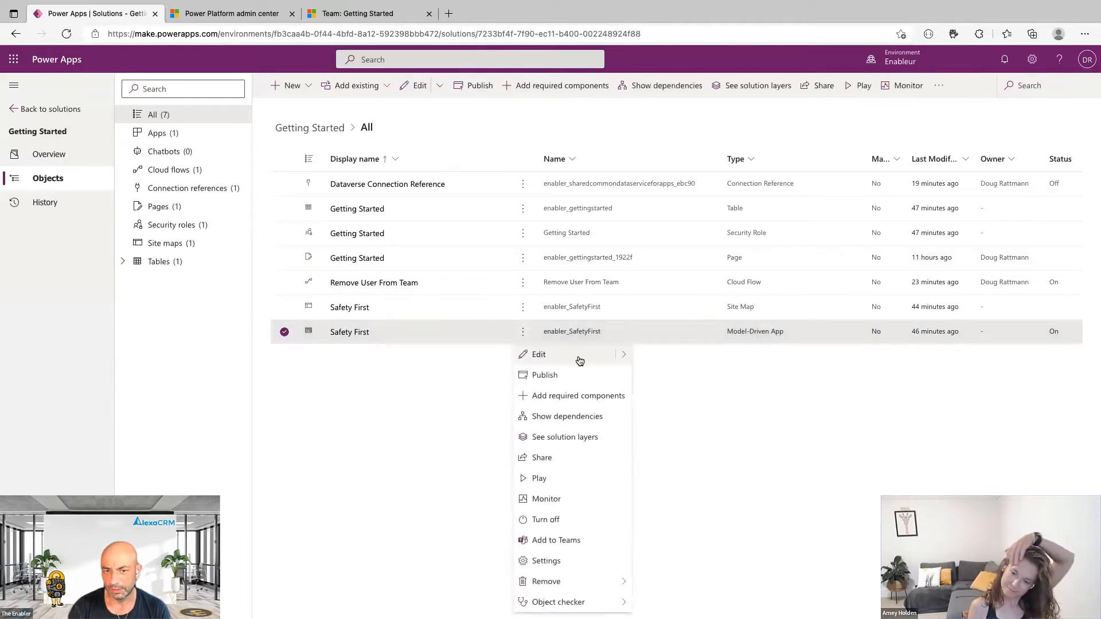
mouse_move(634, 355)
left_click(670, 354)
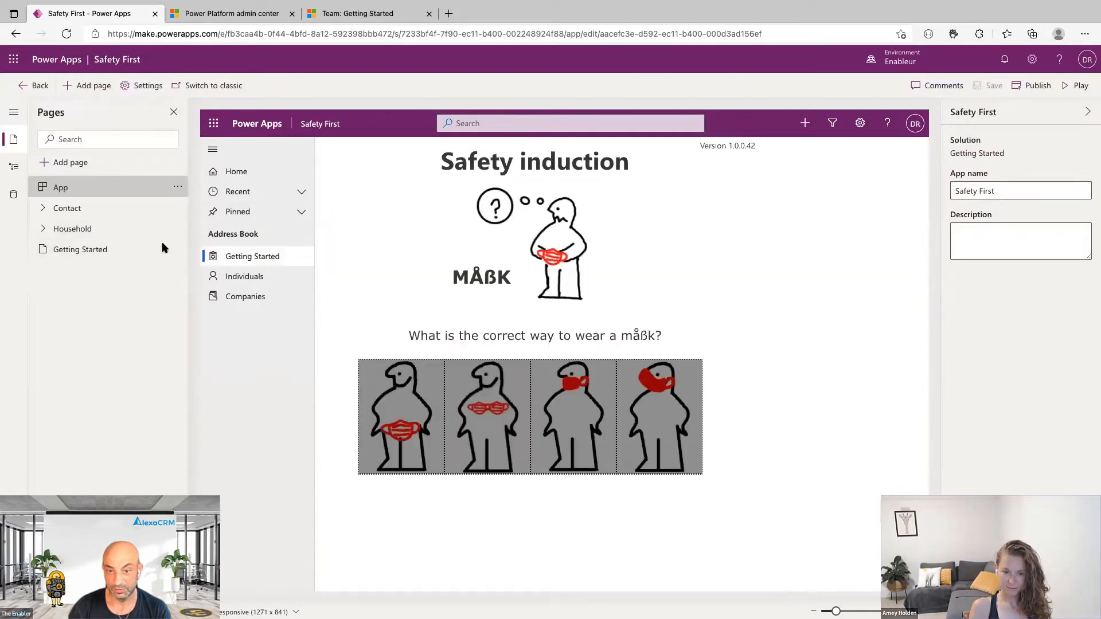
left_click(264, 281)
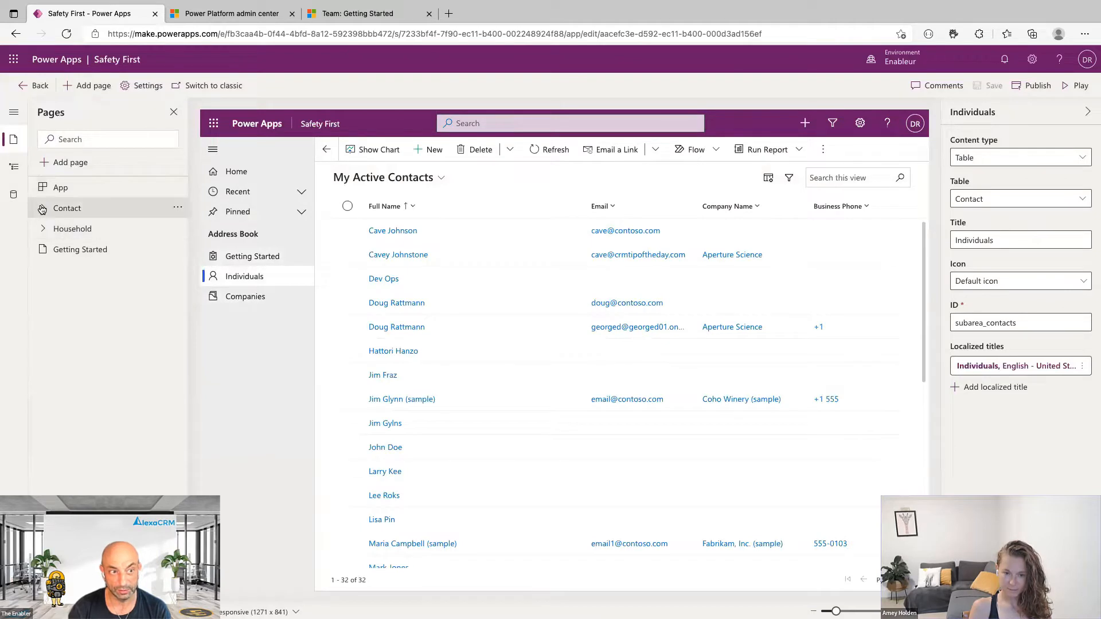
left_click(43, 208)
left_click(14, 170)
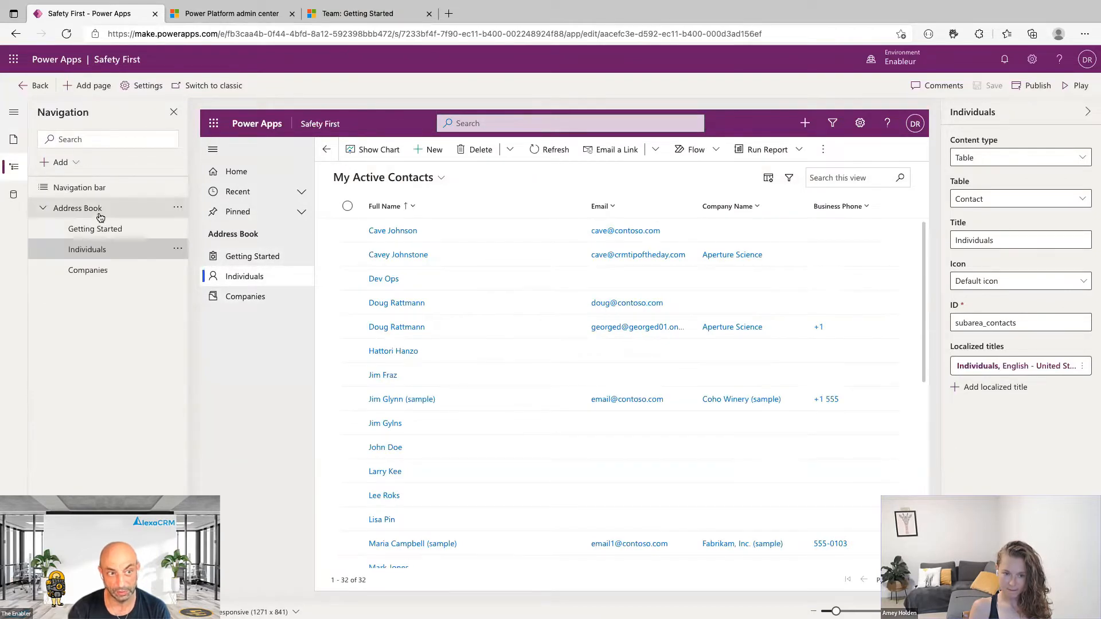
left_click(92, 270)
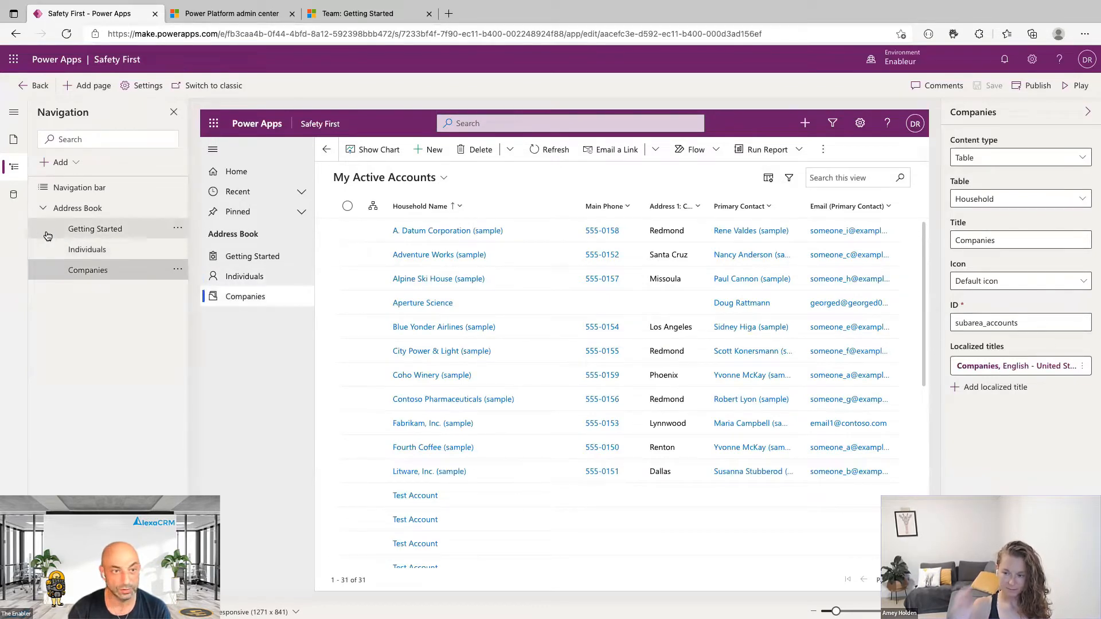
left_click(97, 230)
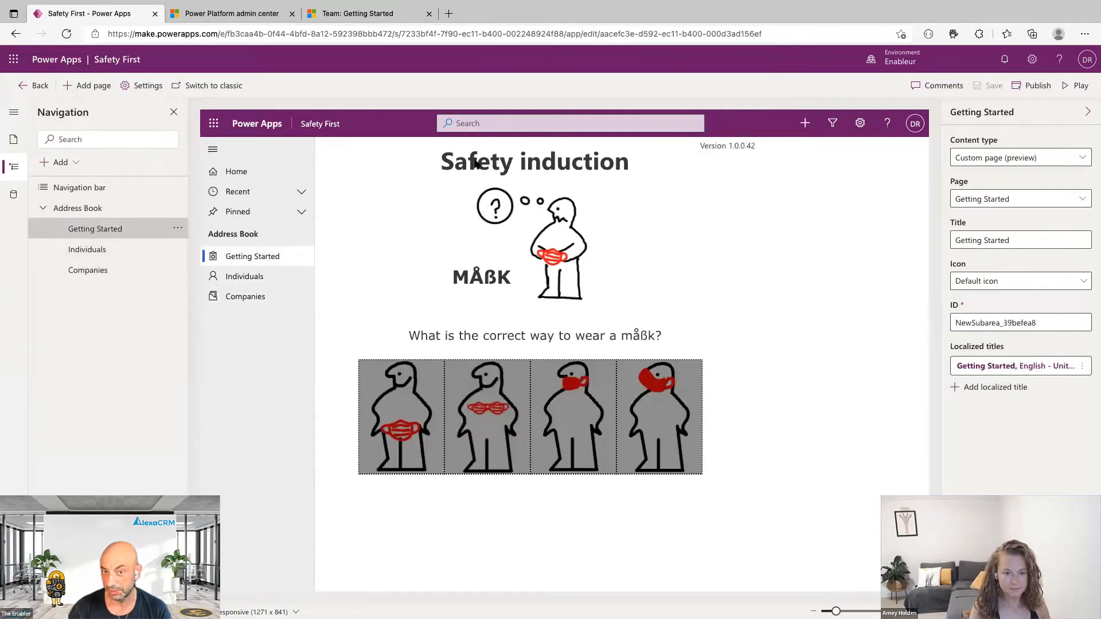
left_click(36, 85)
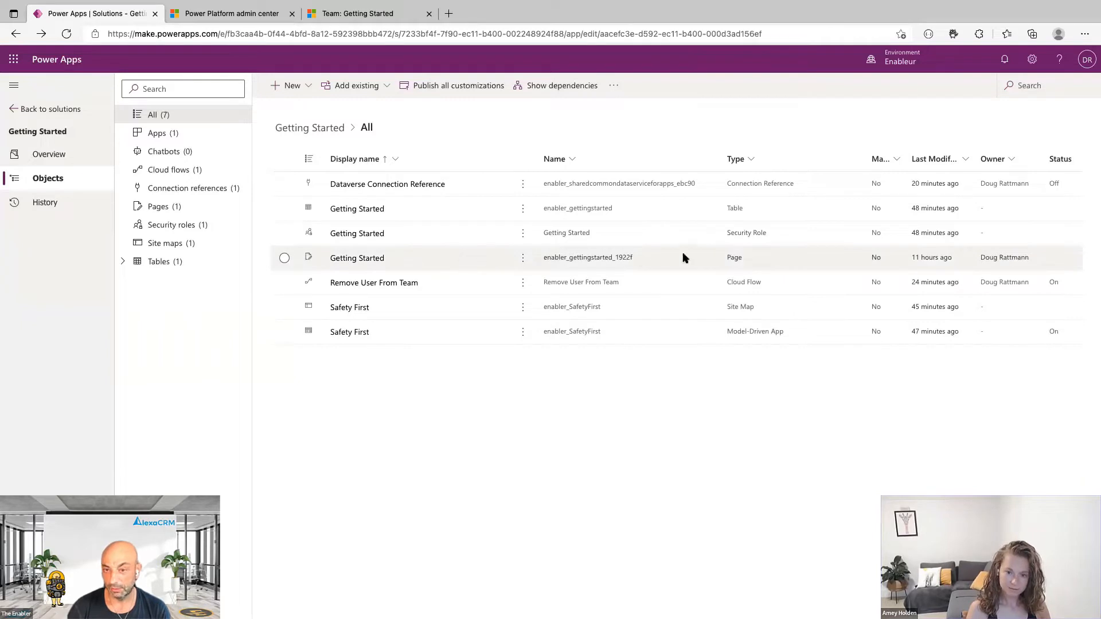
Edit the Getting Started page in Power Apps Studio.
left_click(523, 262)
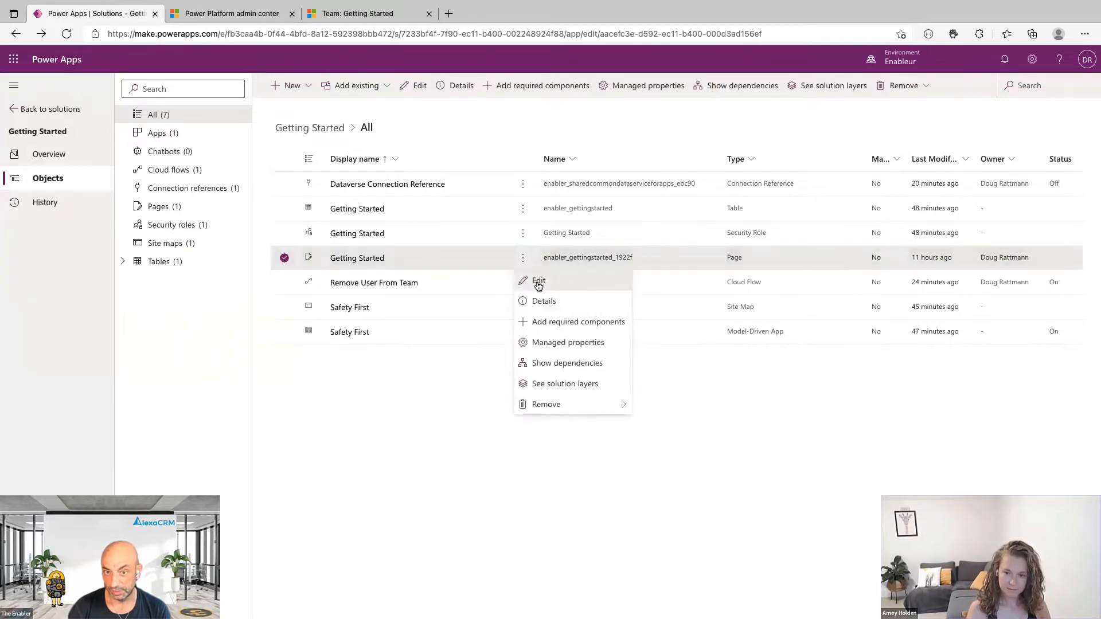
left_click(535, 280)
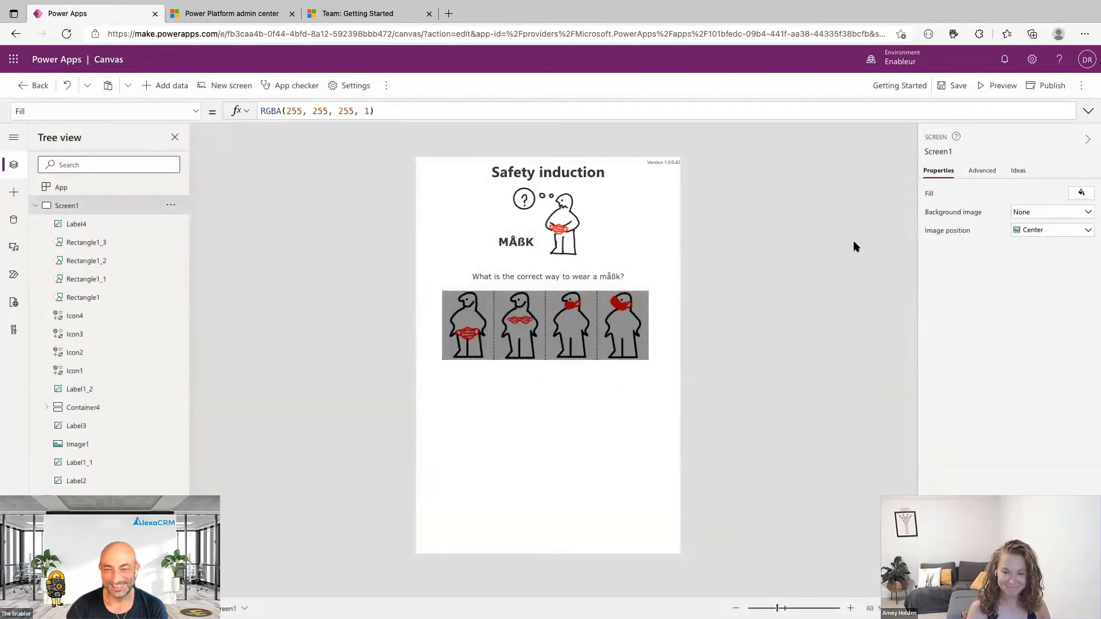
Review the answer pictures' OnSelect code that removes the user from the team, then select Screen2.
left_click(469, 324)
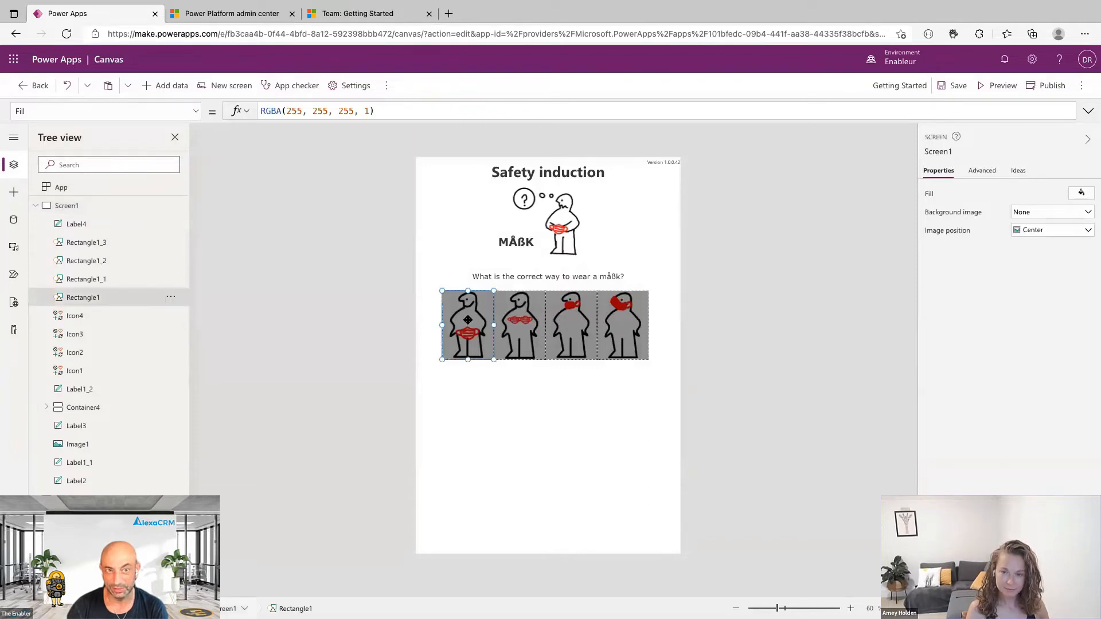
left_click(402, 120)
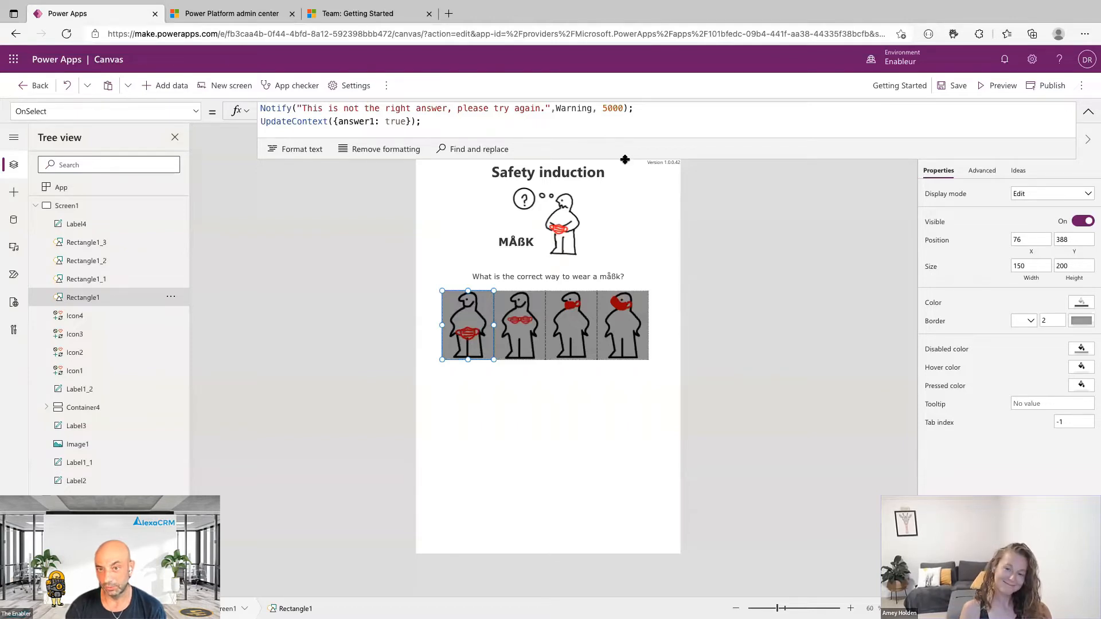
left_click(633, 331)
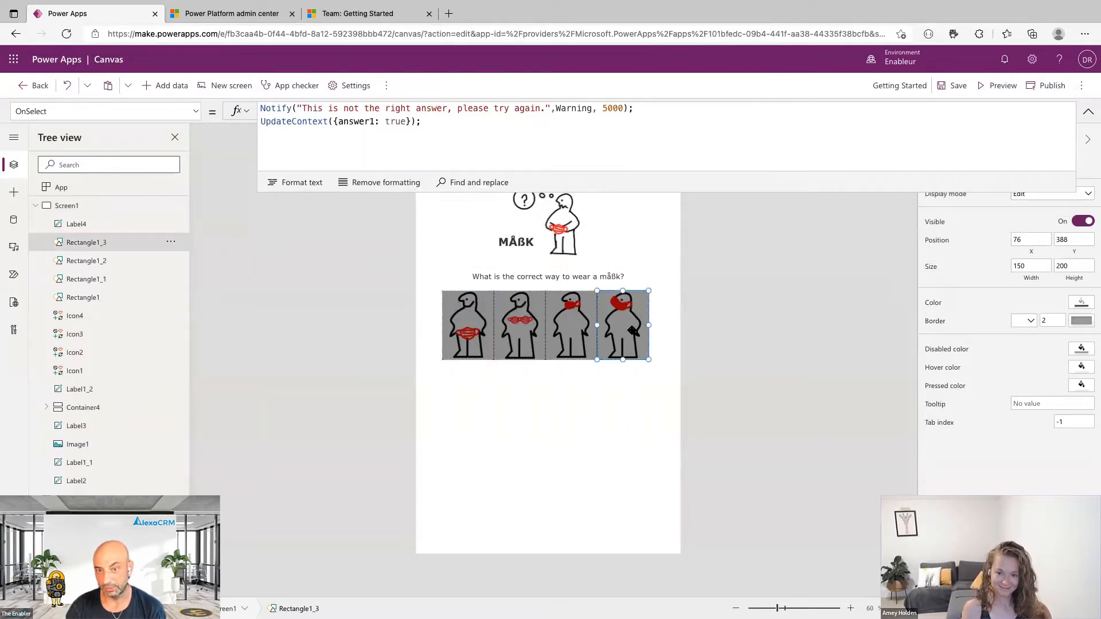
left_click_drag(685, 191, 710, 319)
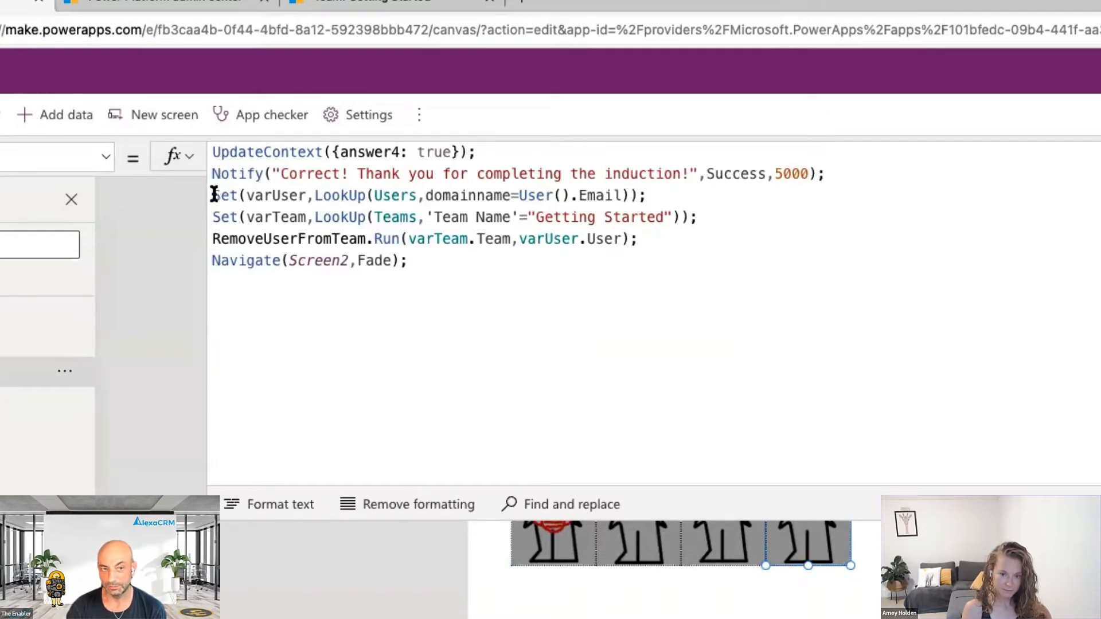
left_click_drag(213, 195, 711, 194)
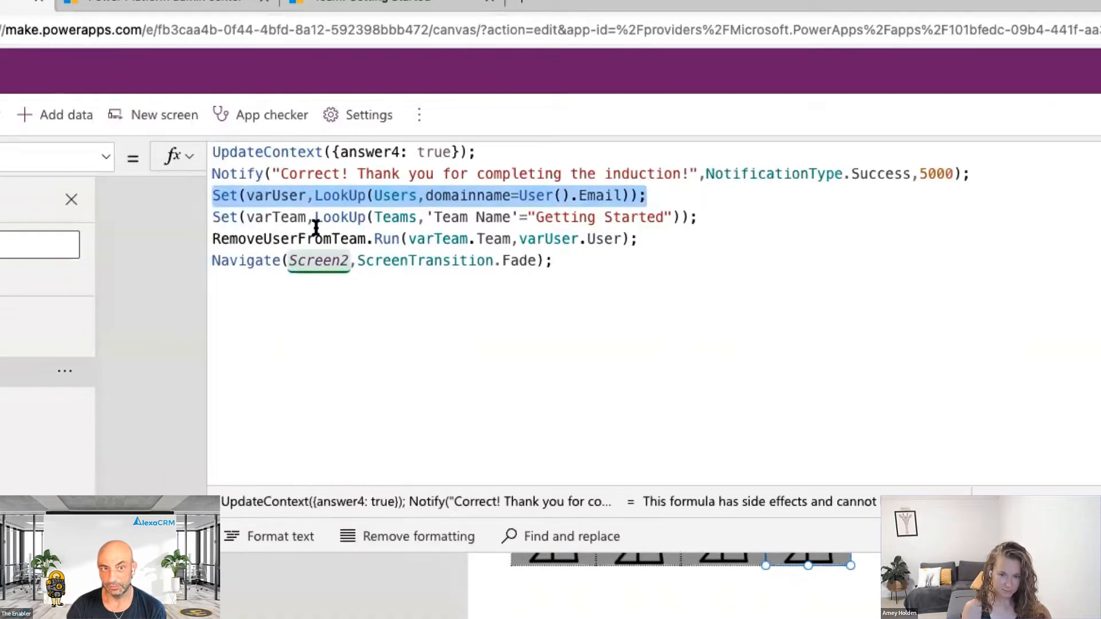
left_click_drag(210, 217, 745, 222)
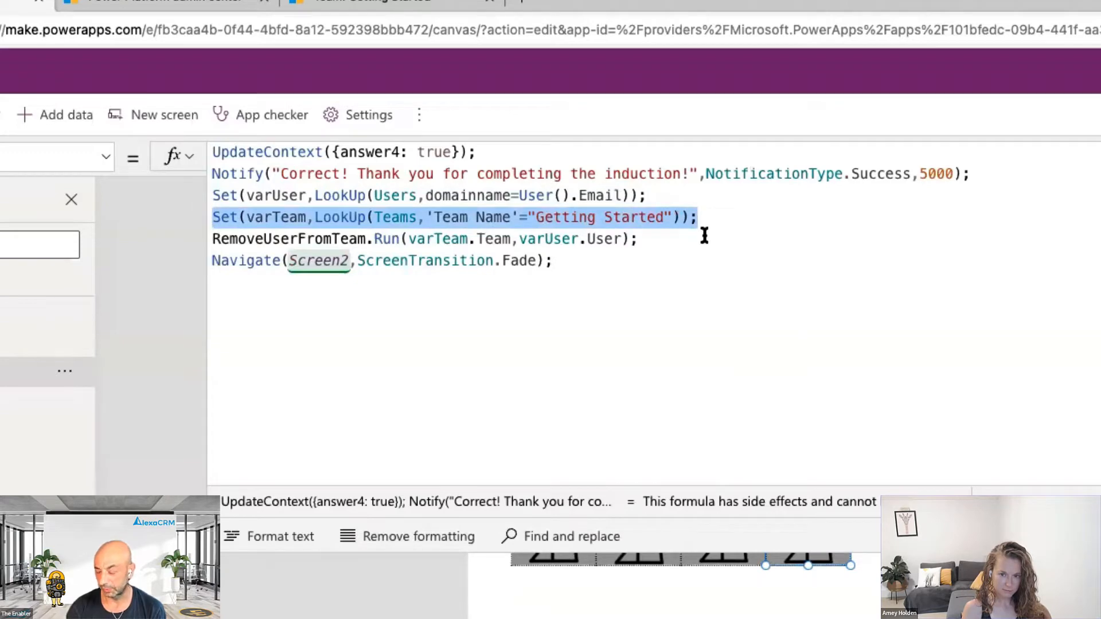
left_click_drag(211, 239, 679, 229)
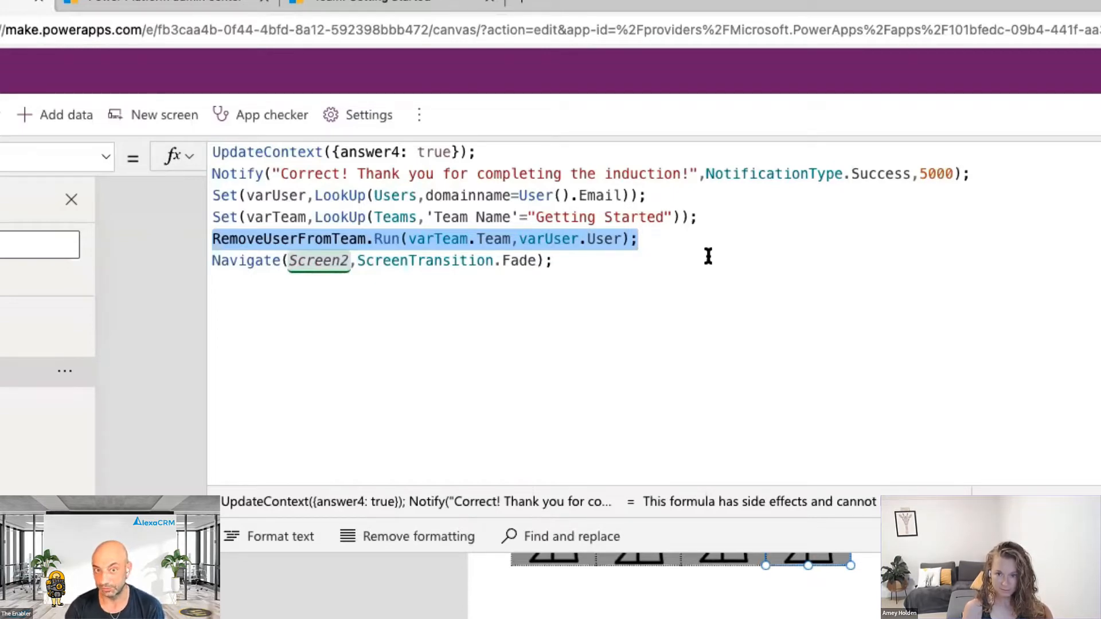
left_click(561, 263)
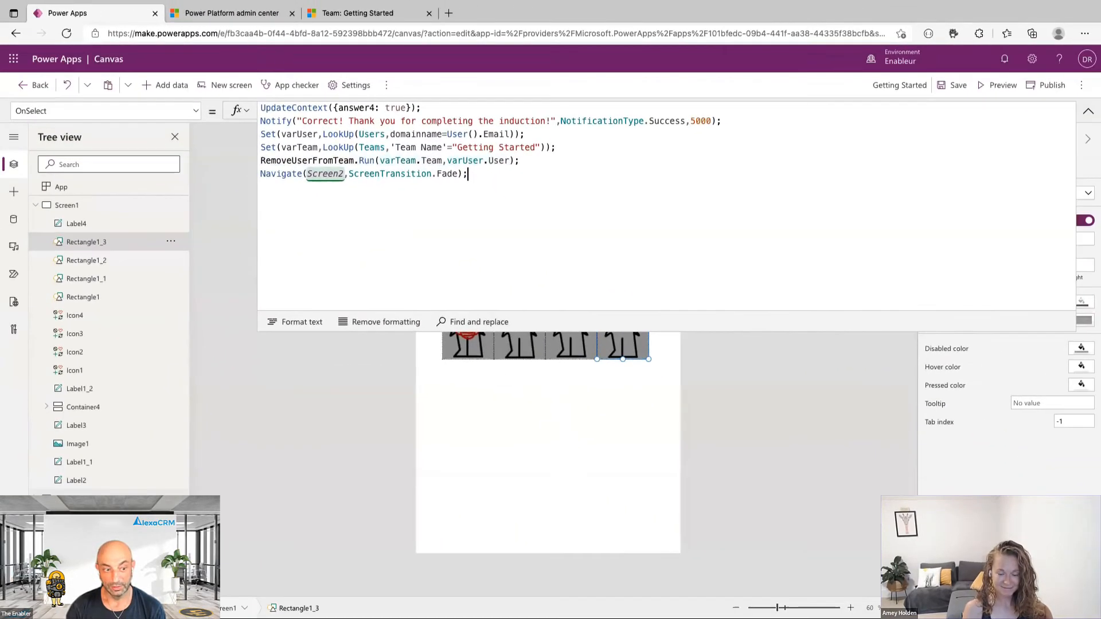
left_click(23, 593)
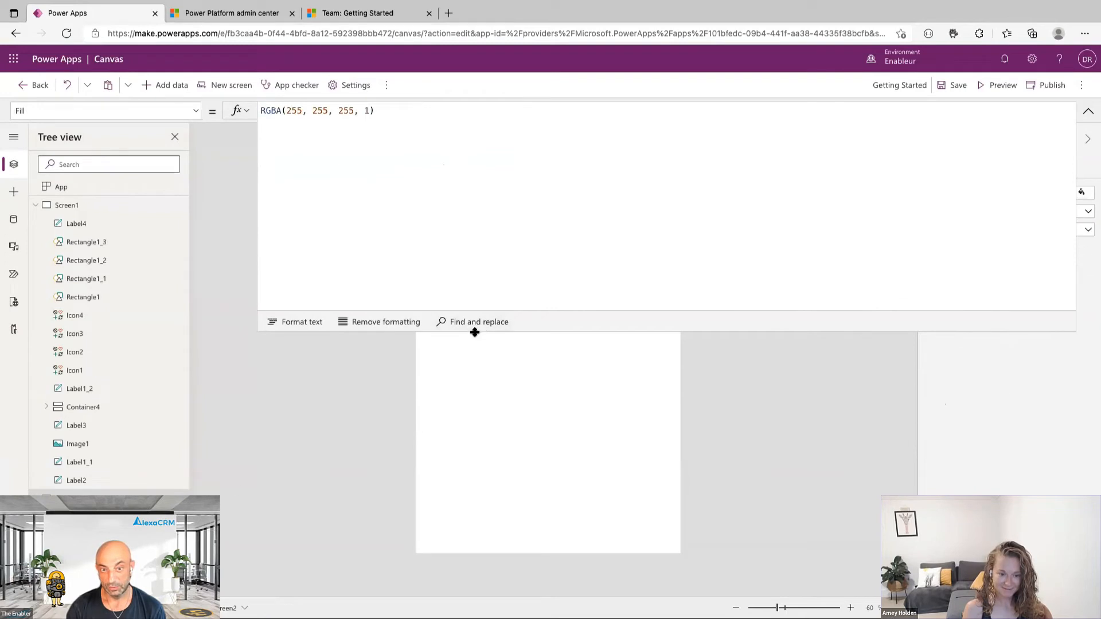
Review the app's StartScreen rule checking the user's email against the Getting Started team.
left_click(1089, 110)
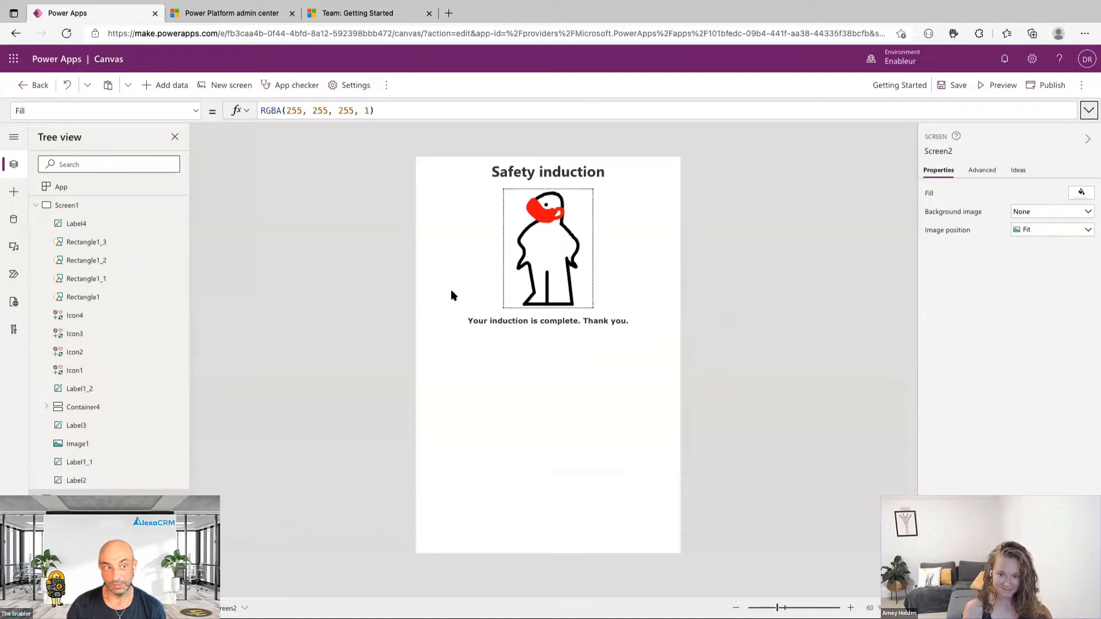
left_click(115, 192)
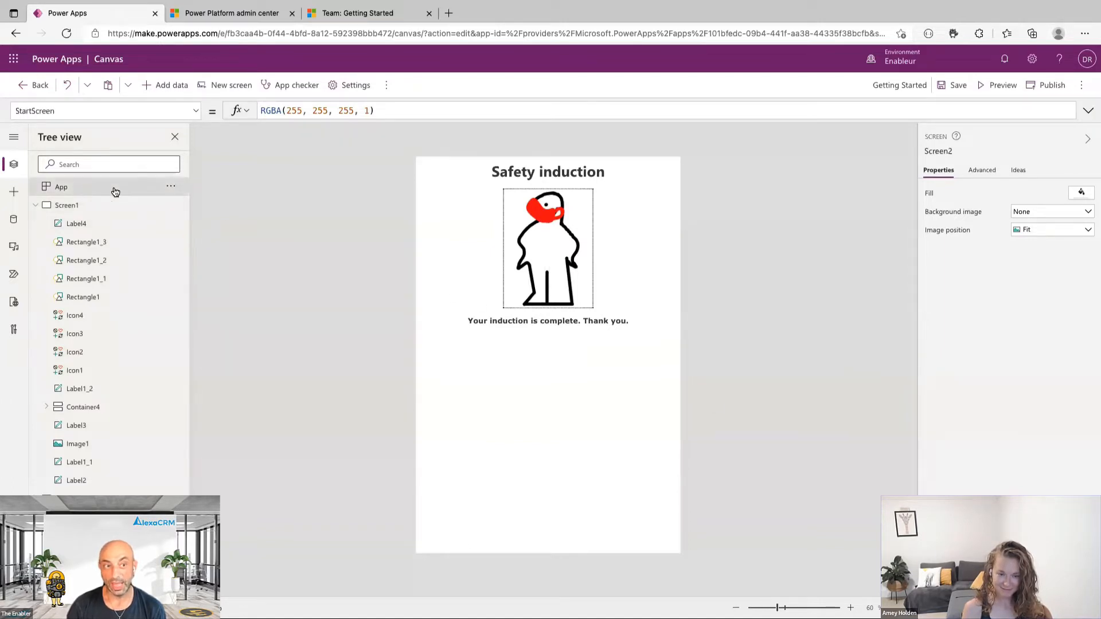
left_click(330, 117)
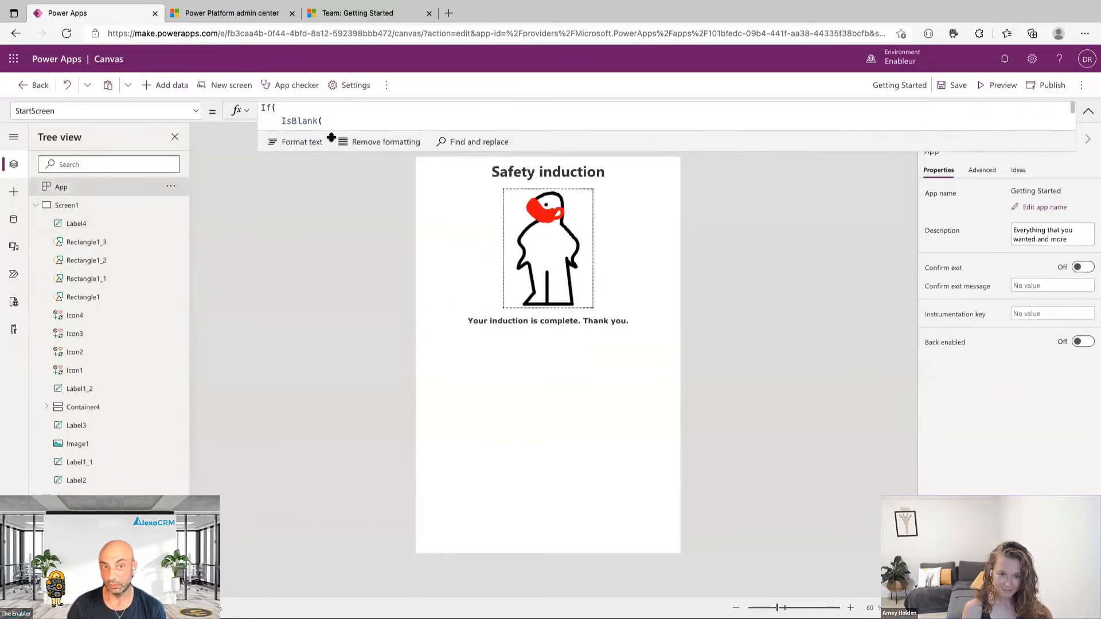
left_click_drag(331, 138, 358, 305)
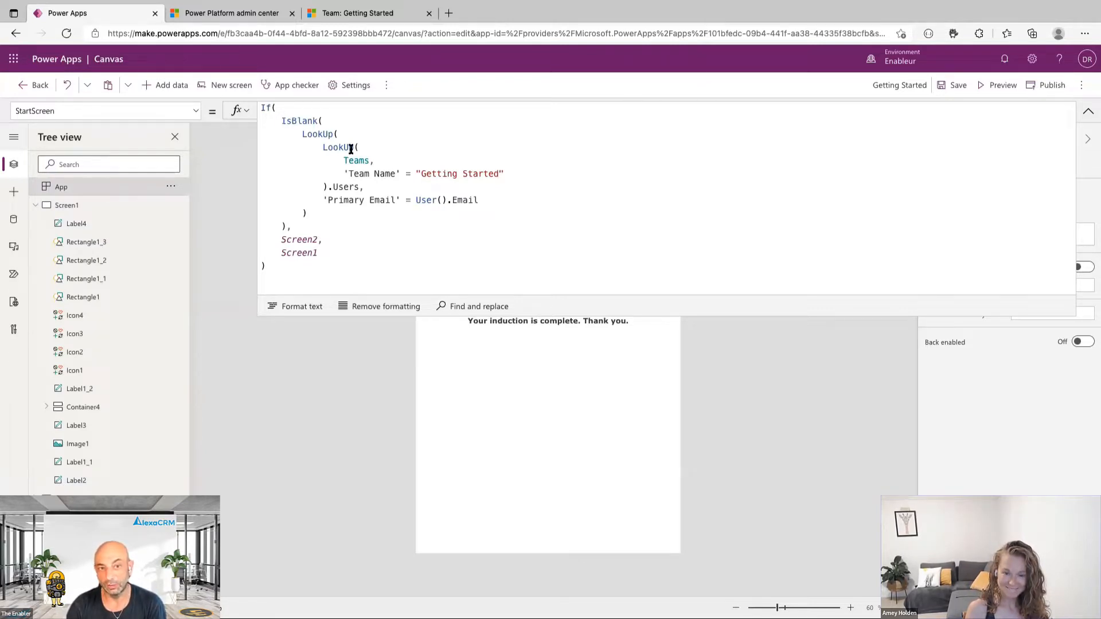
left_click_drag(519, 170, 323, 150)
left_click(418, 186)
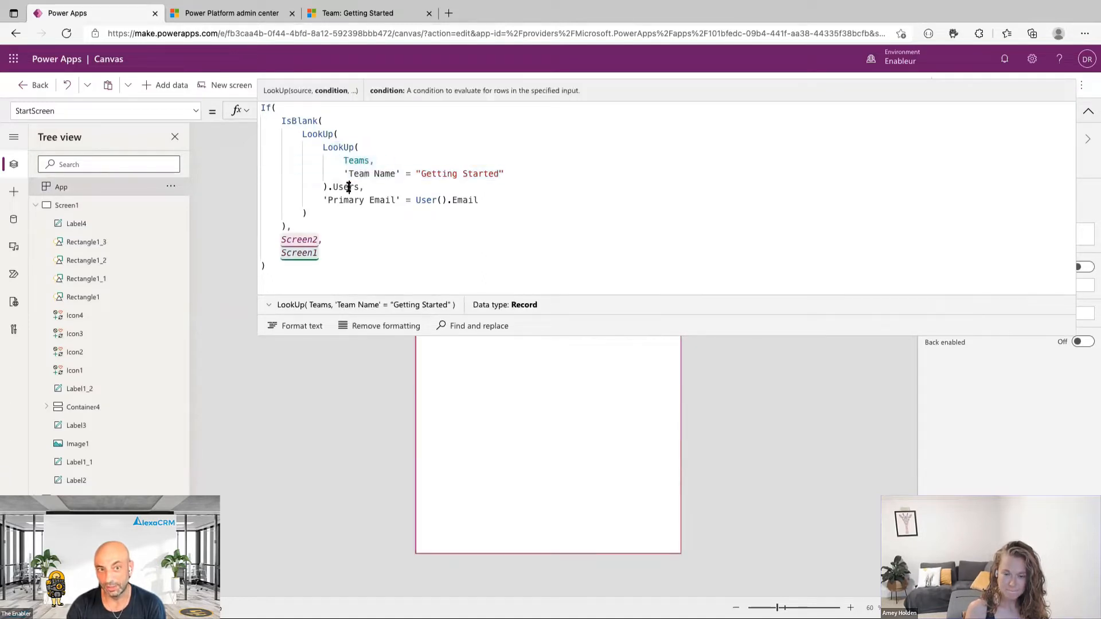
left_click_drag(478, 199, 299, 136)
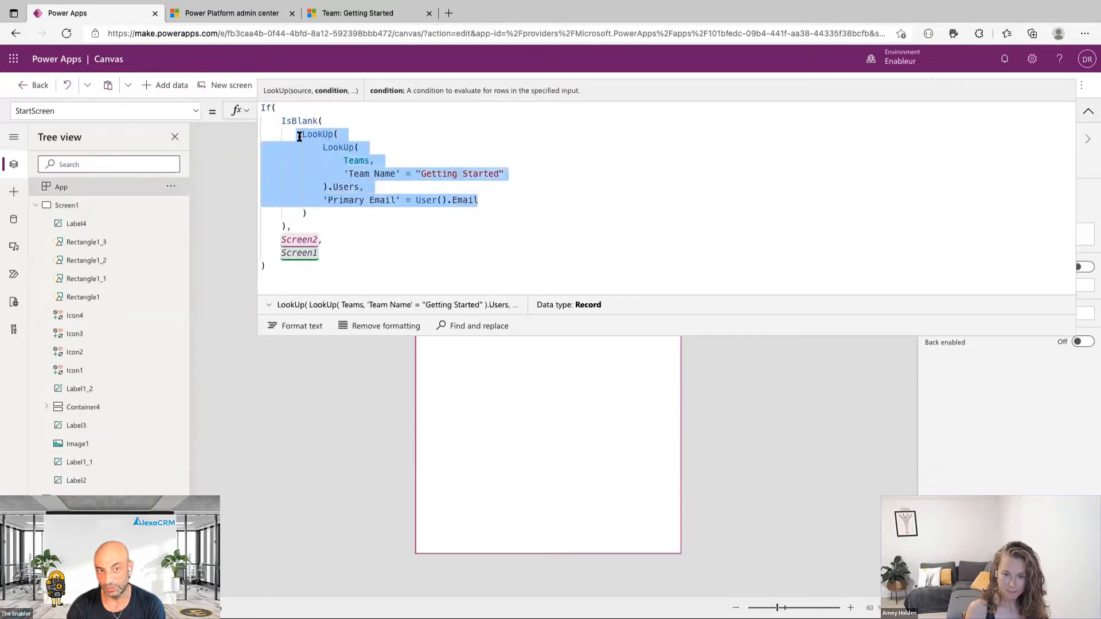
left_click(324, 245)
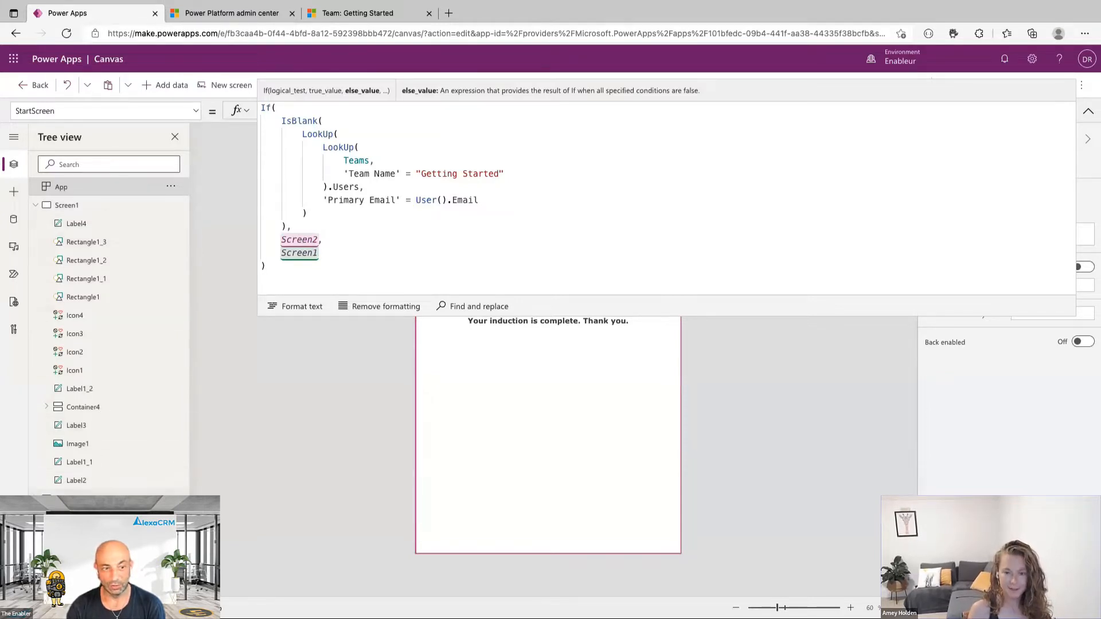
left_click(1089, 111)
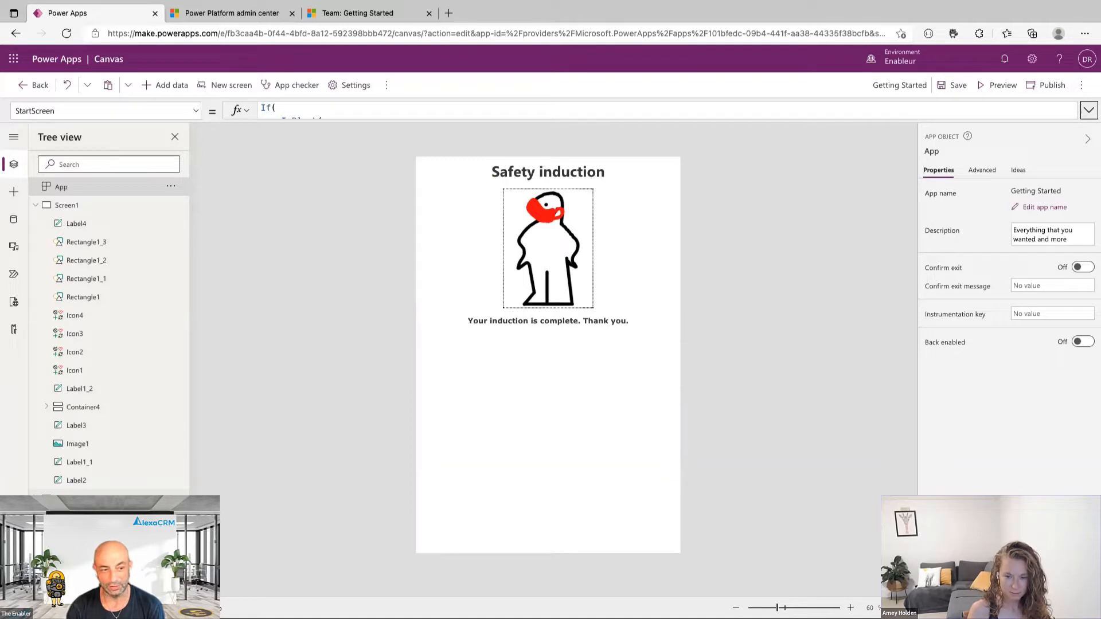
Select Screen2, collapse Screen1 in Tree view, and return to the solution.
left_click(305, 472)
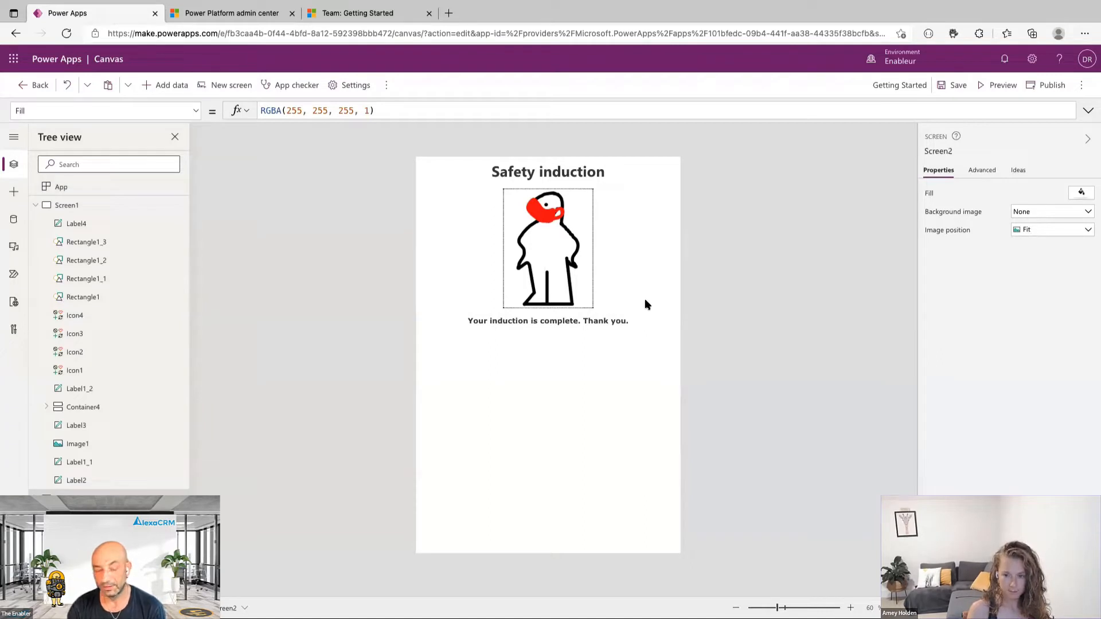
left_click(36, 205)
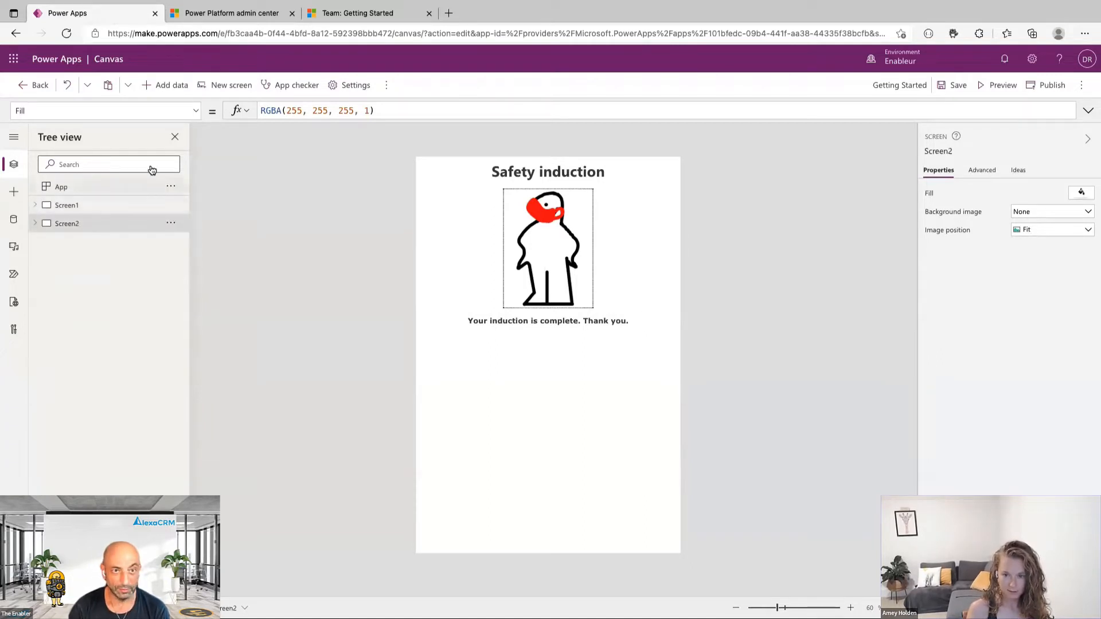
left_click(35, 87)
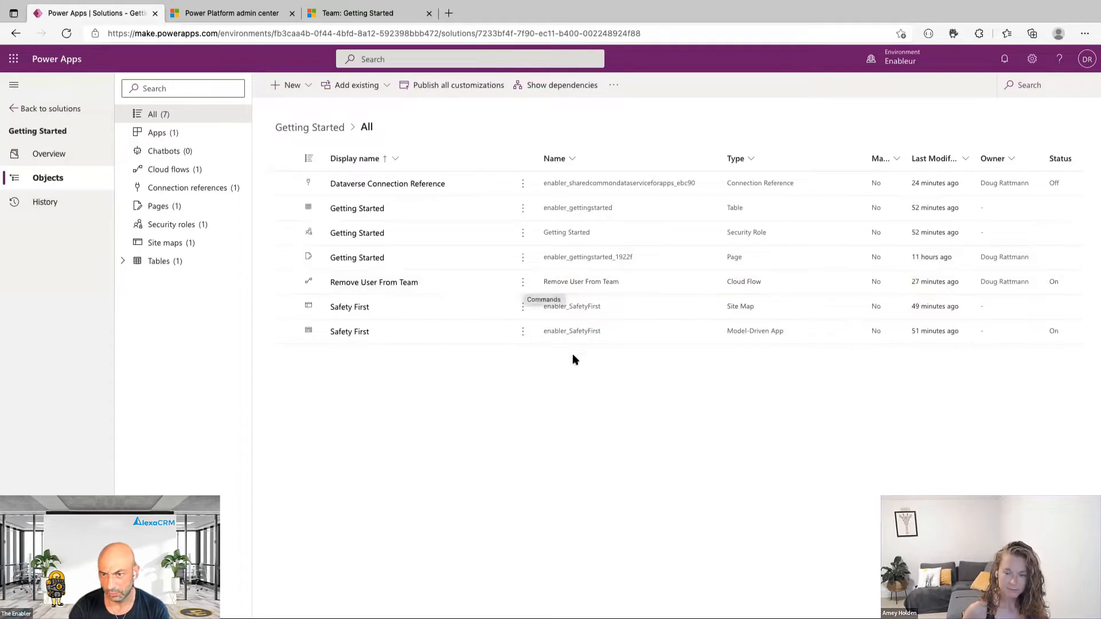
Open the Remove User From Team flow for editing in a new tab.
left_click(524, 283)
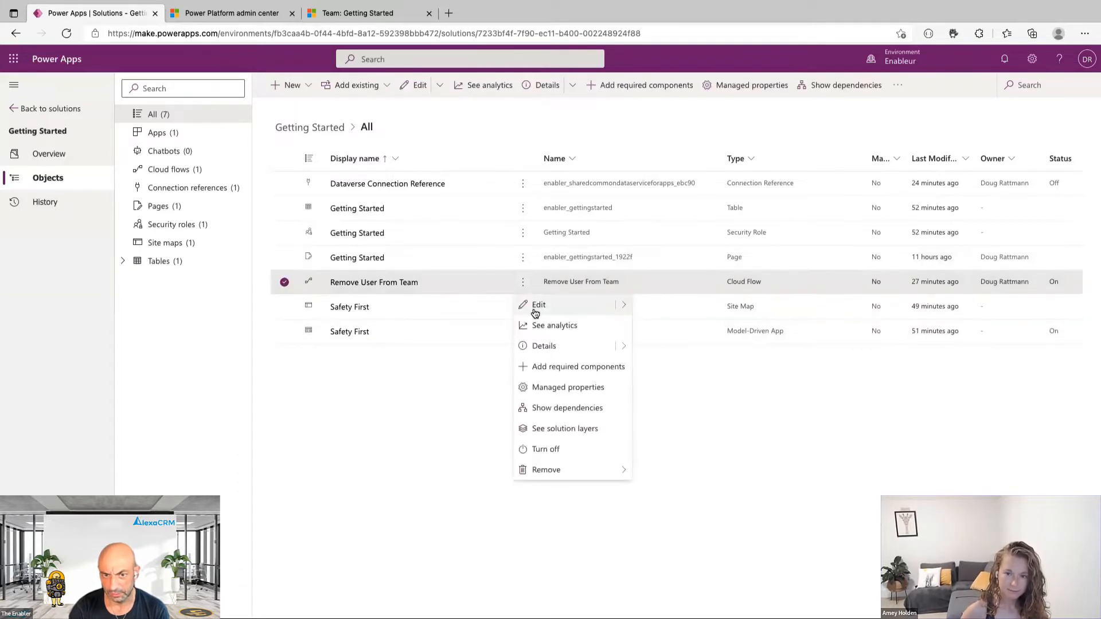
left_click(625, 306)
left_click(672, 327)
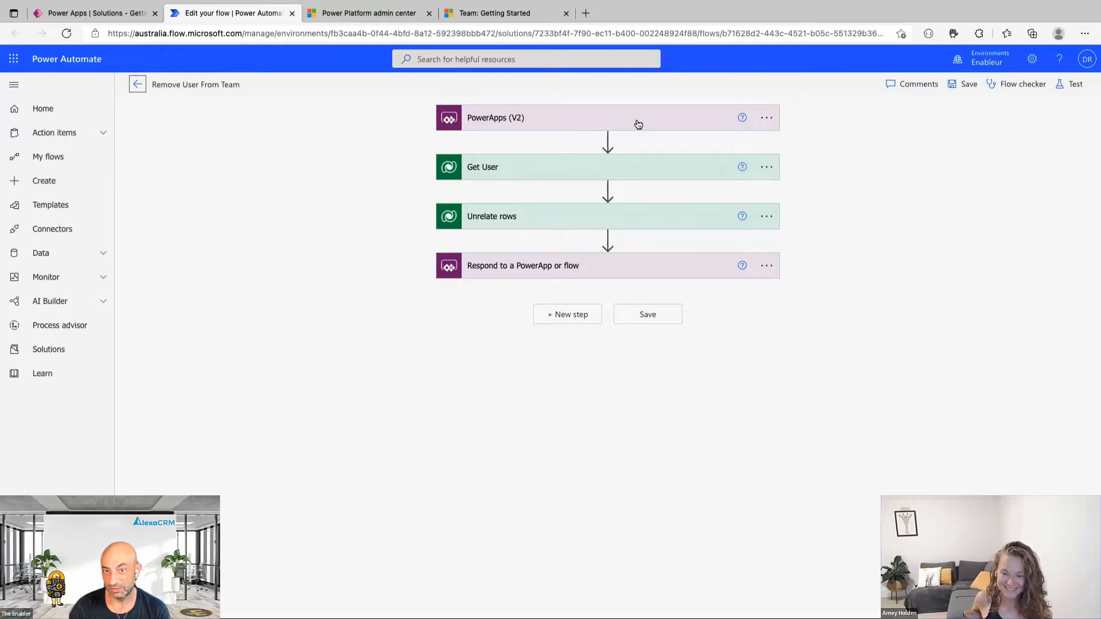
Review the PowerApps (V2), Get User and Unrelate rows steps, then return to the flow details.
left_click(672, 124)
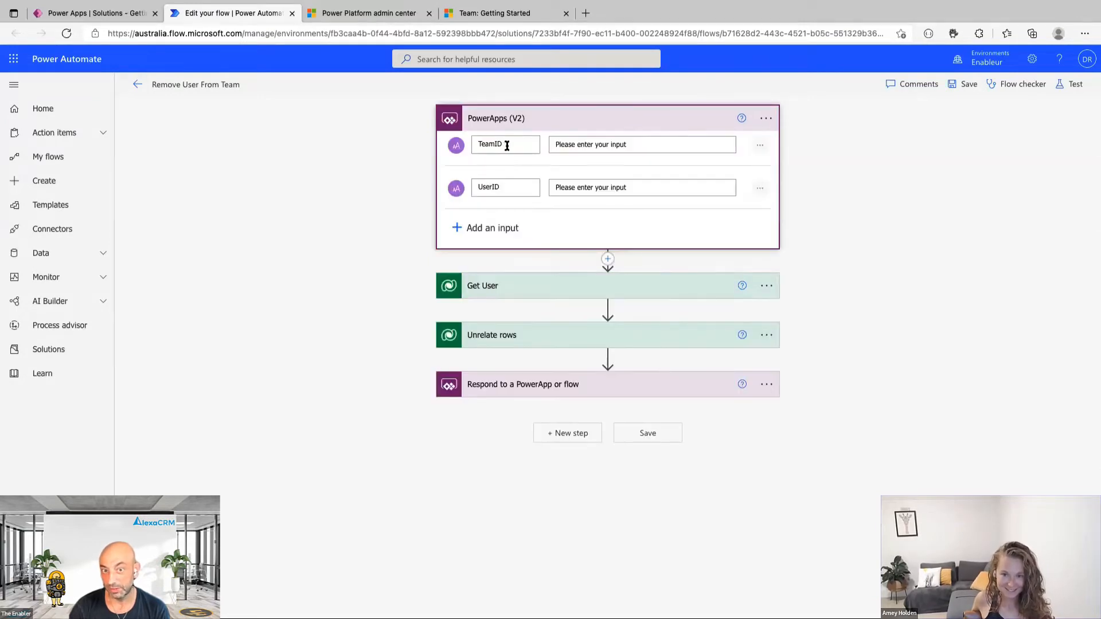
left_click(638, 124)
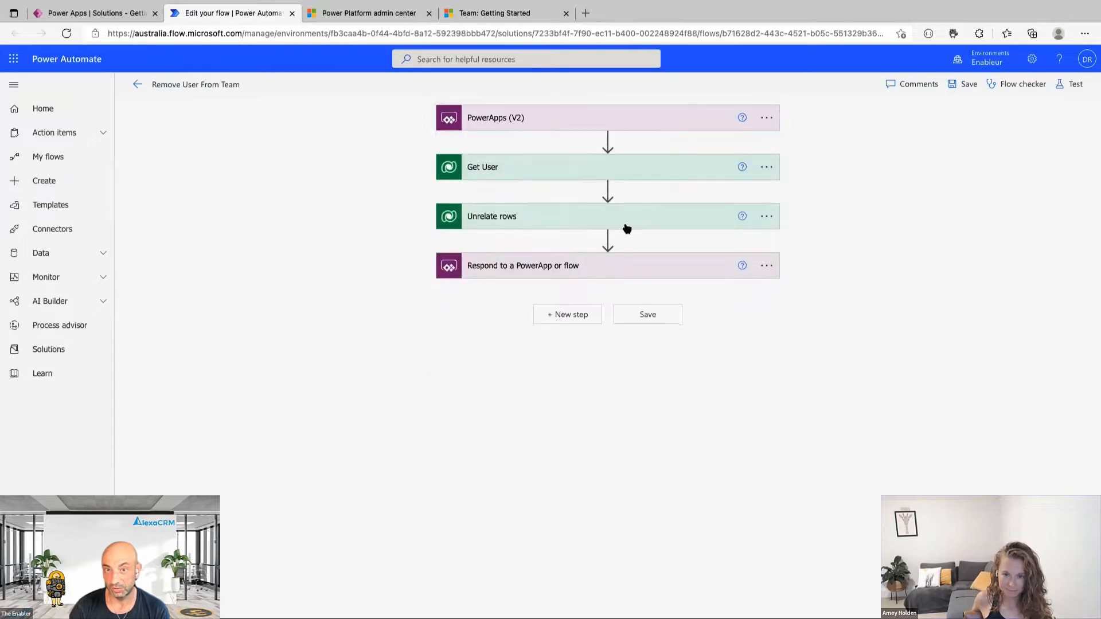
left_click(575, 172)
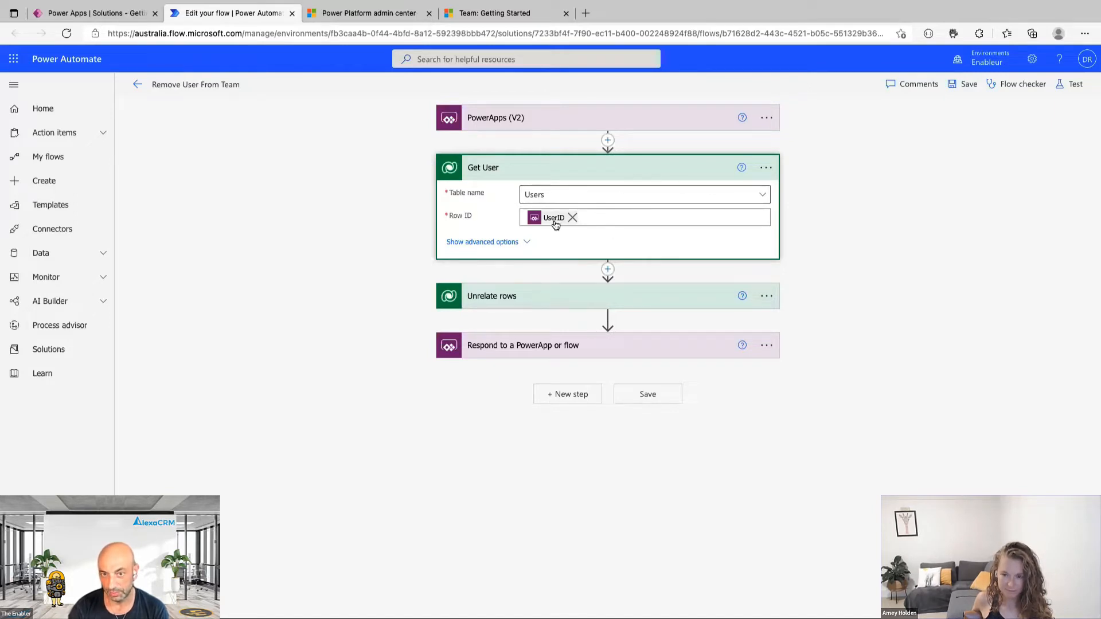
left_click(611, 172)
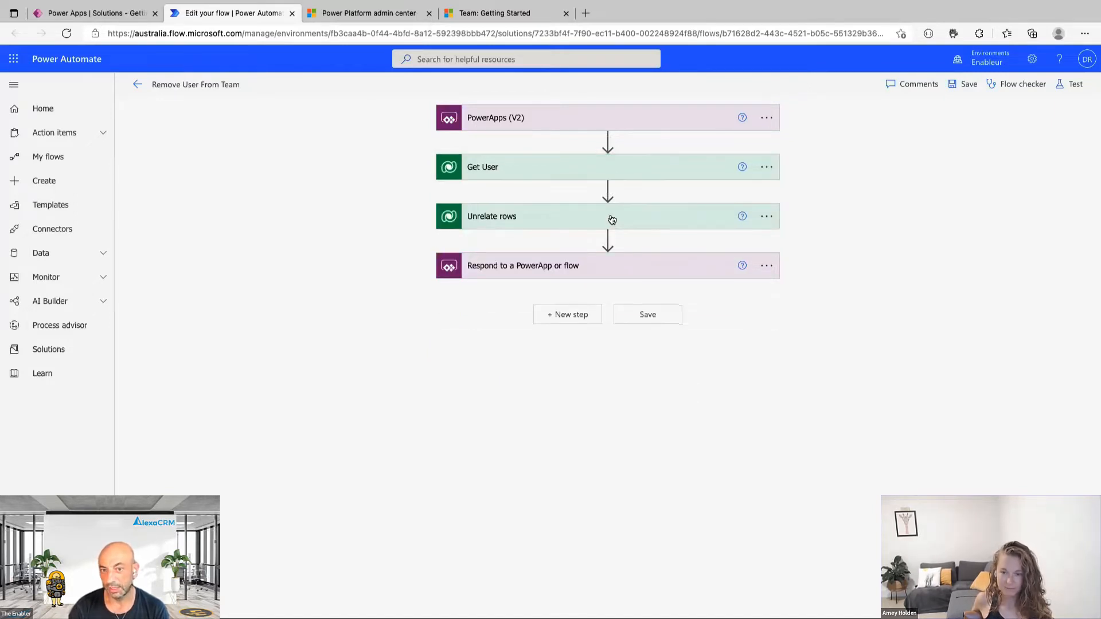
left_click(609, 219)
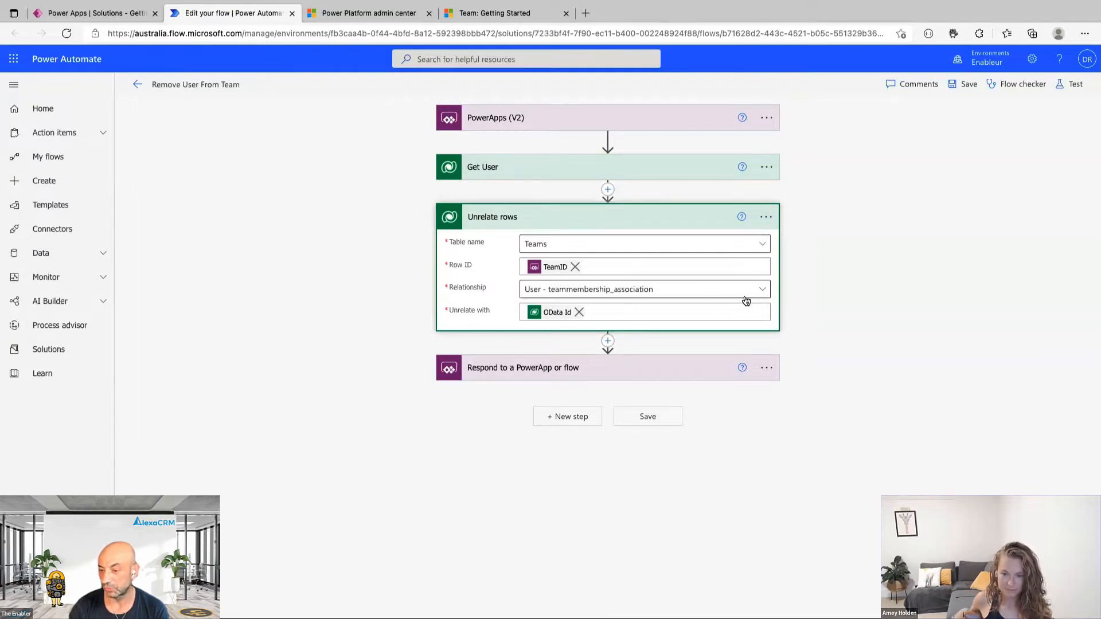
left_click(621, 229)
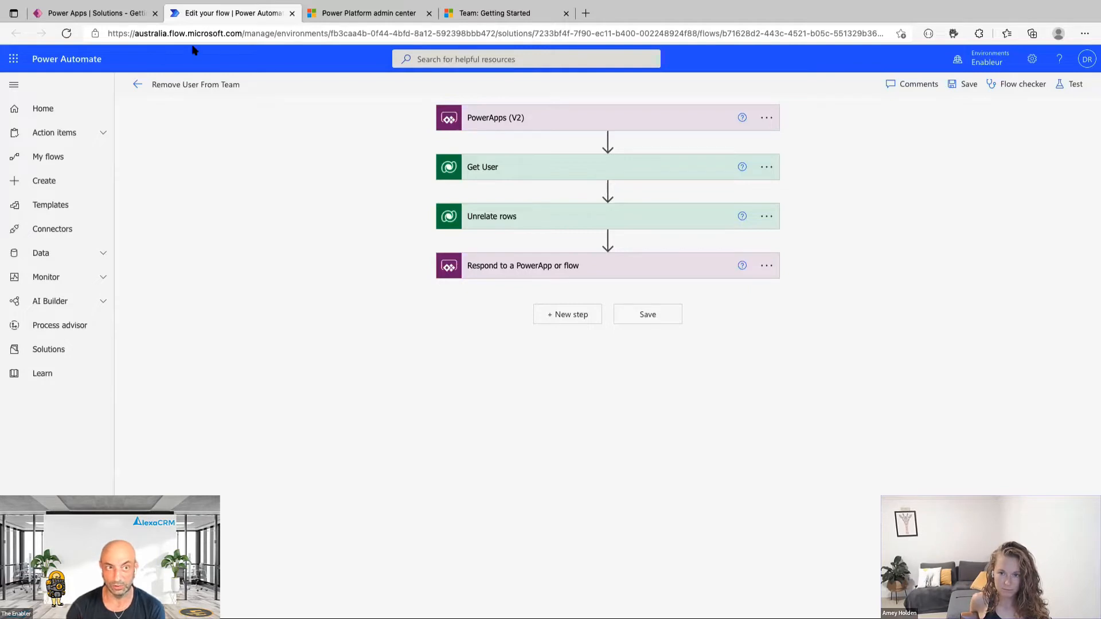
left_click(137, 85)
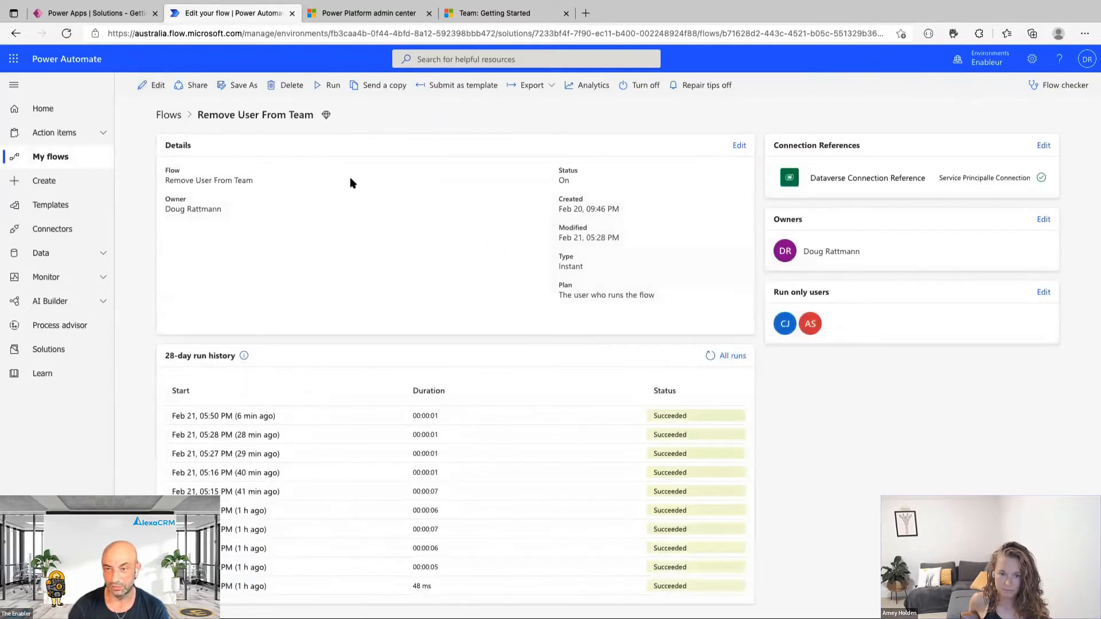
Return to the Power Apps tab showing the Getting Started solution.
left_click(118, 14)
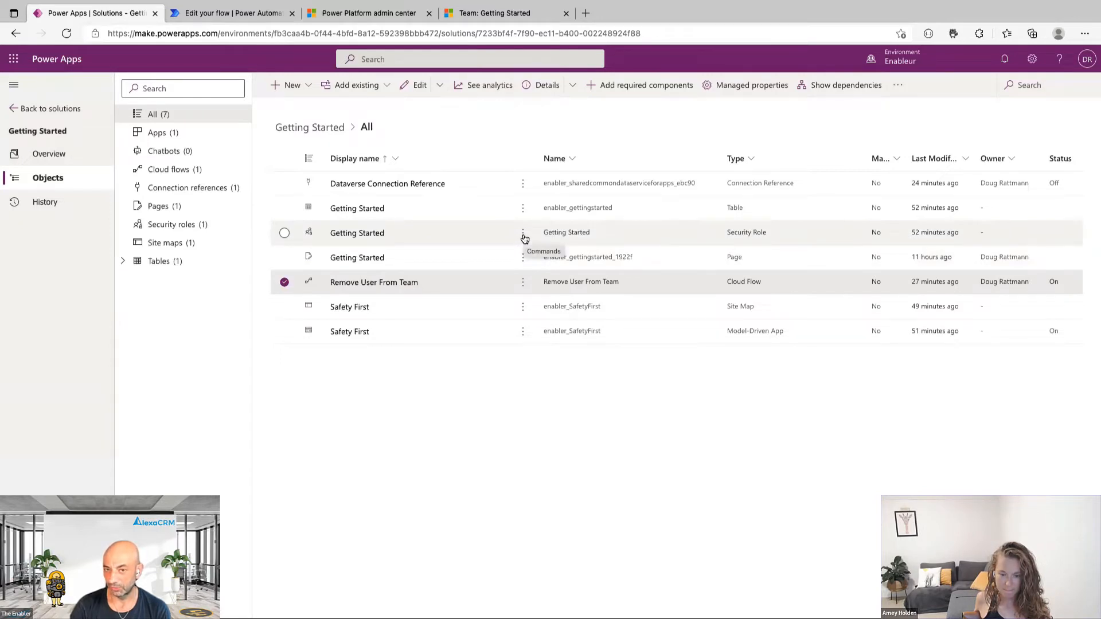
Grant the Getting Started security role Read on the Getting Started table, then save and close it.
left_click(454, 240)
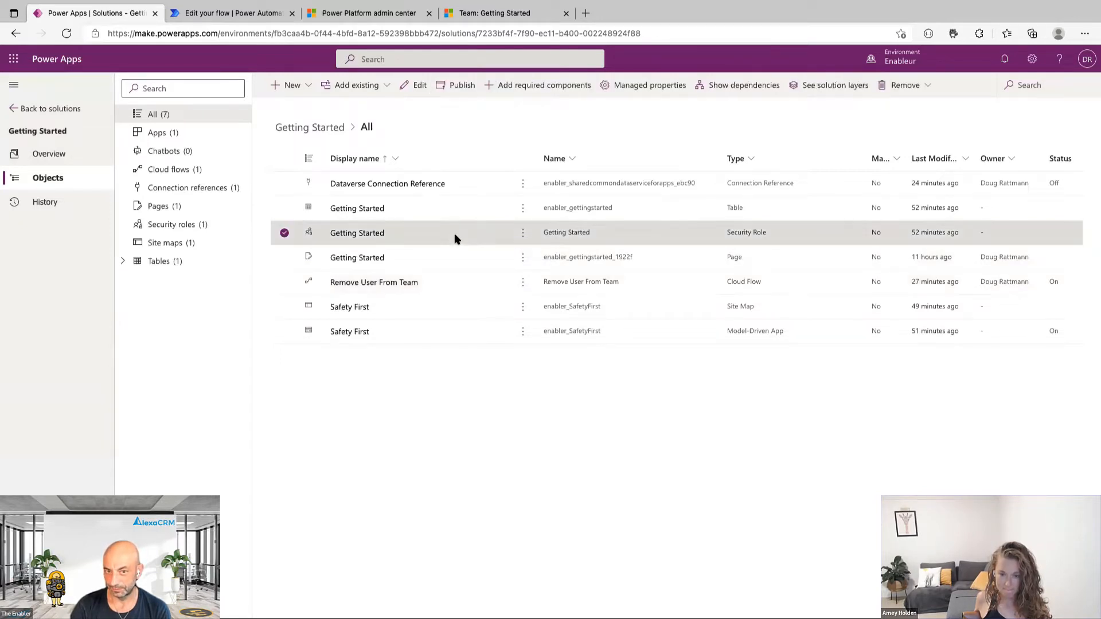
left_click(523, 233)
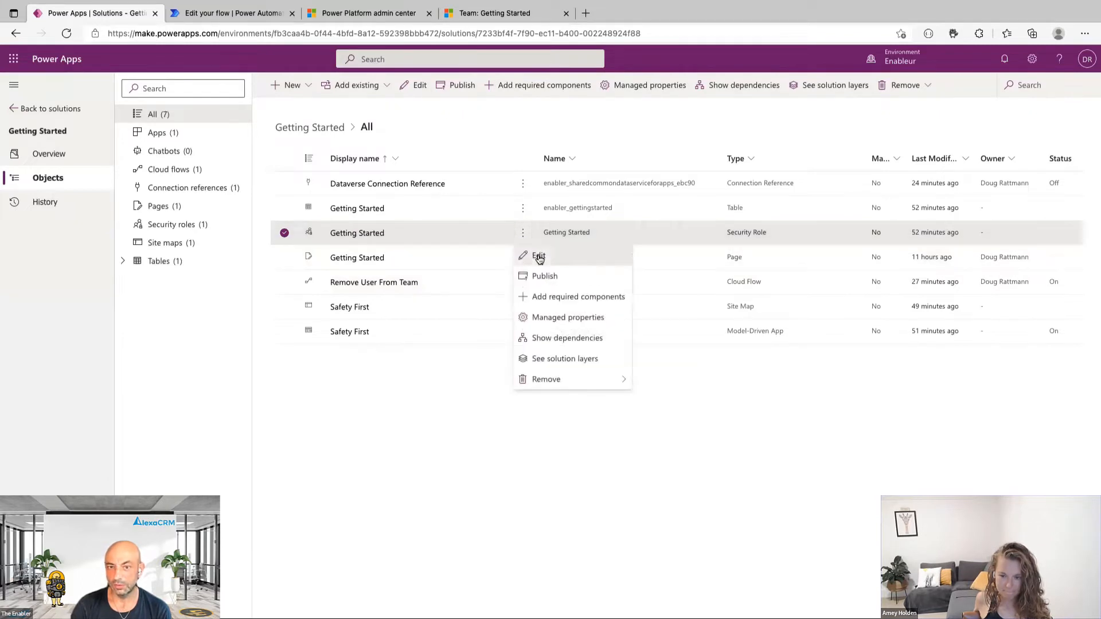
left_click(538, 257)
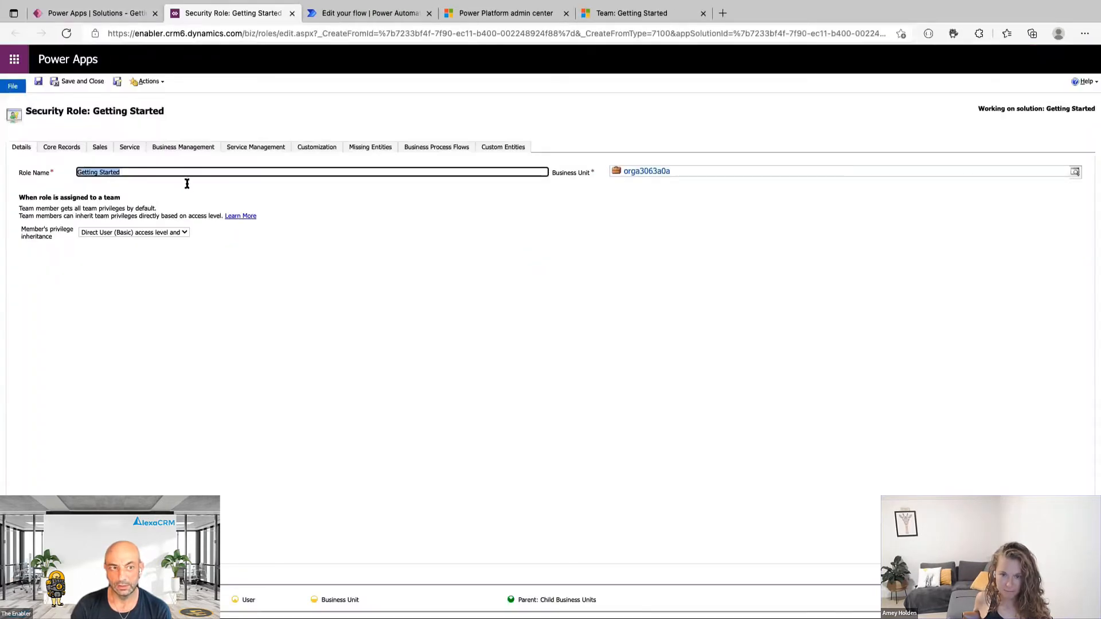
left_click(508, 149)
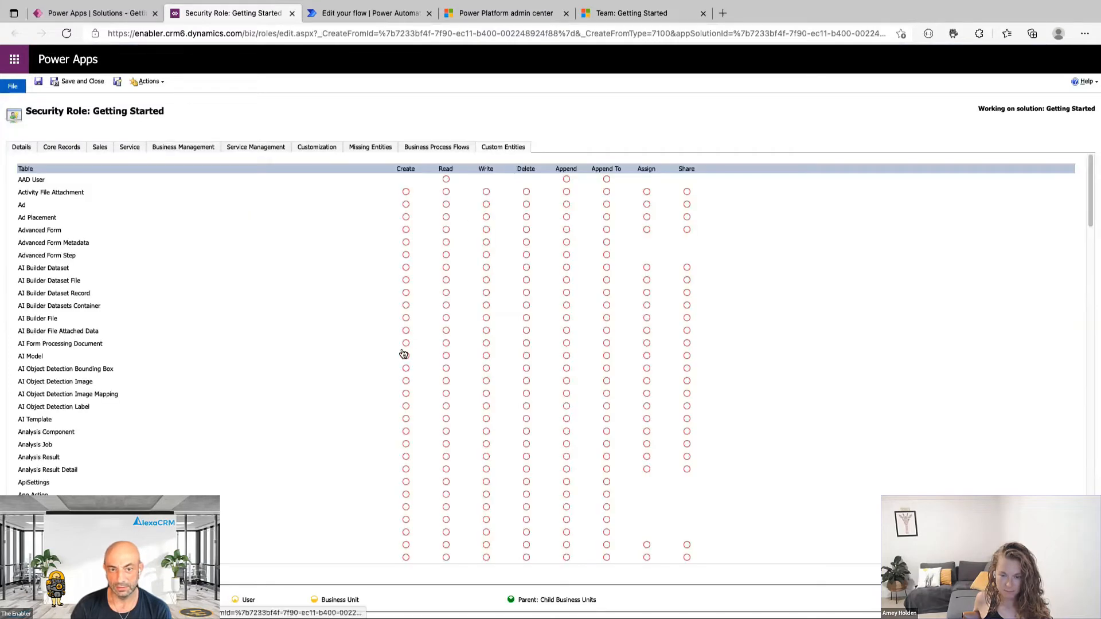
scroll(404, 350, "down", 10)
scroll(407, 345, "down", 3)
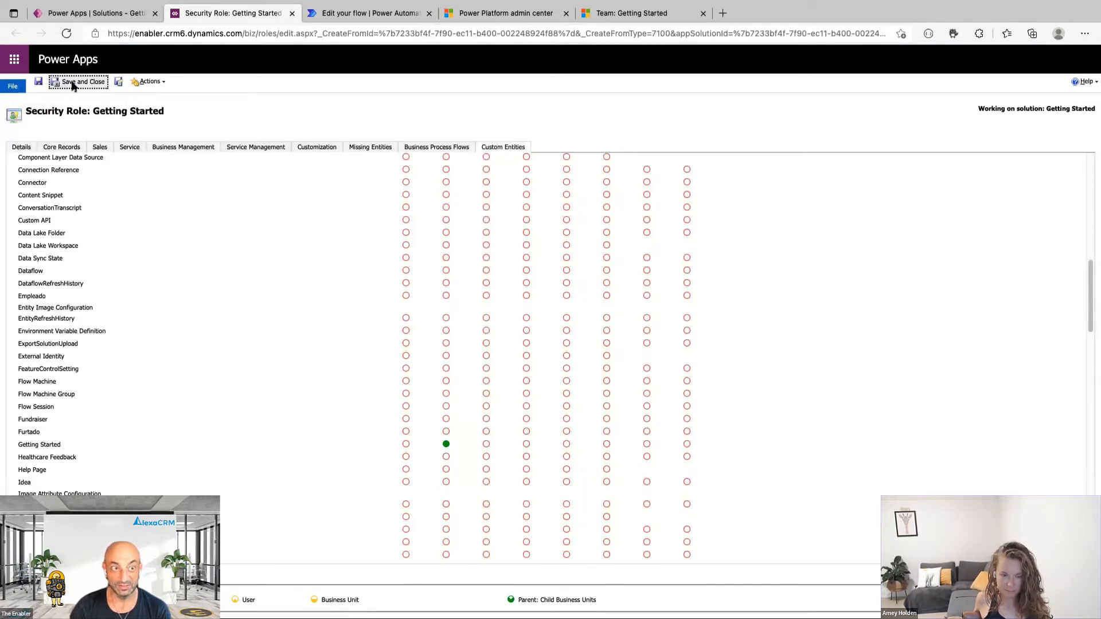
left_click(292, 15)
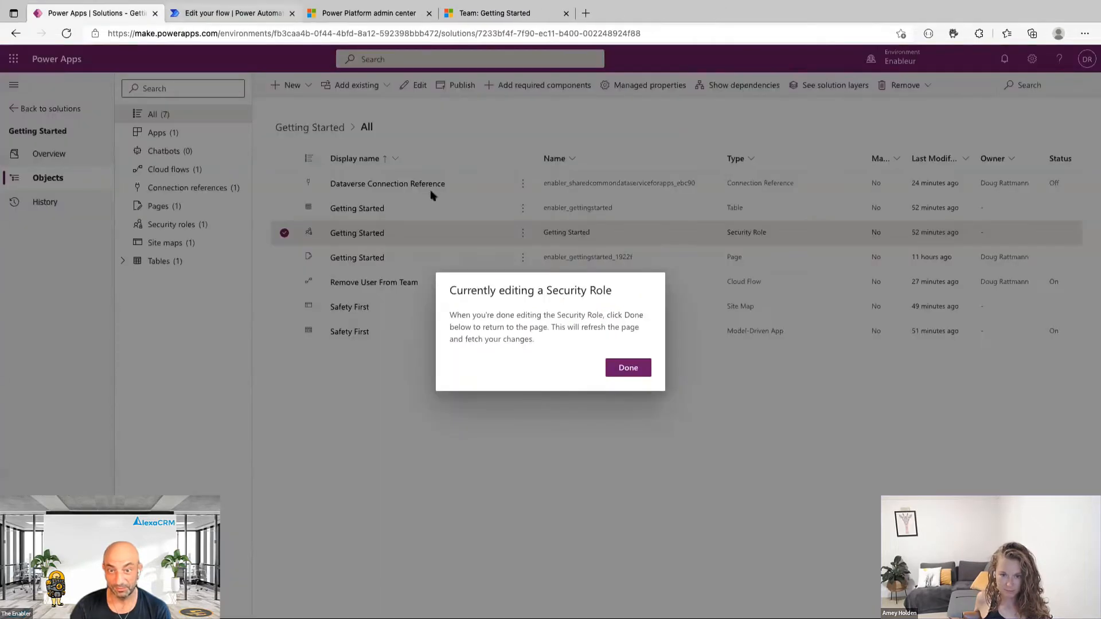
left_click(631, 372)
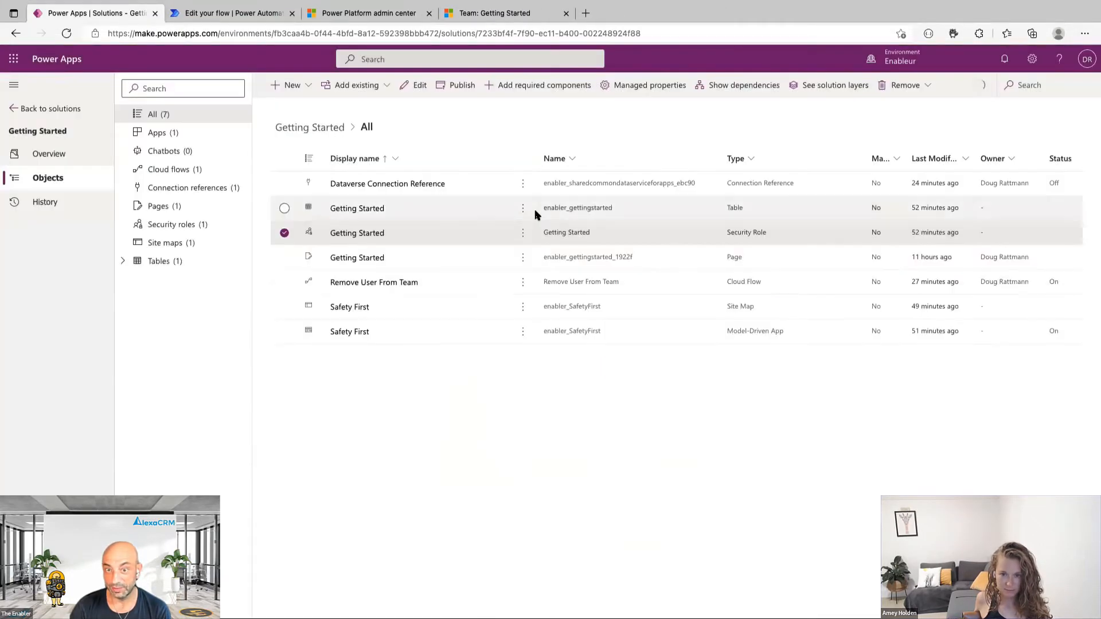
left_click(710, 209)
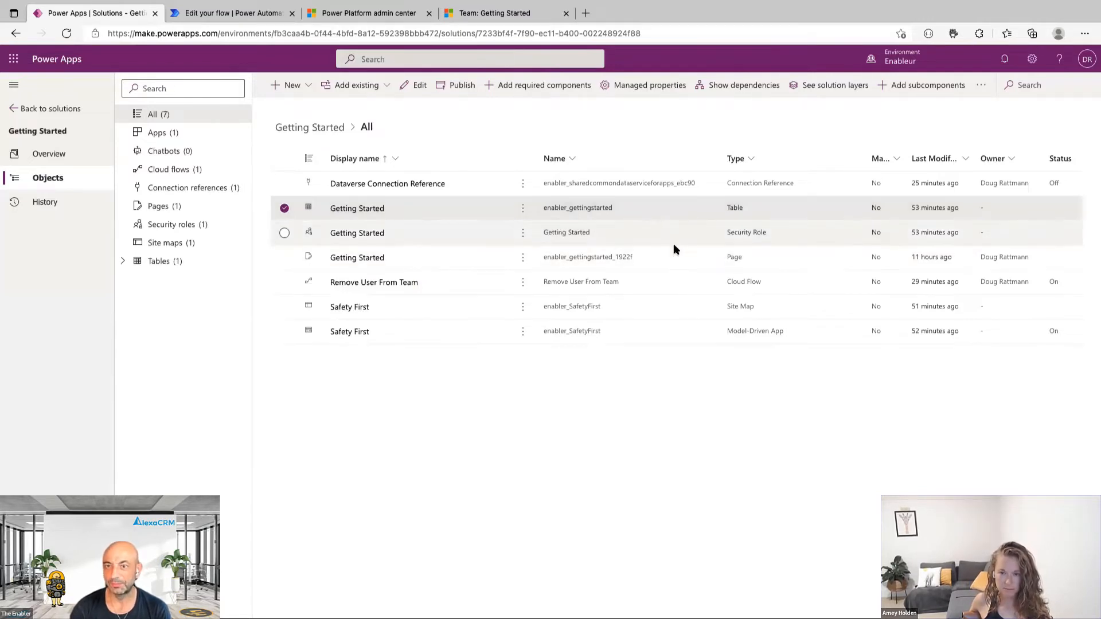
Reload the Getting Started team record and re-add a user as a team member.
left_click(506, 13)
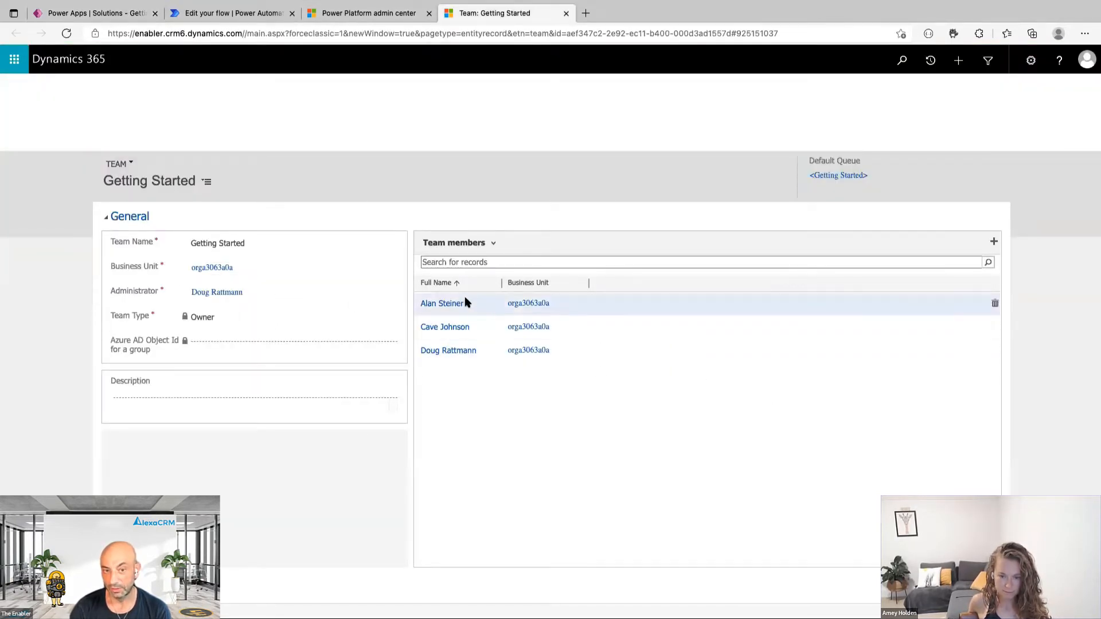
key("super+r")
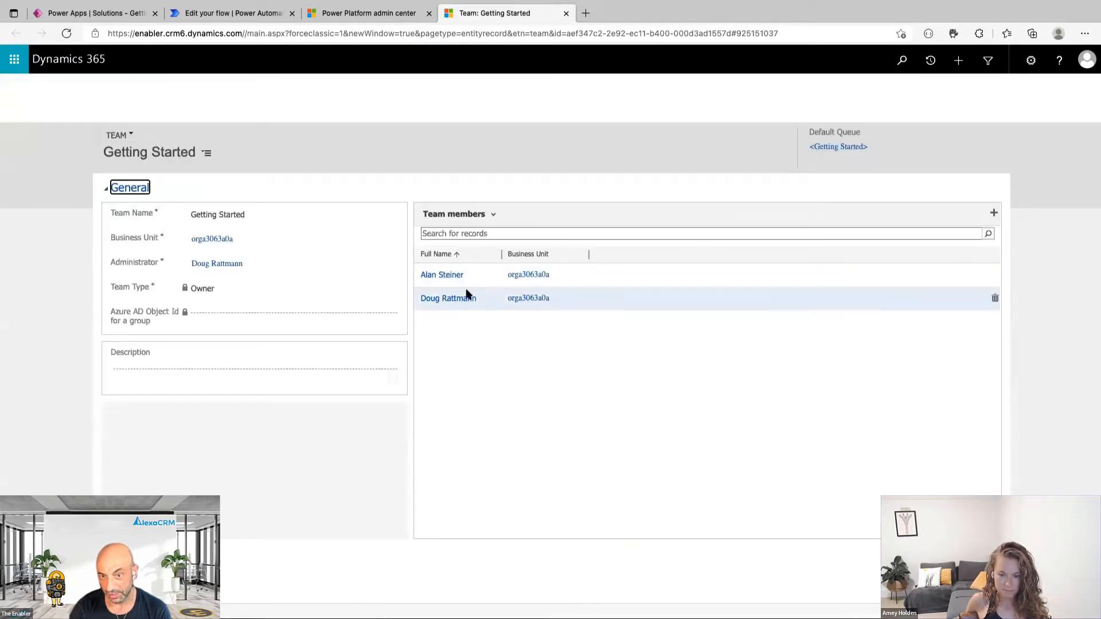
left_click(994, 214)
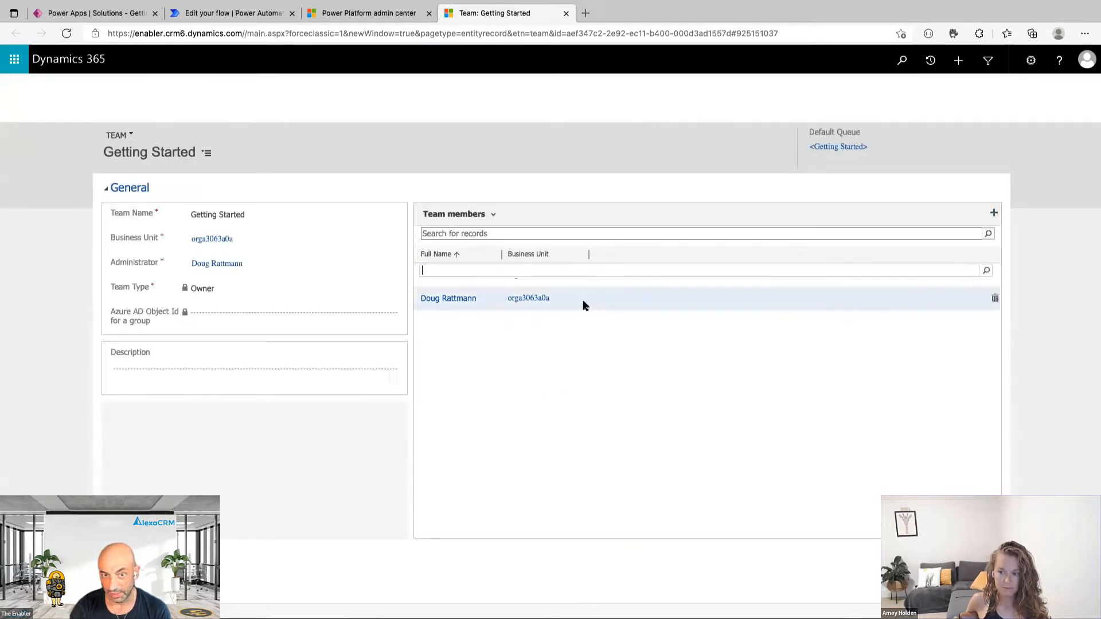
type("Cave")
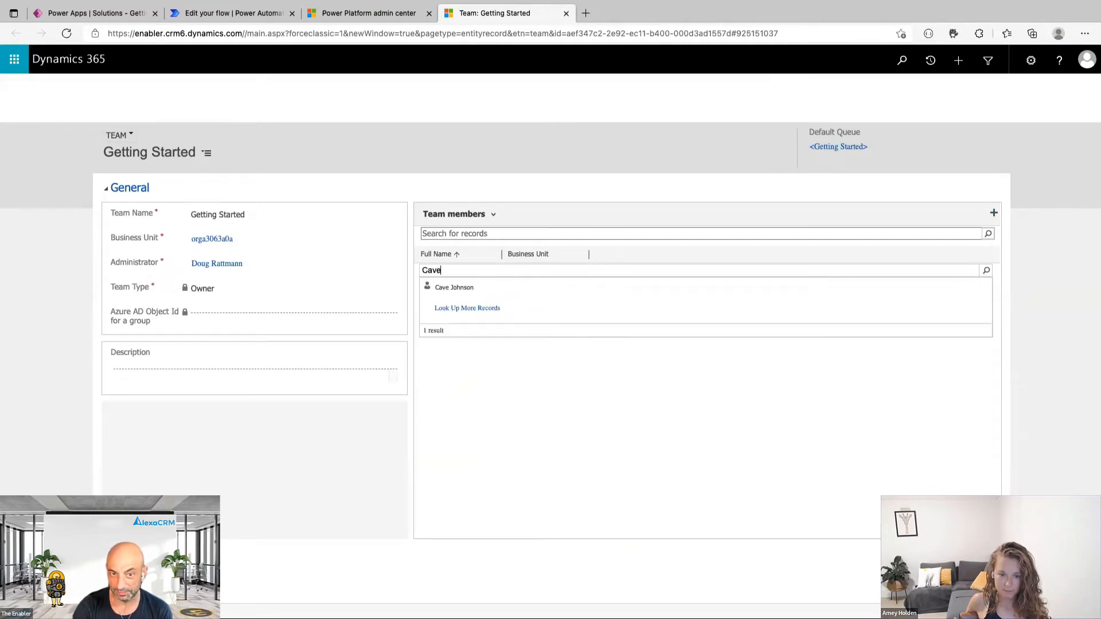
left_click(455, 289)
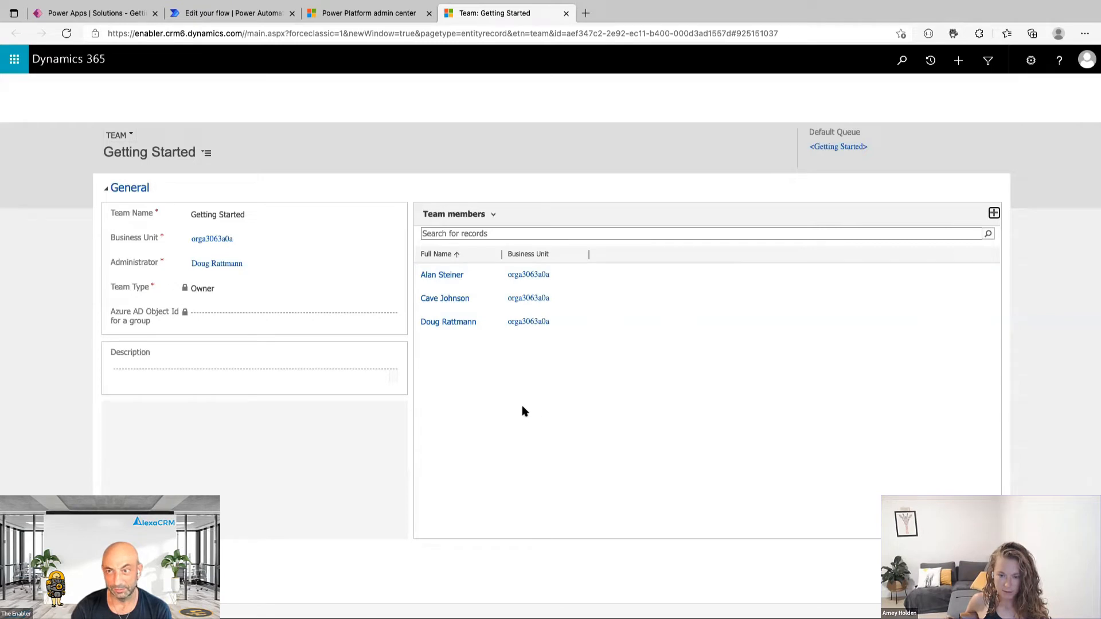
In the admin center's Teams list, confirm the Getting Started team holds the Getting Started security role.
left_click(372, 14)
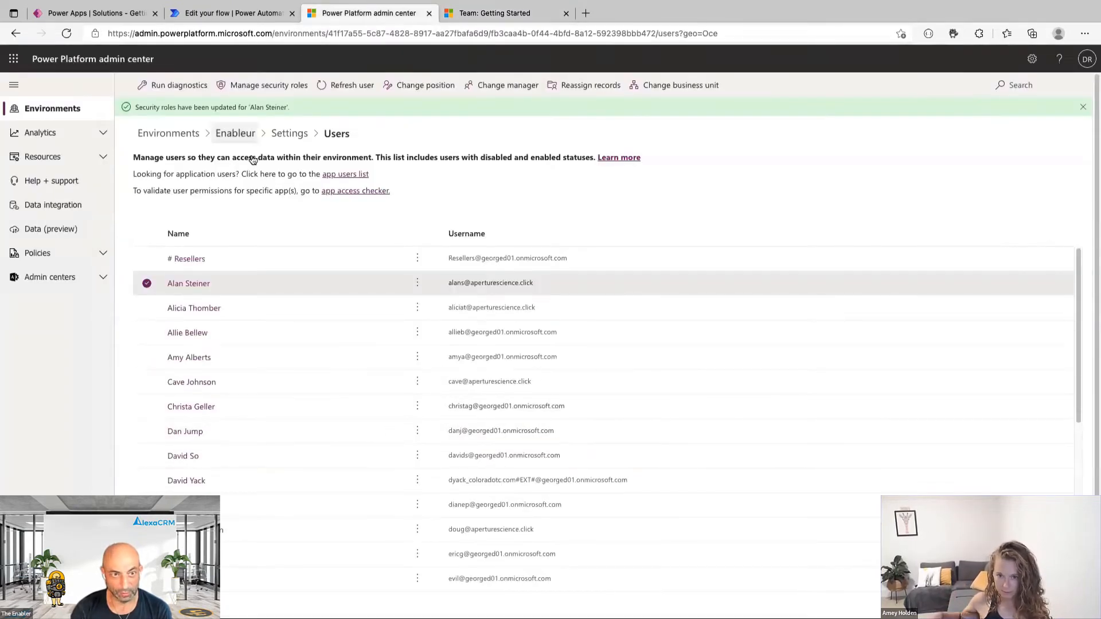
left_click(290, 133)
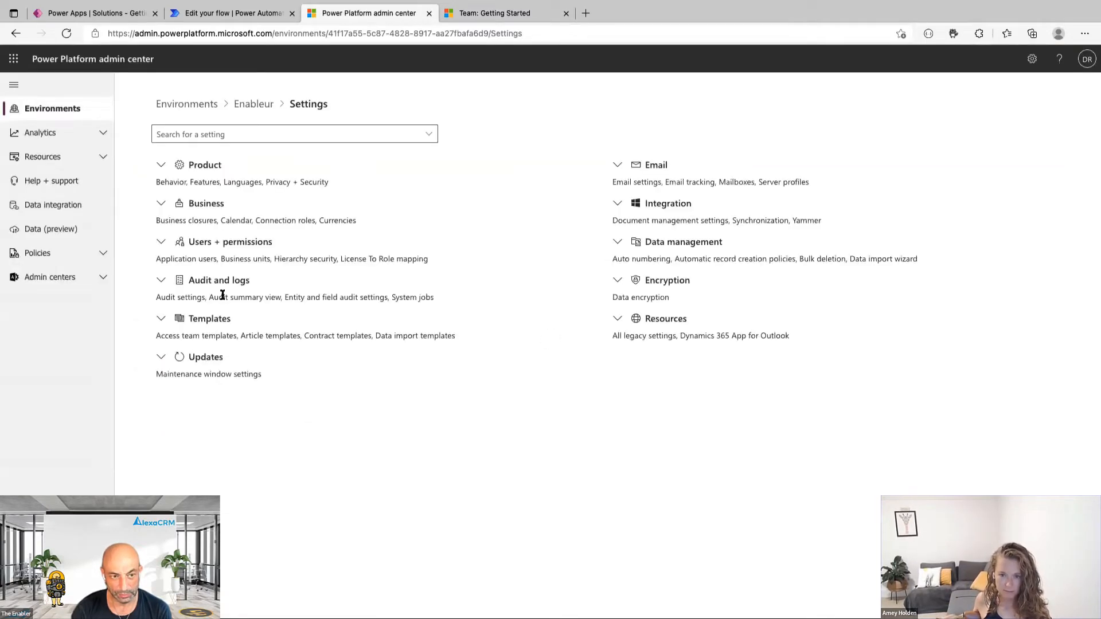
left_click(227, 243)
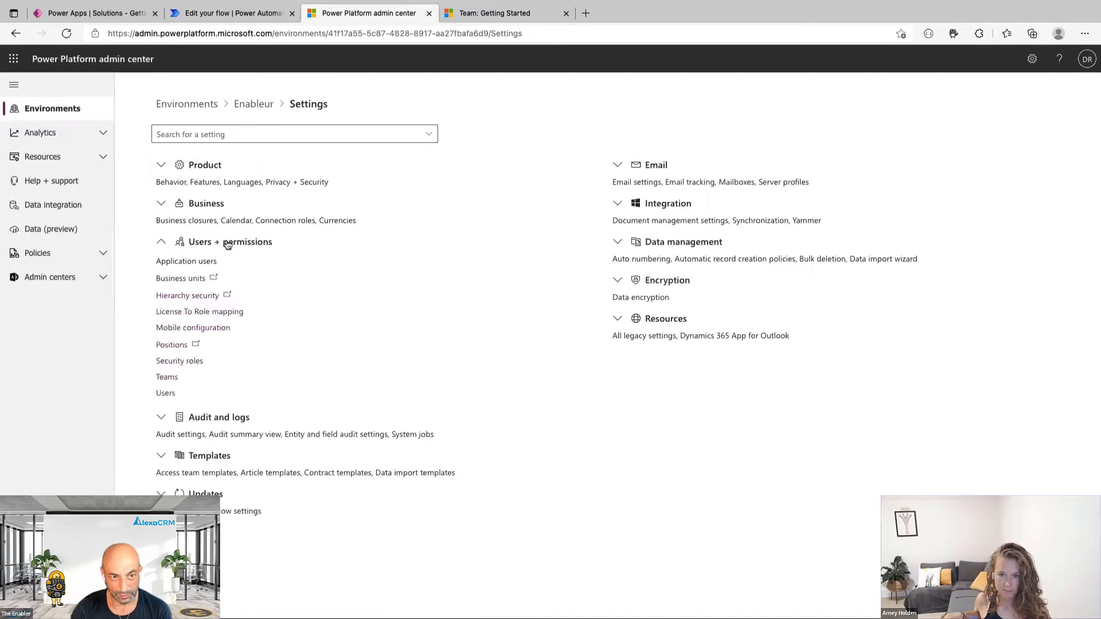
left_click(175, 380)
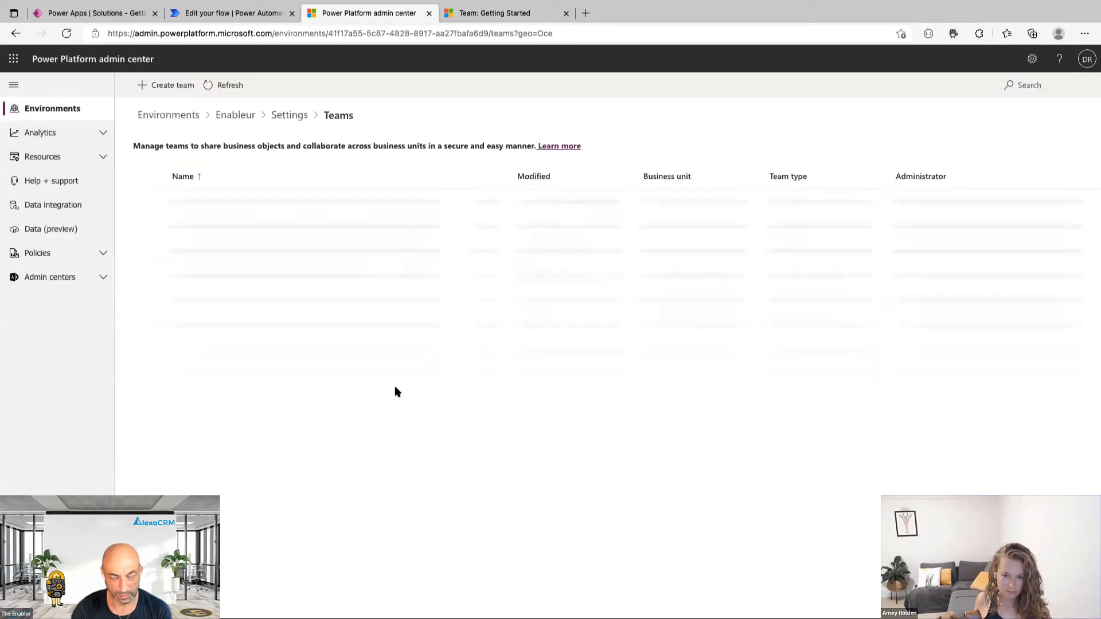
left_click(481, 200)
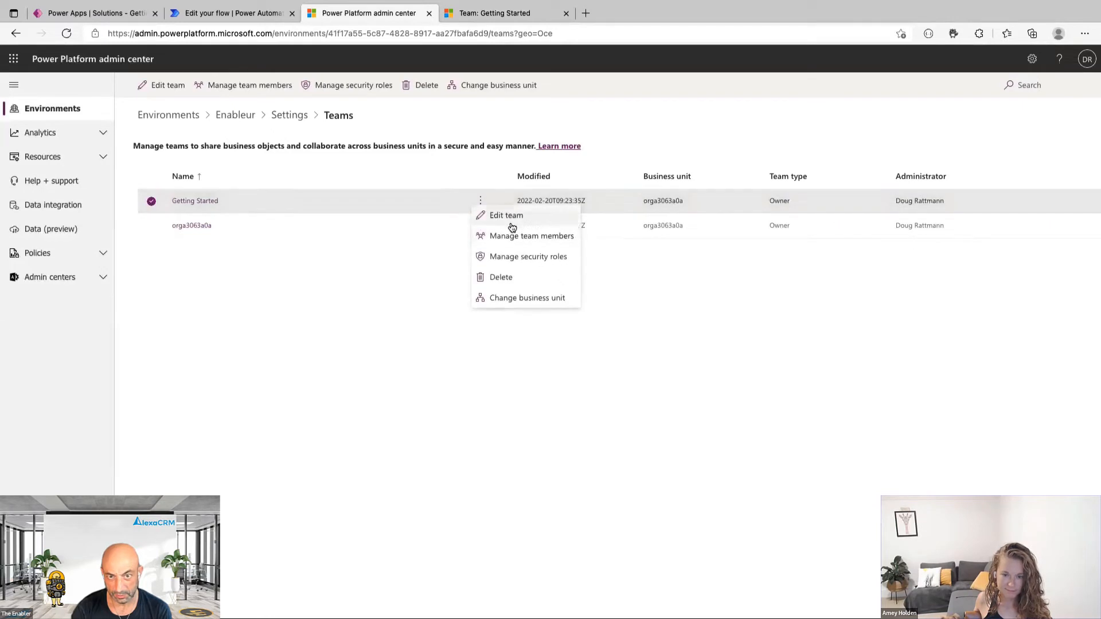
left_click(518, 256)
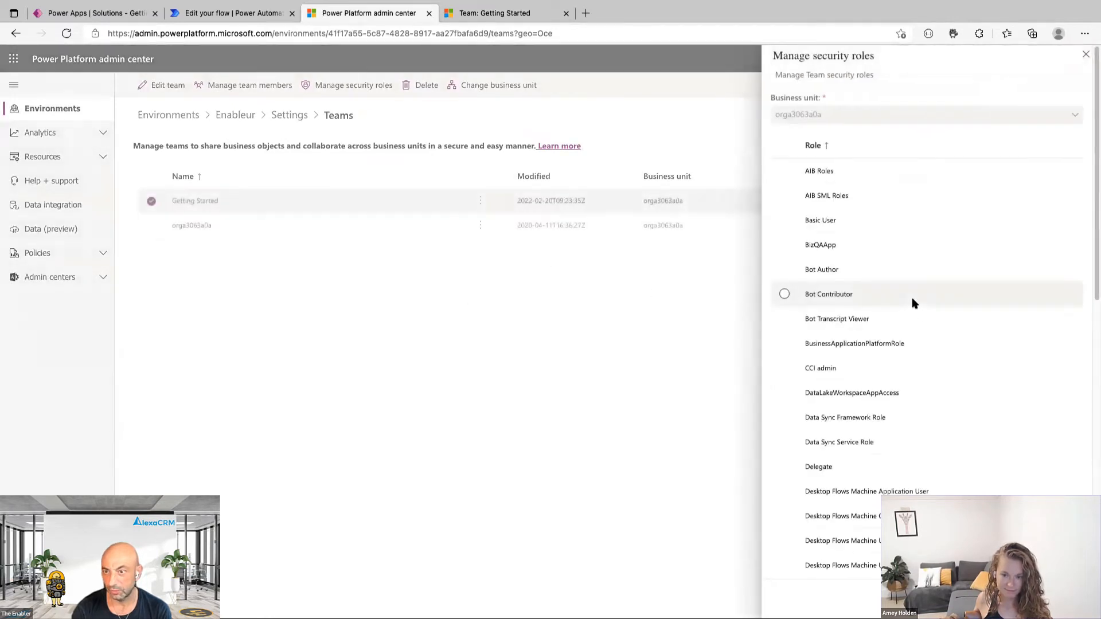
scroll(913, 298, "down", 3)
scroll(913, 296, "down", 8)
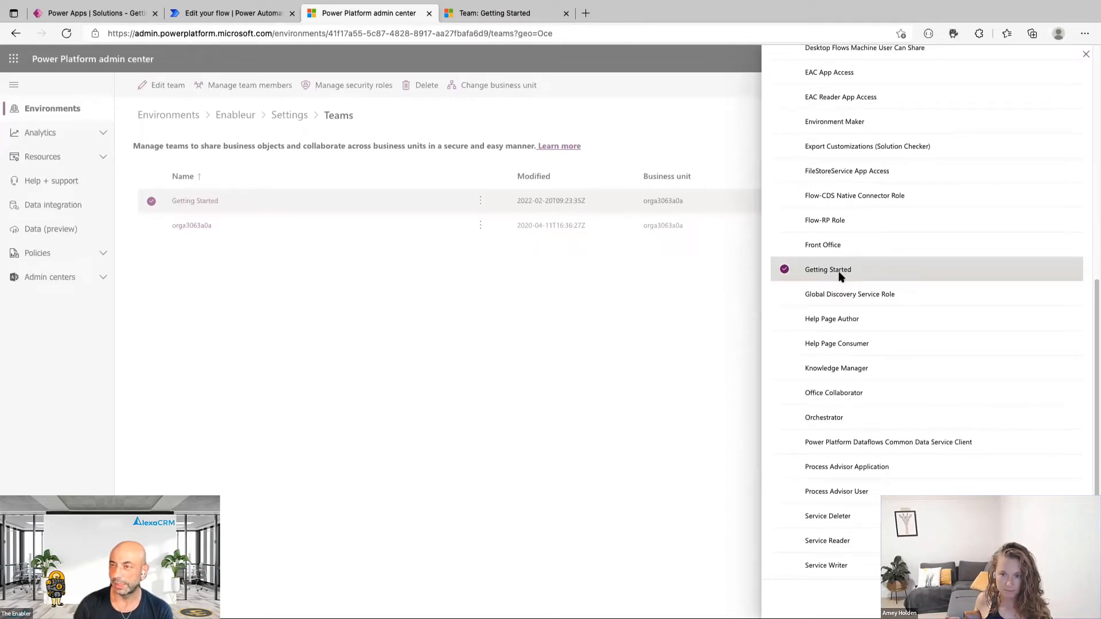
left_click(1086, 54)
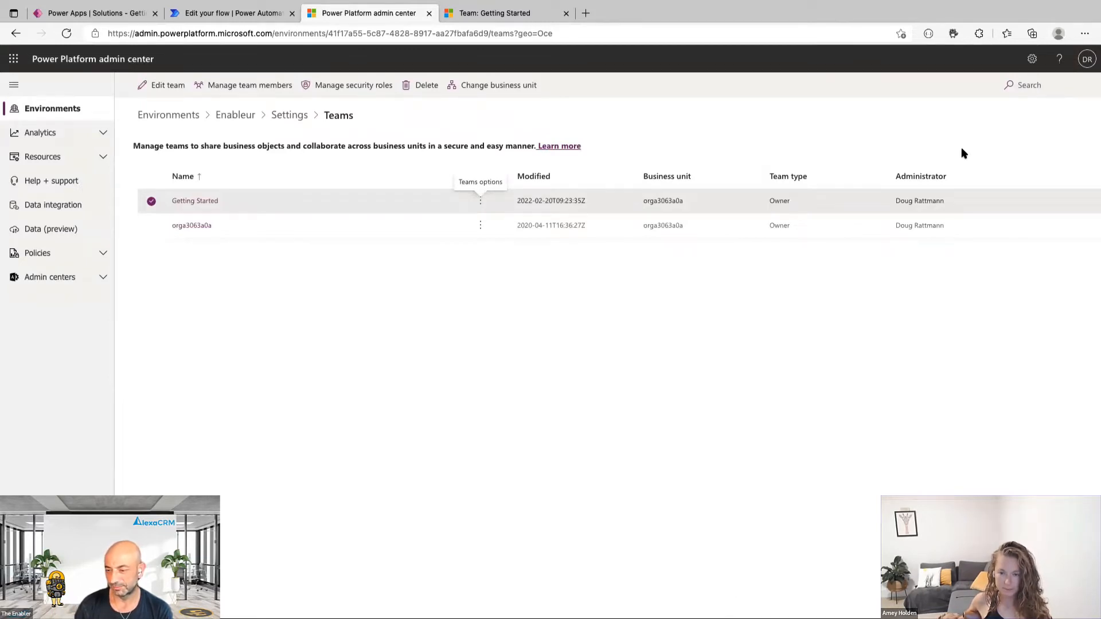
left_click(96, 14)
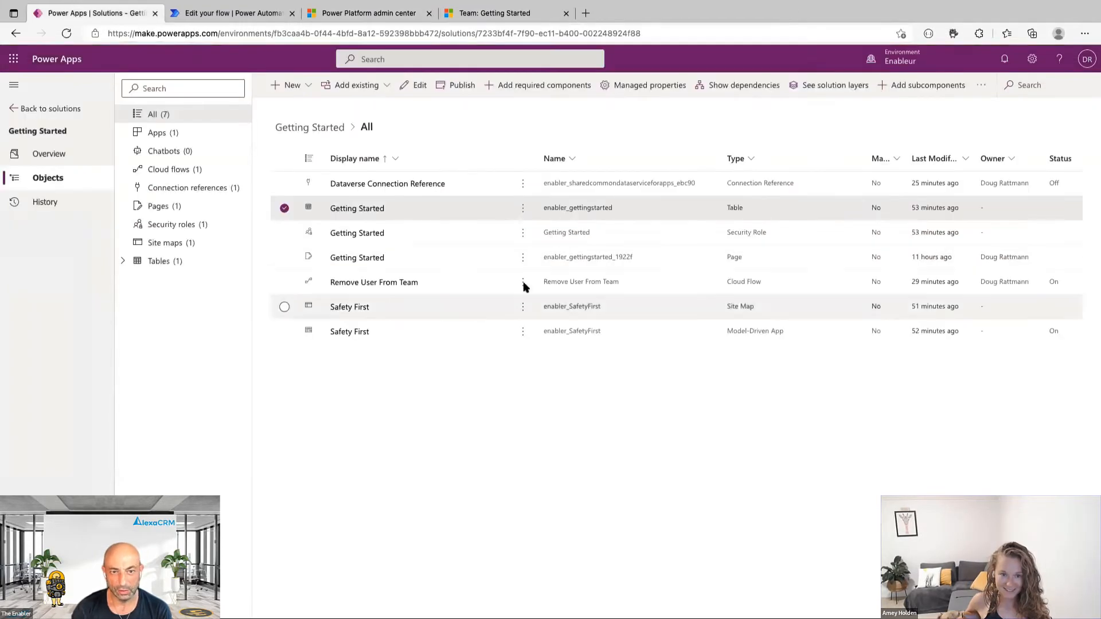
Edit the Safety First site map and expose the Individuals subarea's Advanced > Privileges settings.
left_click(524, 310)
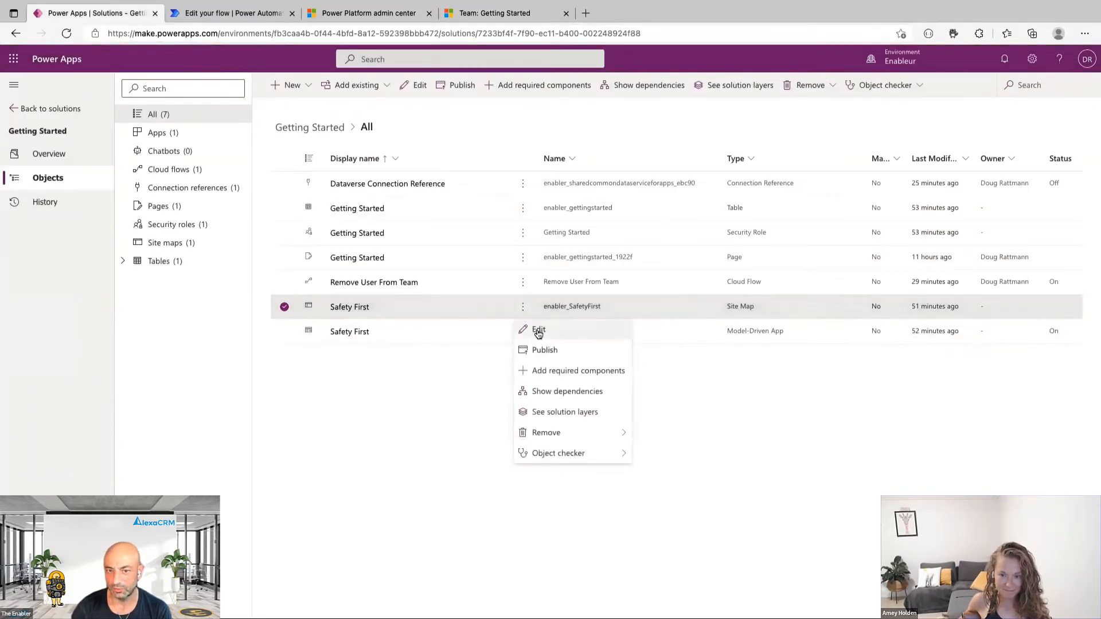
left_click(540, 332)
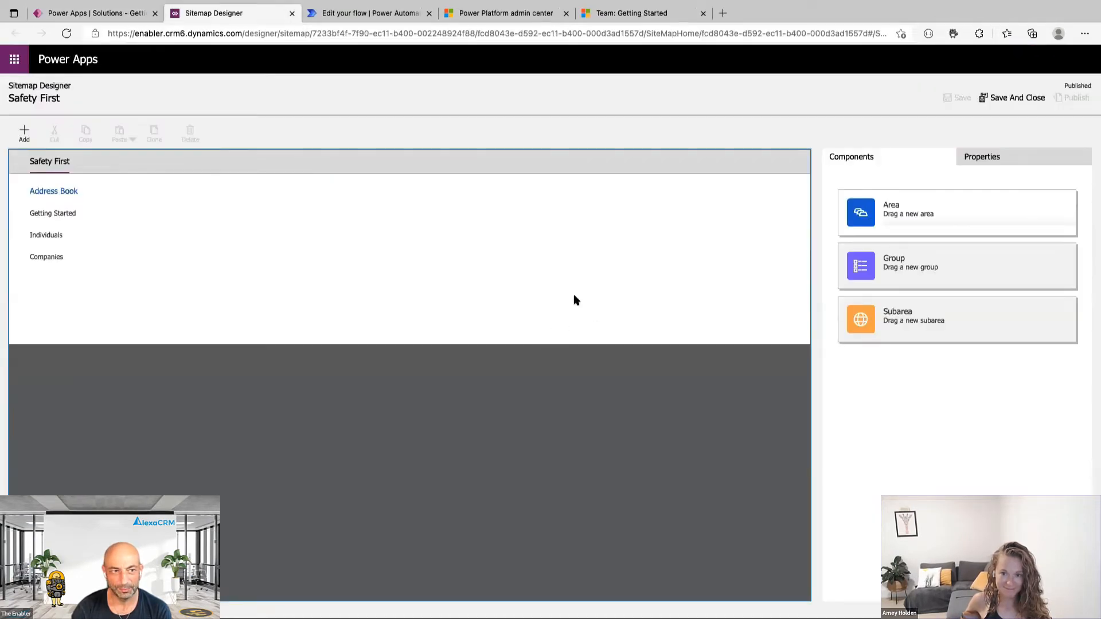
left_click(45, 237)
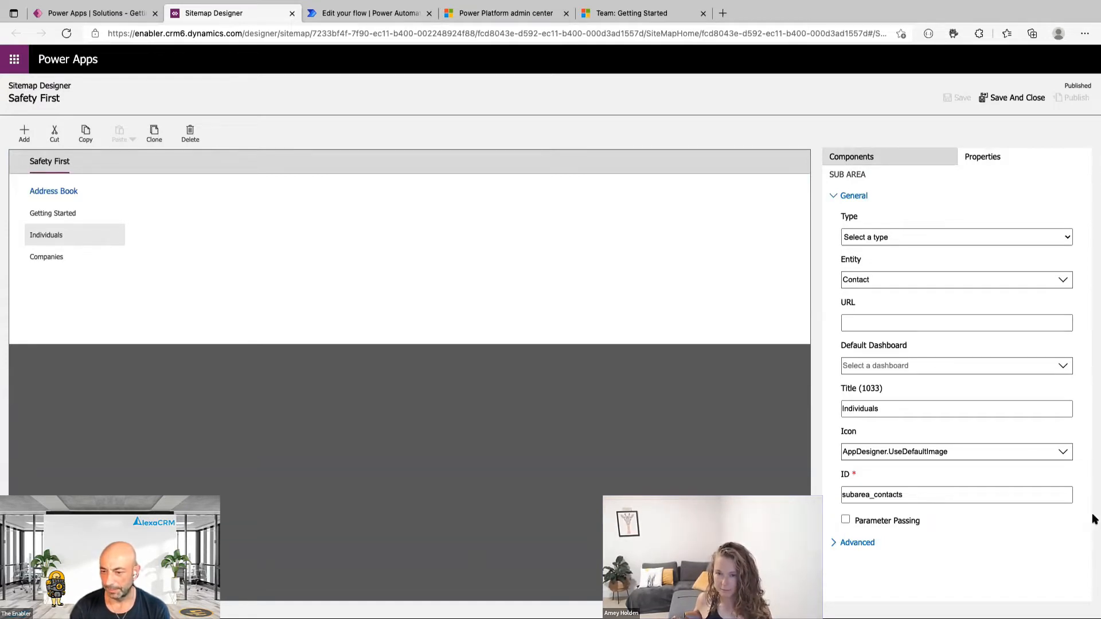
left_click(839, 543)
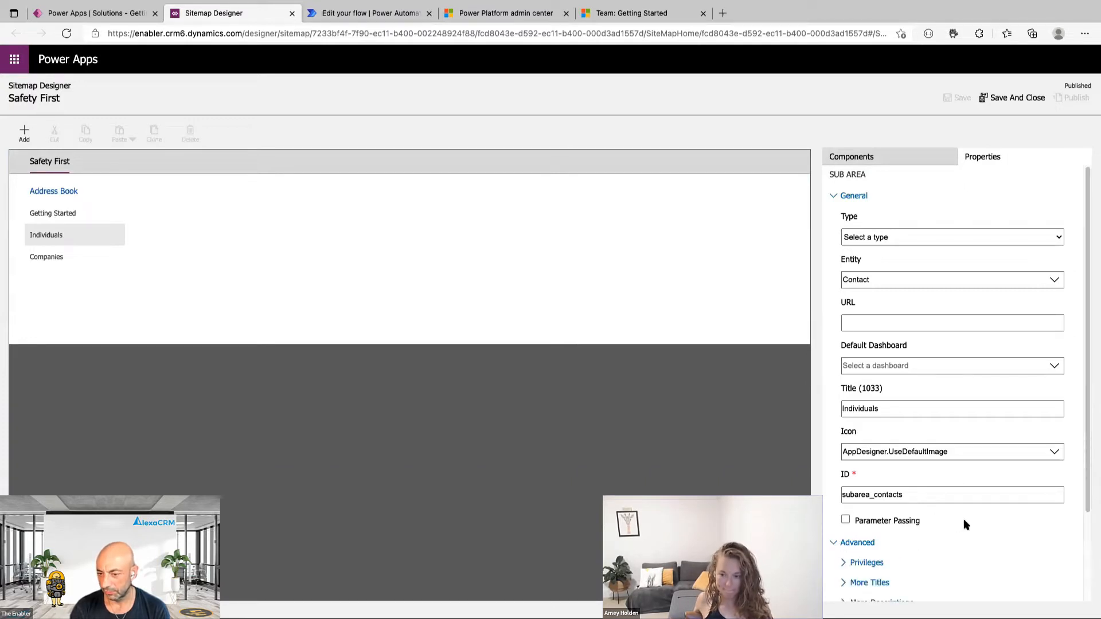
scroll(966, 525, "down", 3)
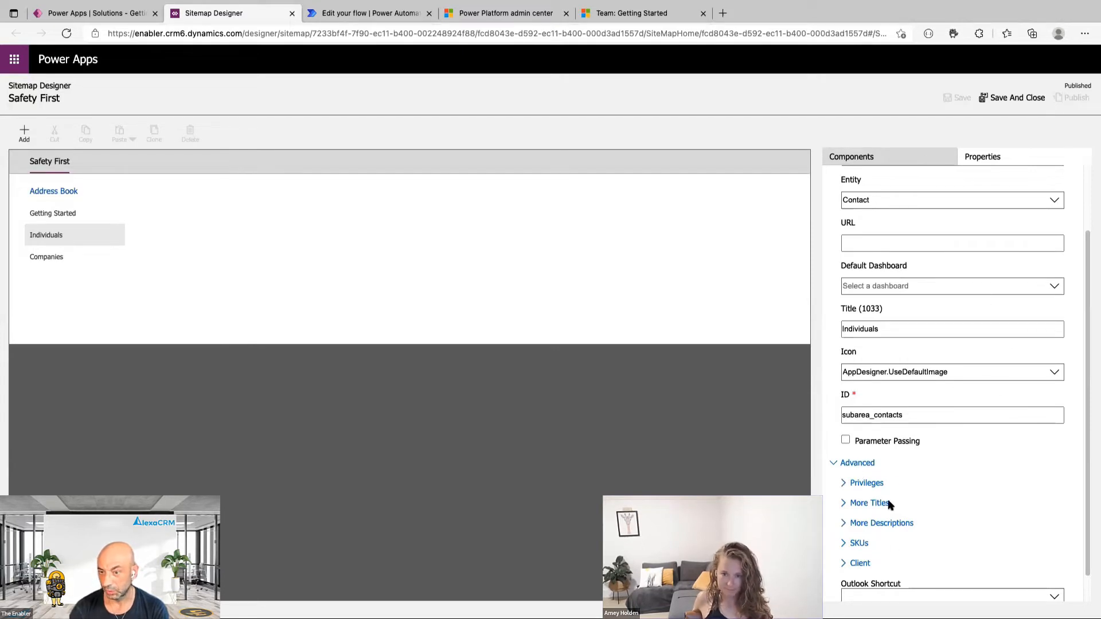
left_click(845, 485)
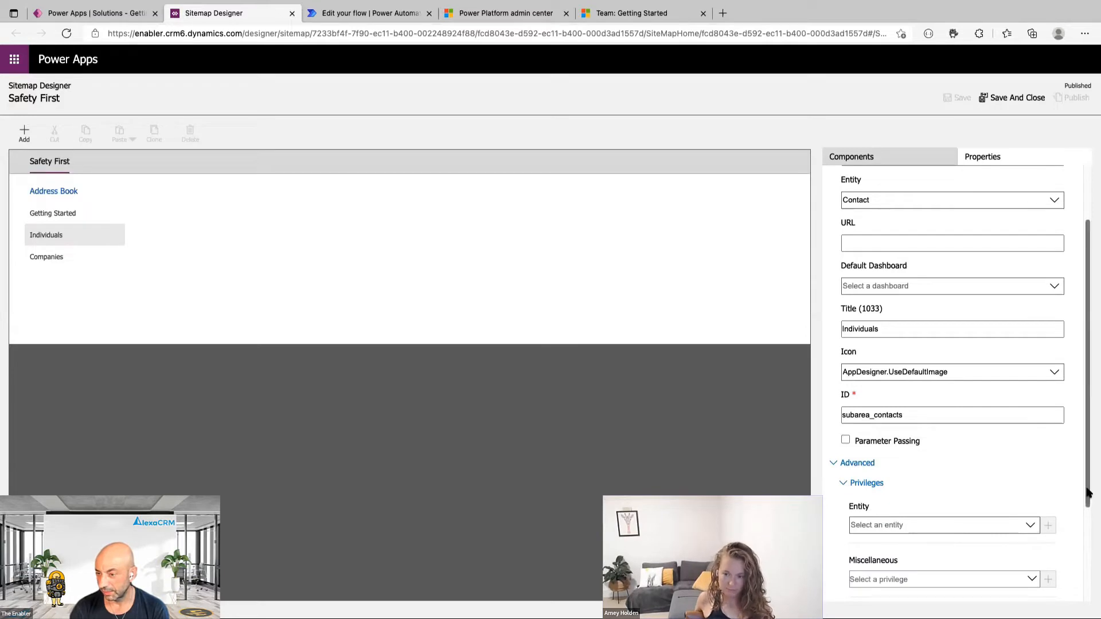
Add a Read privilege requirement on the Getting Started entity to the subarea.
scroll(1078, 493, "down", 3)
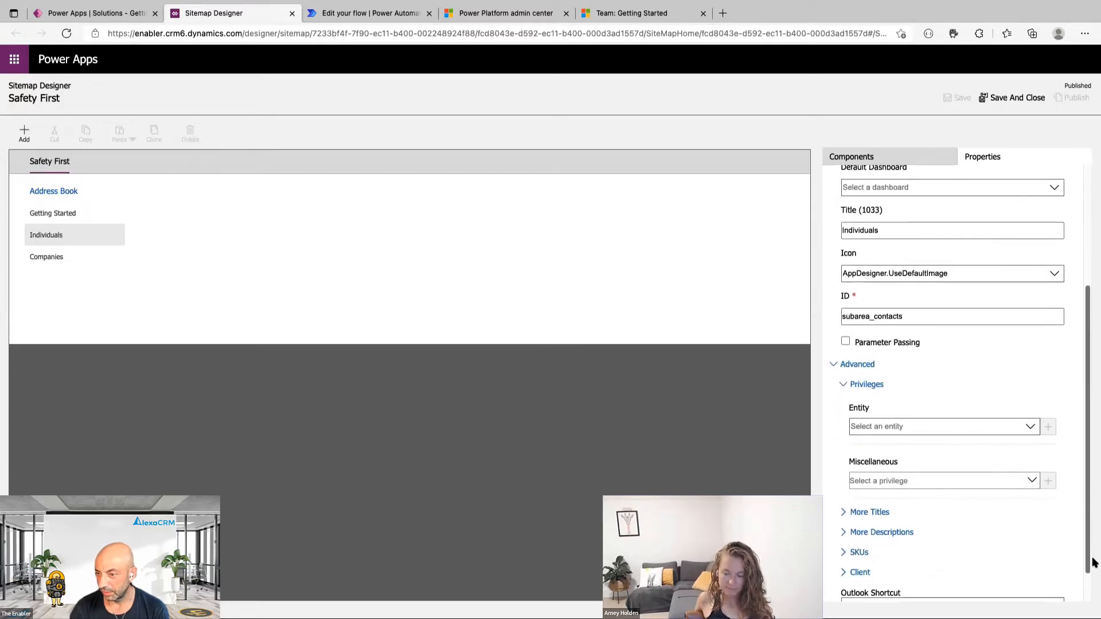
left_click(1035, 429)
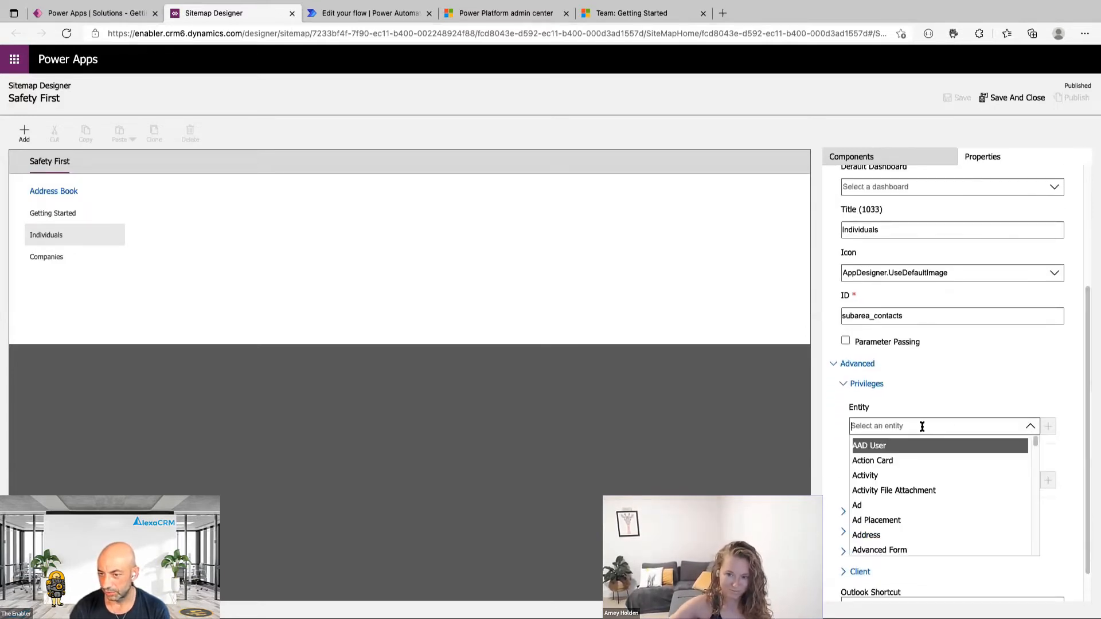
type("gett")
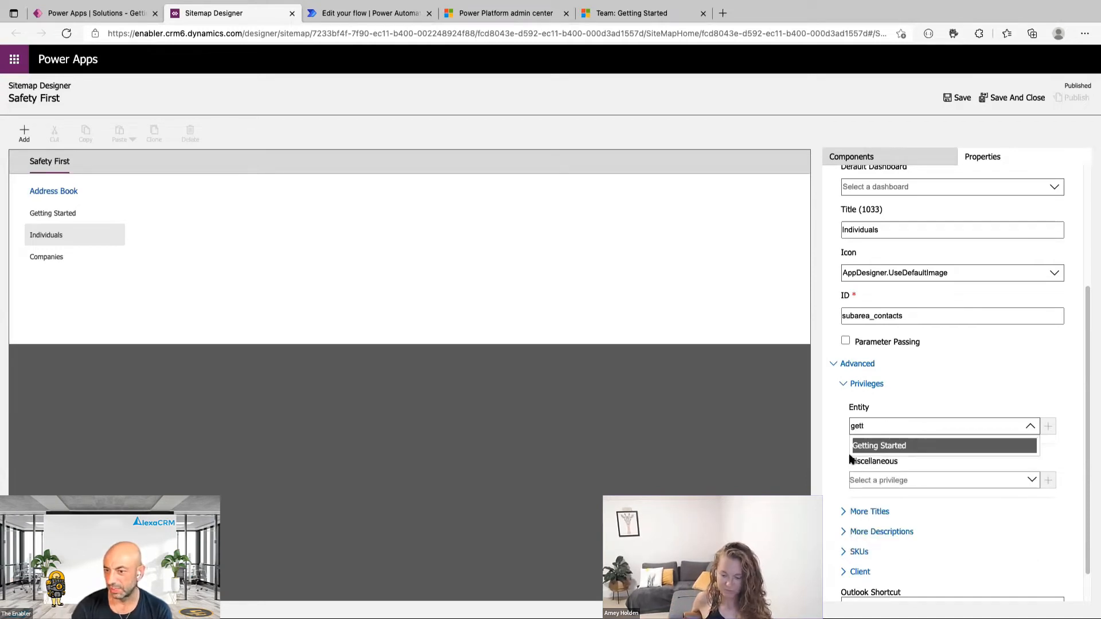
left_click(891, 447)
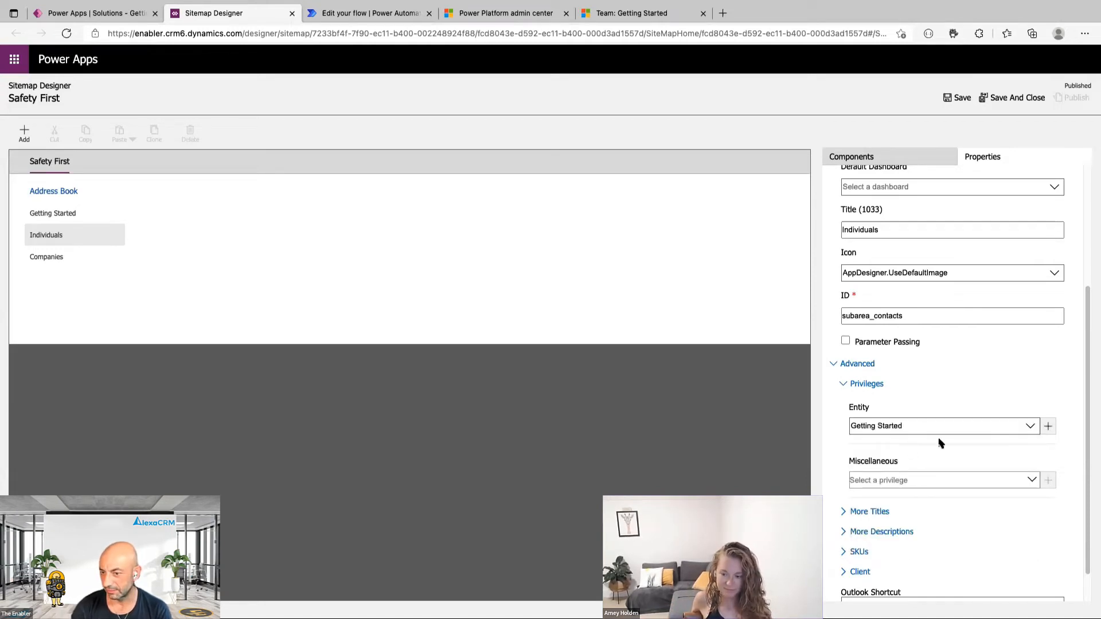
left_click(1049, 427)
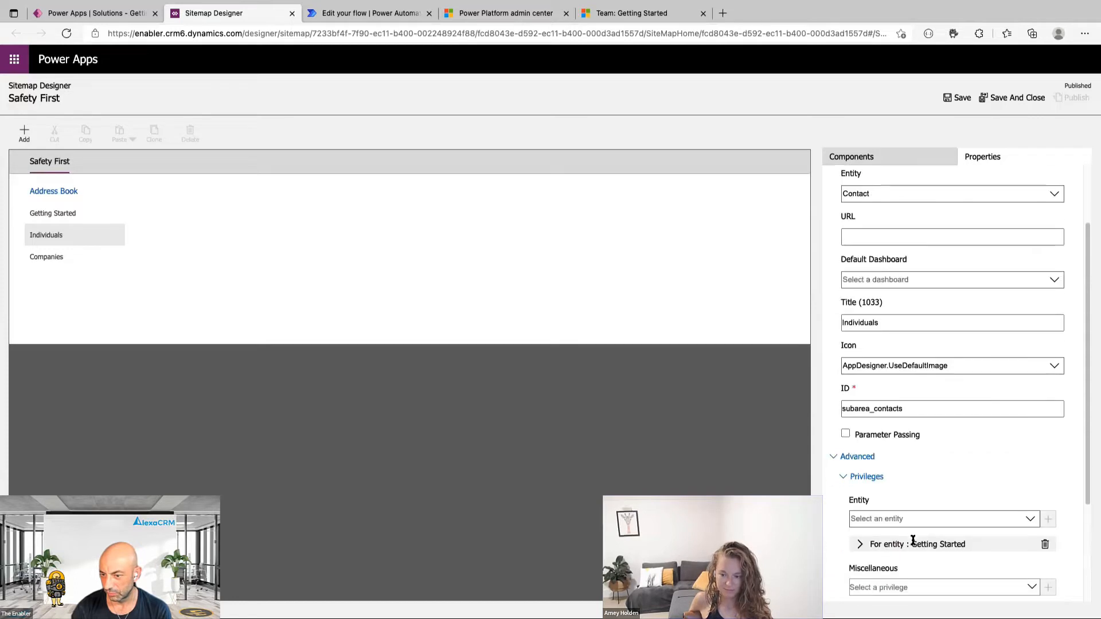
left_click(860, 509)
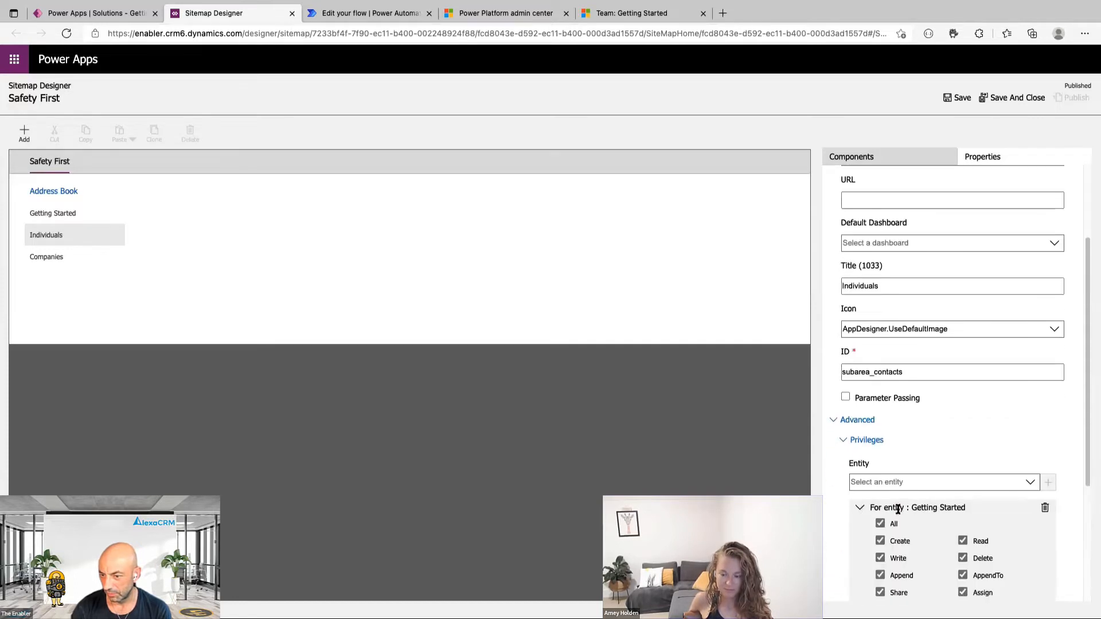
left_click(963, 543)
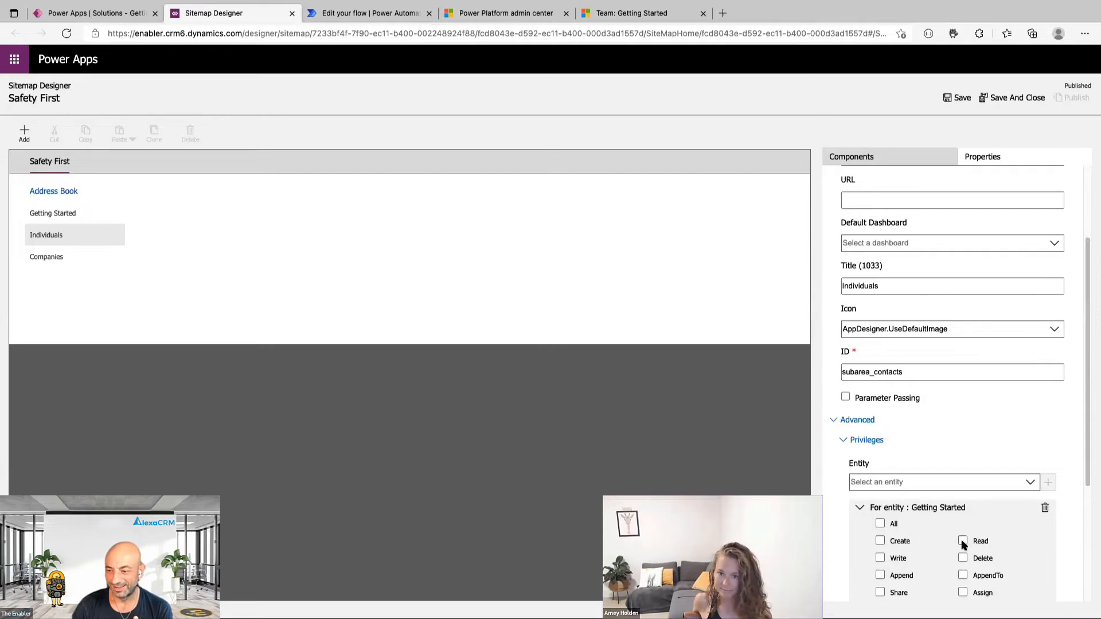
left_click(859, 508)
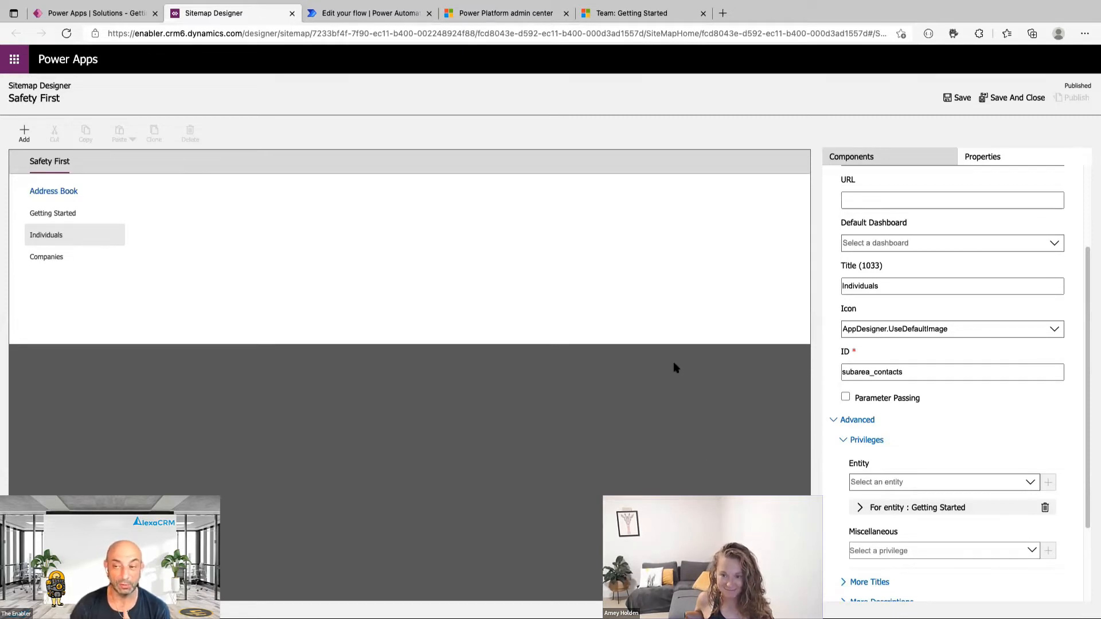
left_click(62, 215)
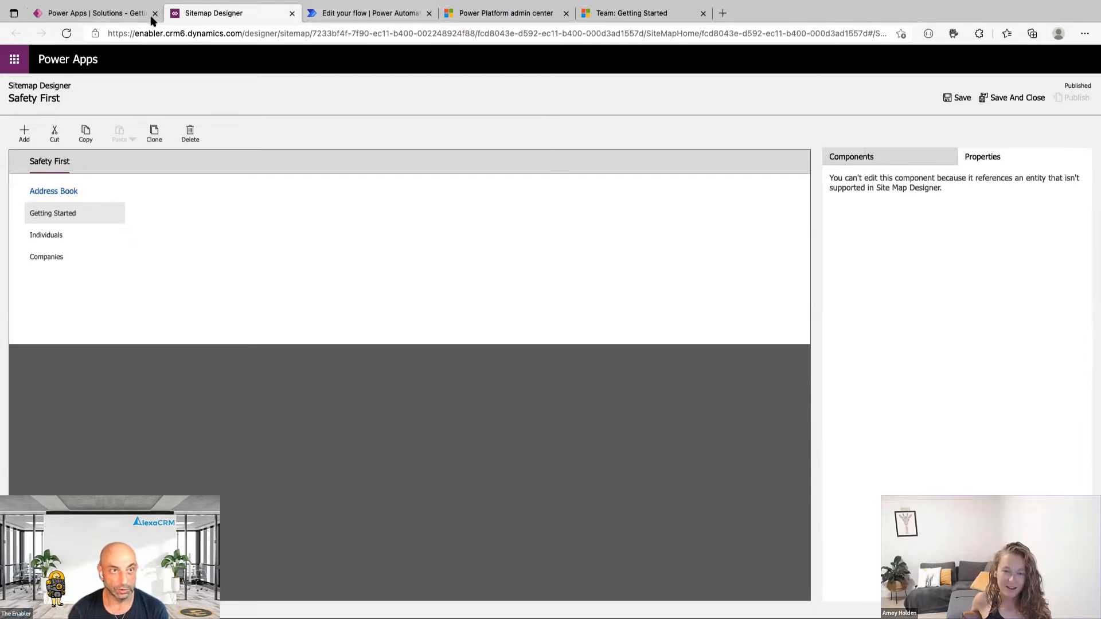
Leave the site map editor, return to all solutions and select the Getting Started solution.
left_click(125, 18)
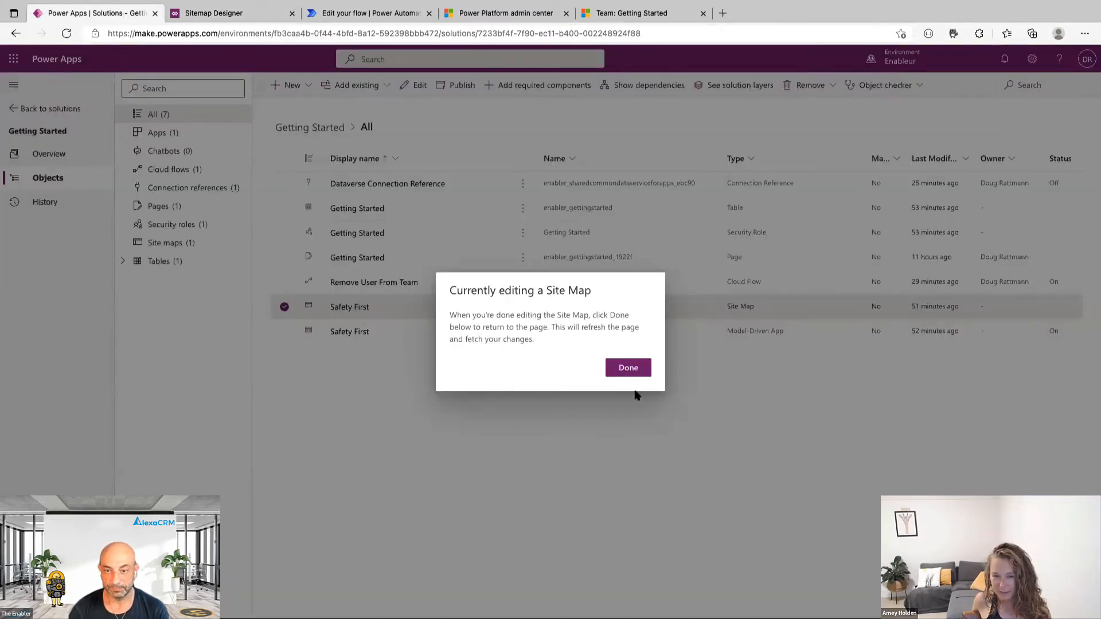
left_click(633, 367)
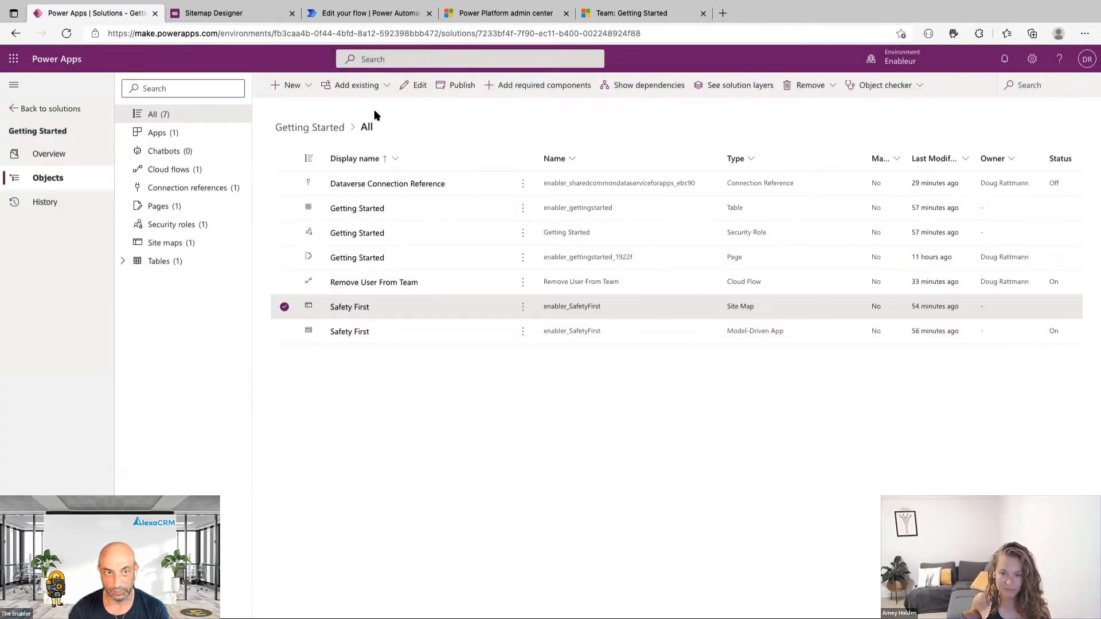
left_click(284, 307)
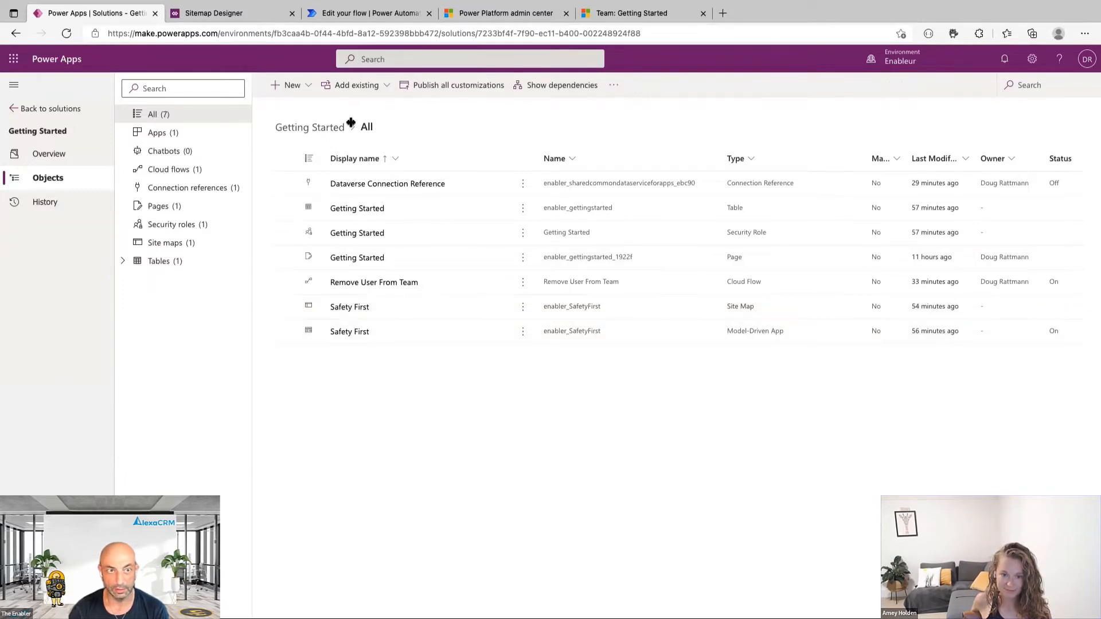
left_click(57, 109)
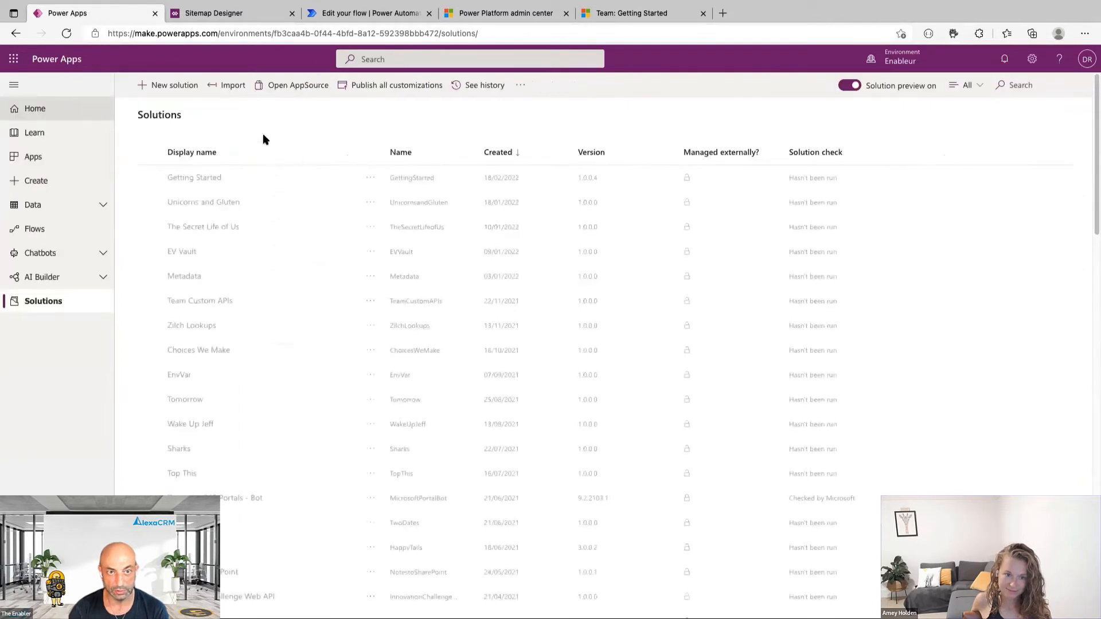
left_click(250, 177)
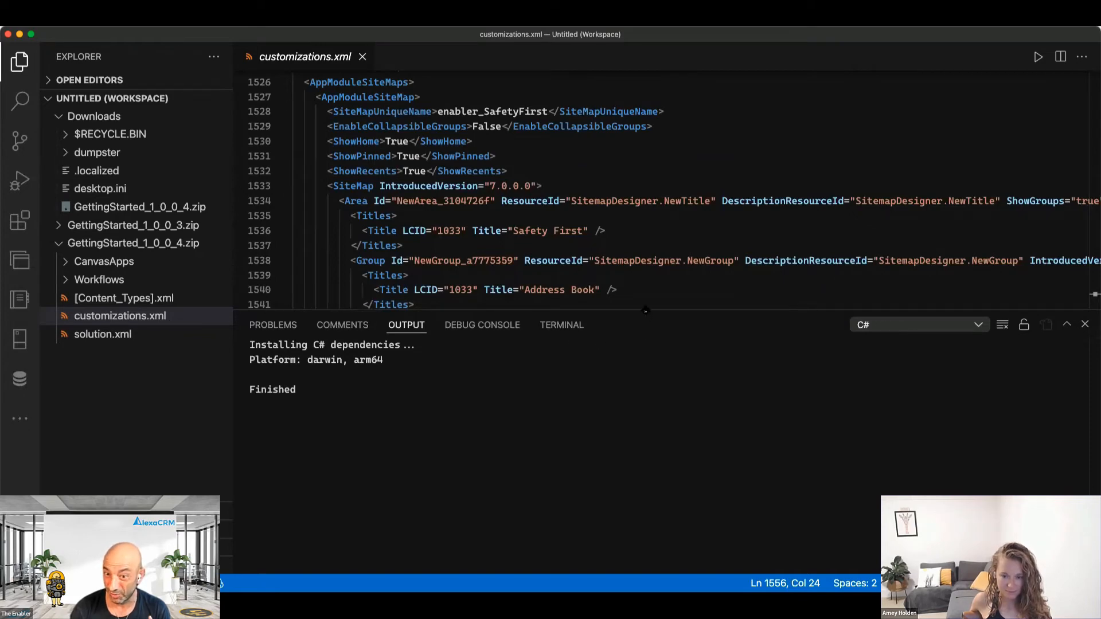
Enlarge the editor, search customizations.xml for 'sitemap' and select the SiteMap tag on line 1533.
left_click_drag(645, 310, 665, 456)
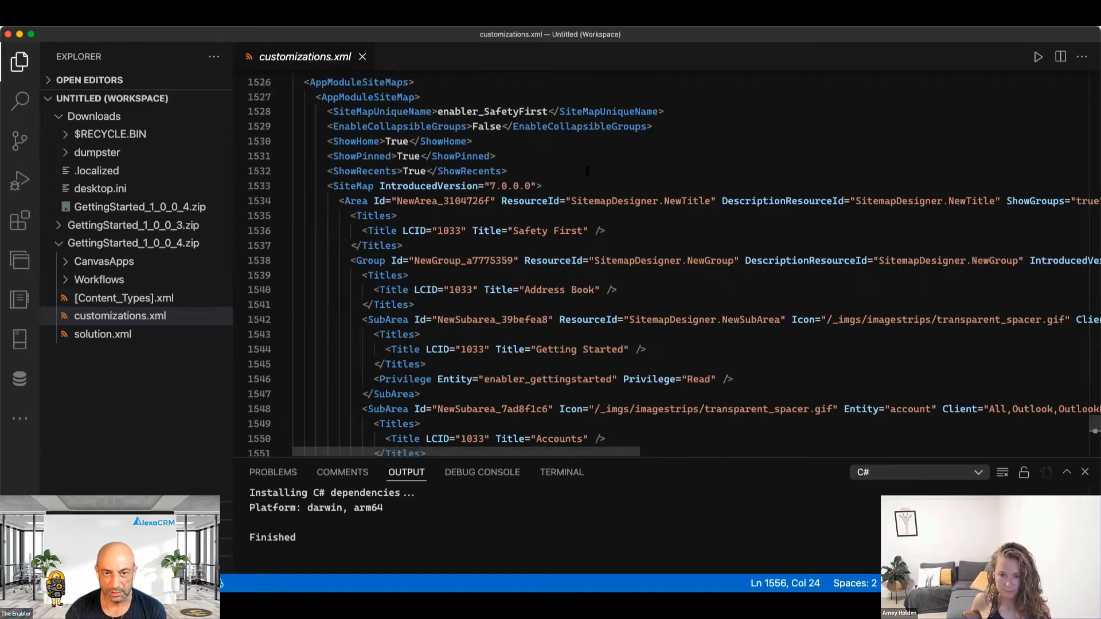
scroll(588, 168, "down", 3)
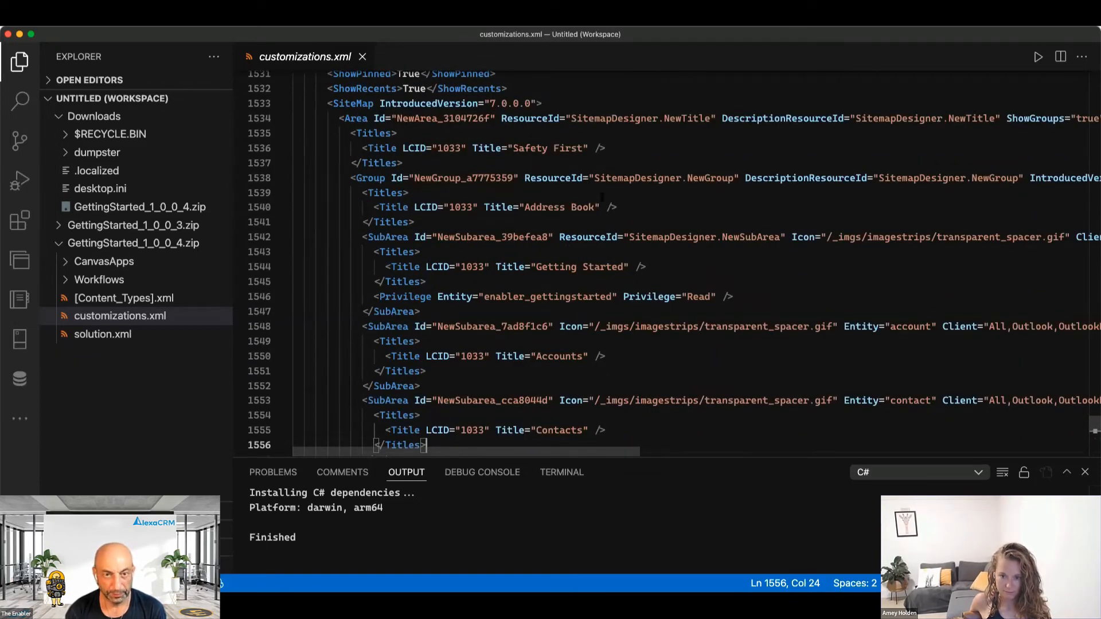
scroll(597, 177, "up", 3)
key("super+f")
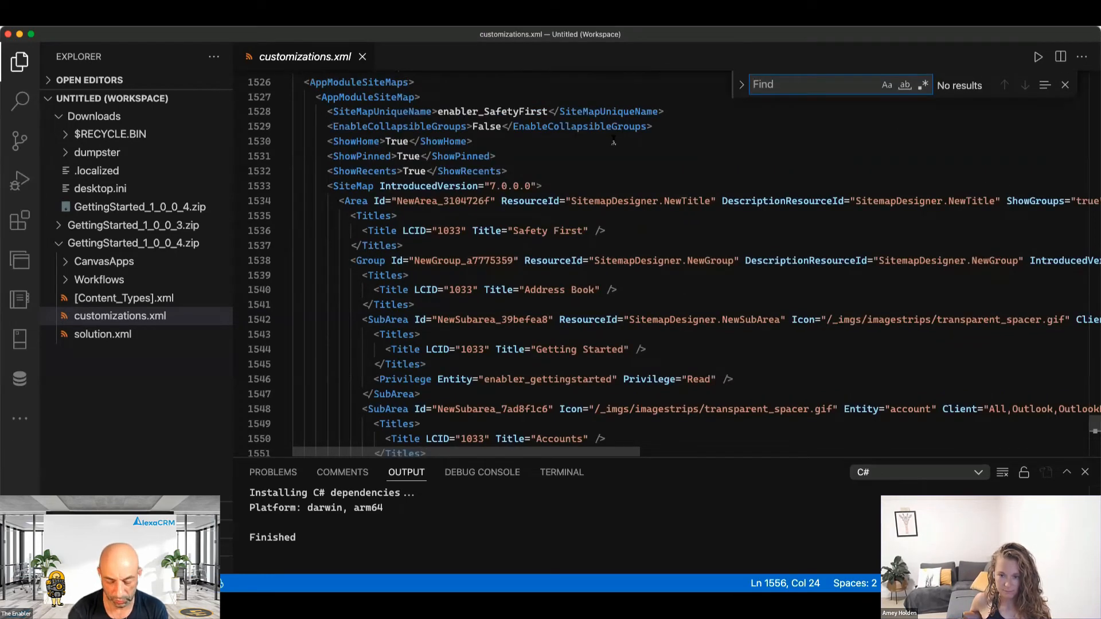
type("sitemap")
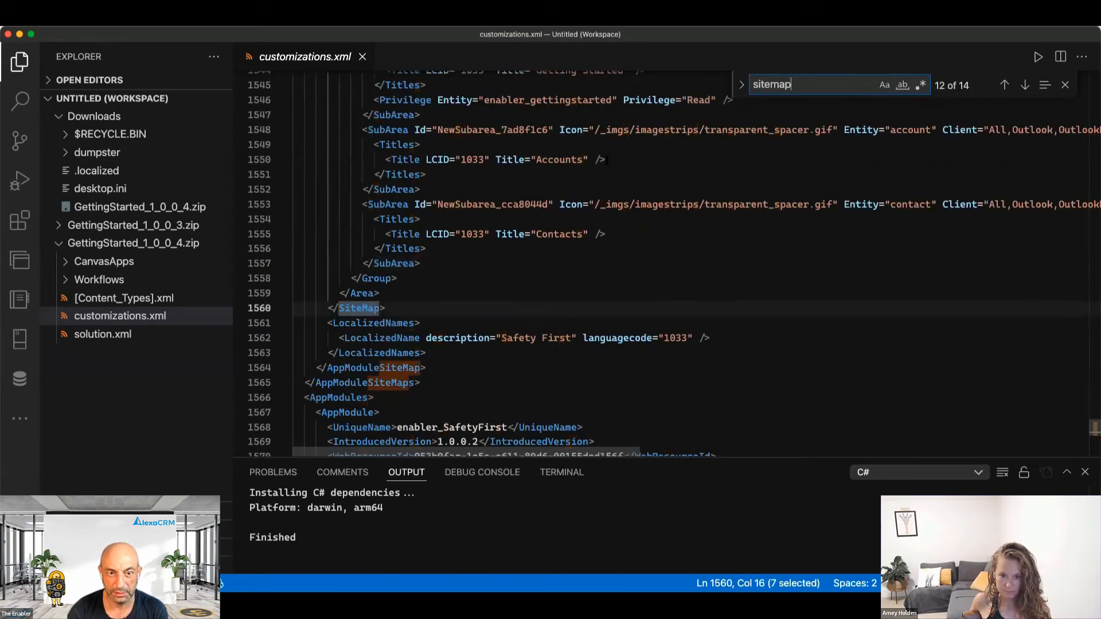
key("Escape")
scroll(413, 311, "up", 6)
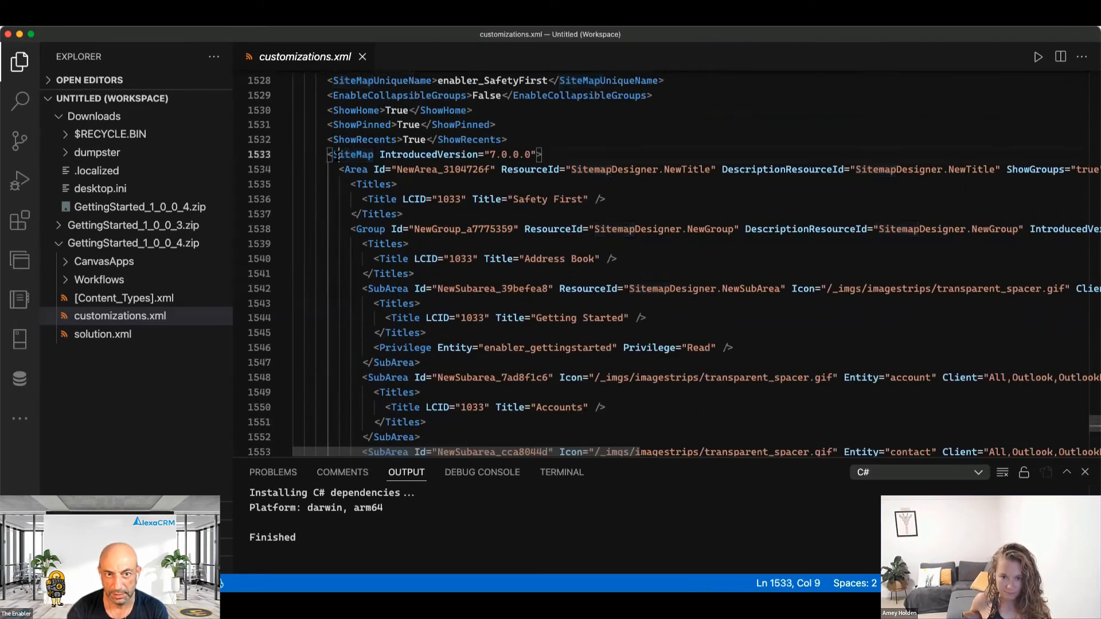
double_click(337, 154)
scroll(487, 201, "down", 4)
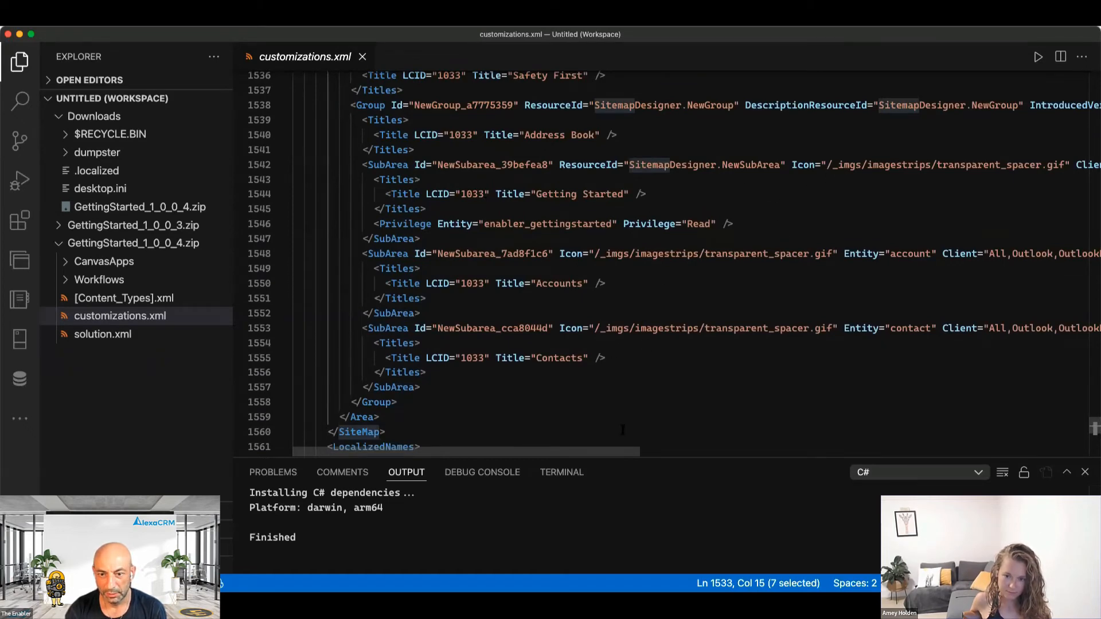
left_click_drag(614, 458, 1071, 452)
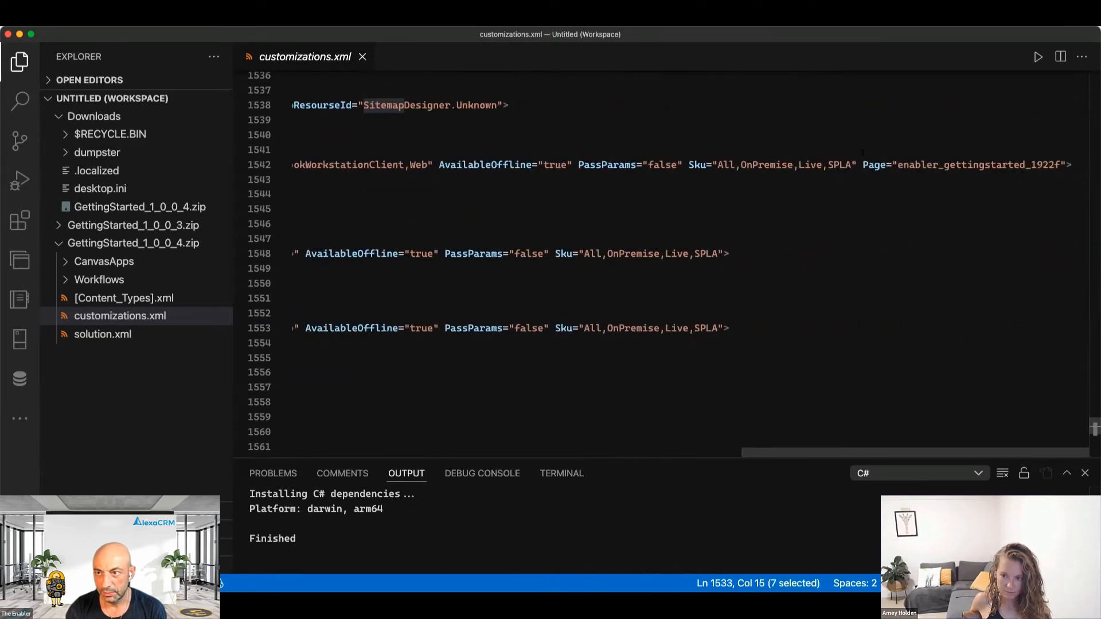
left_click_drag(858, 165, 1066, 165)
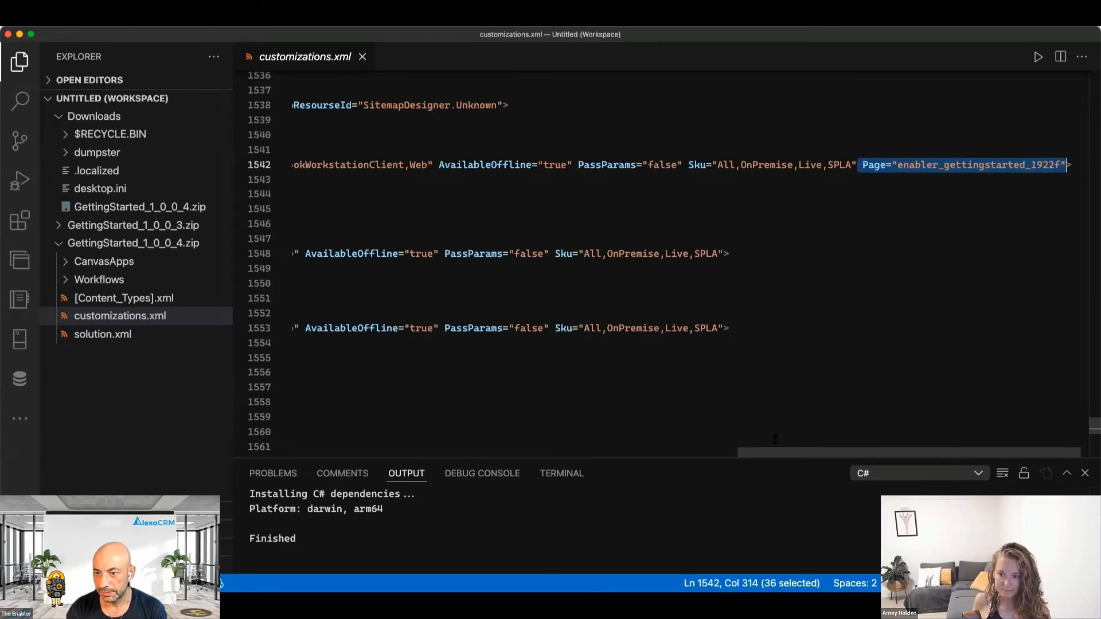
left_click_drag(791, 454, 324, 474)
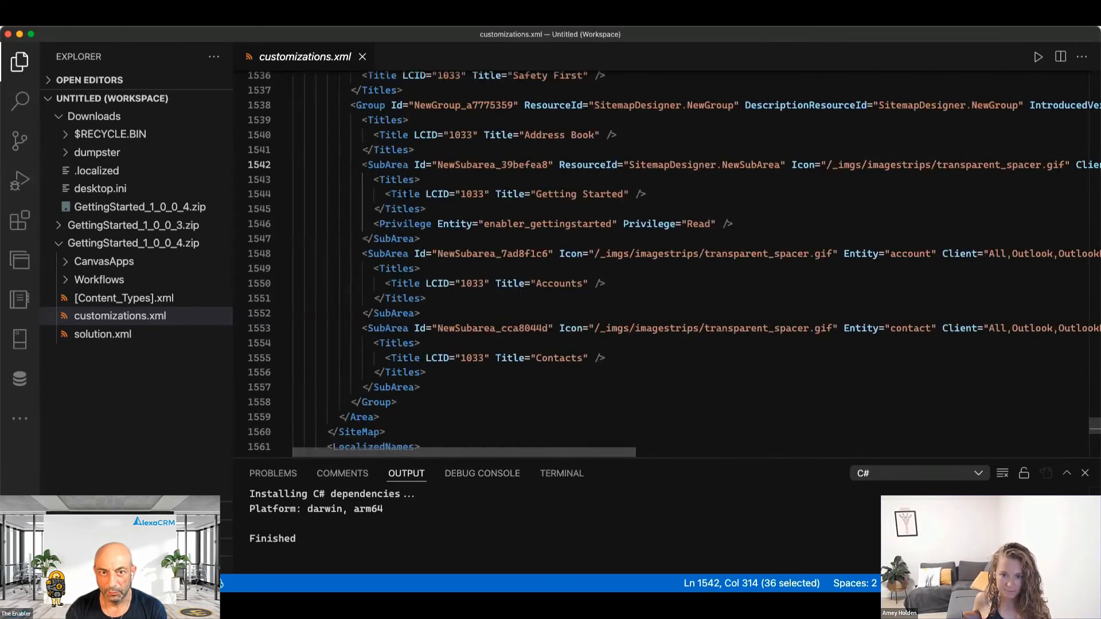
left_click_drag(374, 179, 444, 206)
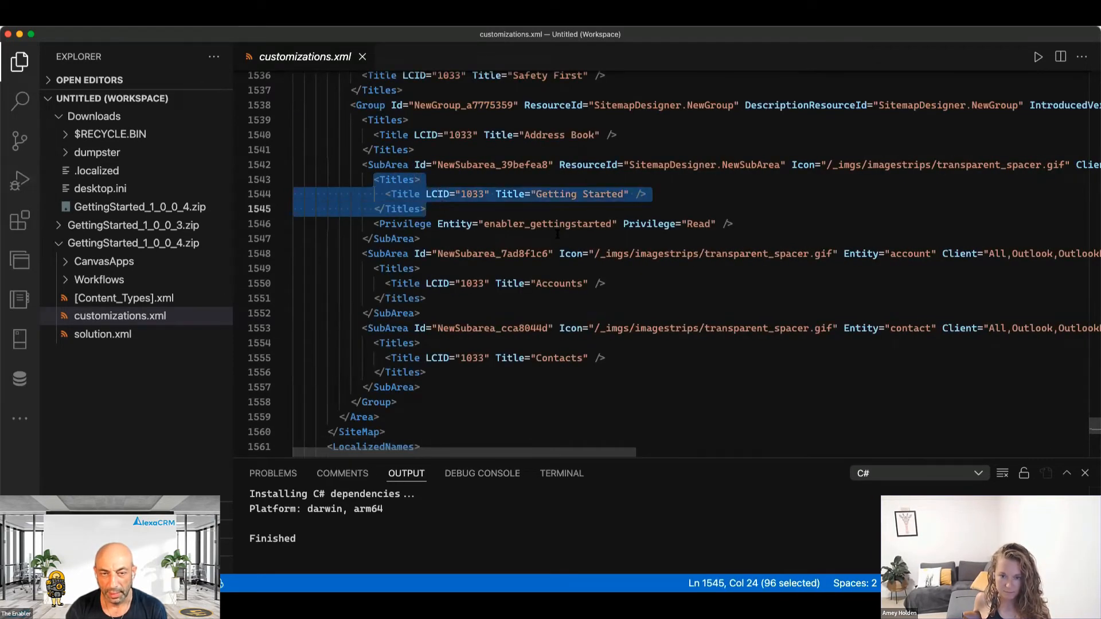
left_click_drag(742, 224, 374, 225)
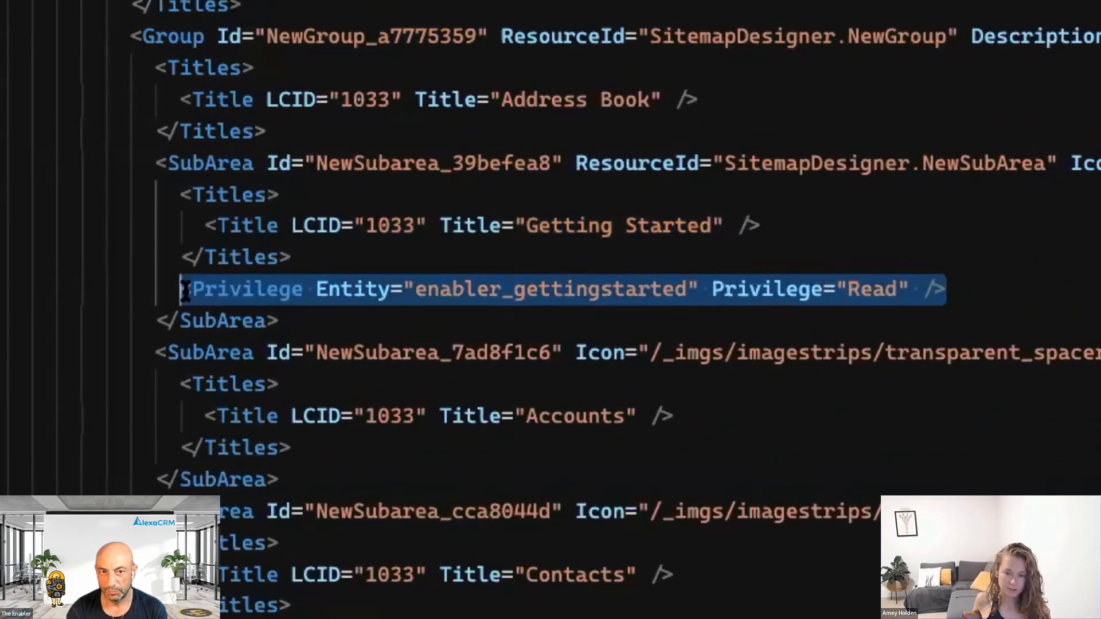
double_click(488, 287)
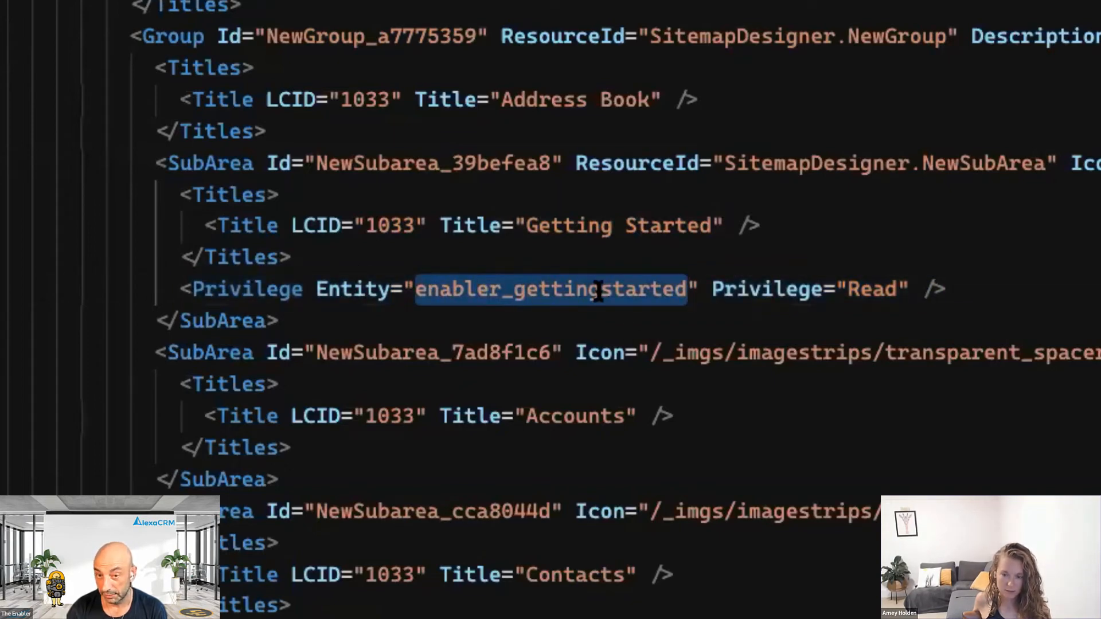
double_click(887, 287)
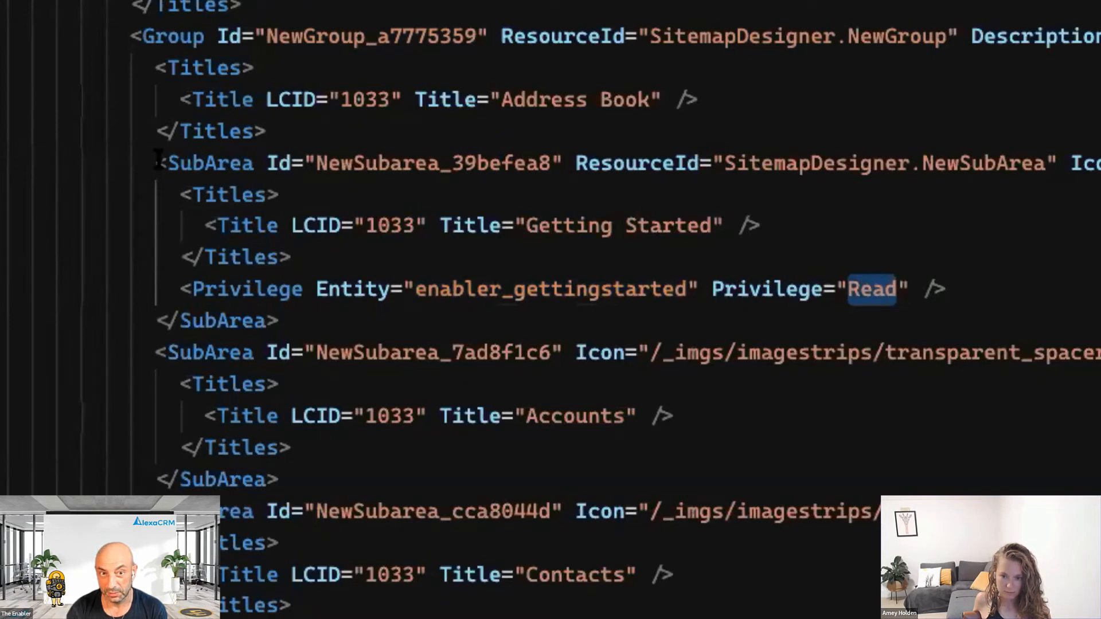
left_click_drag(156, 164, 316, 166)
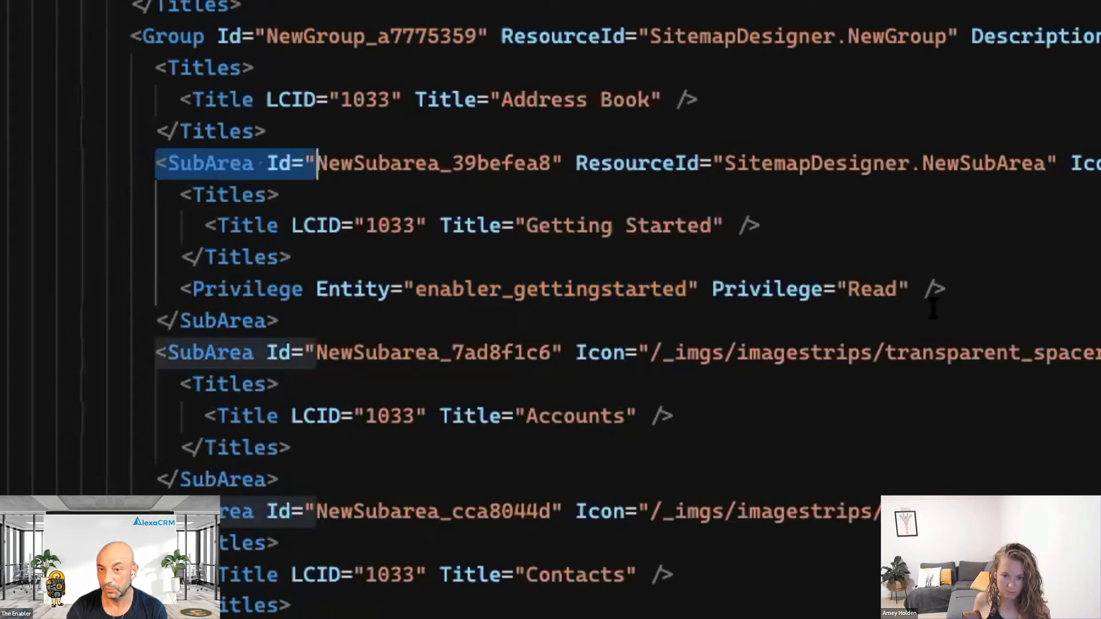
left_click_drag(966, 289, 179, 290)
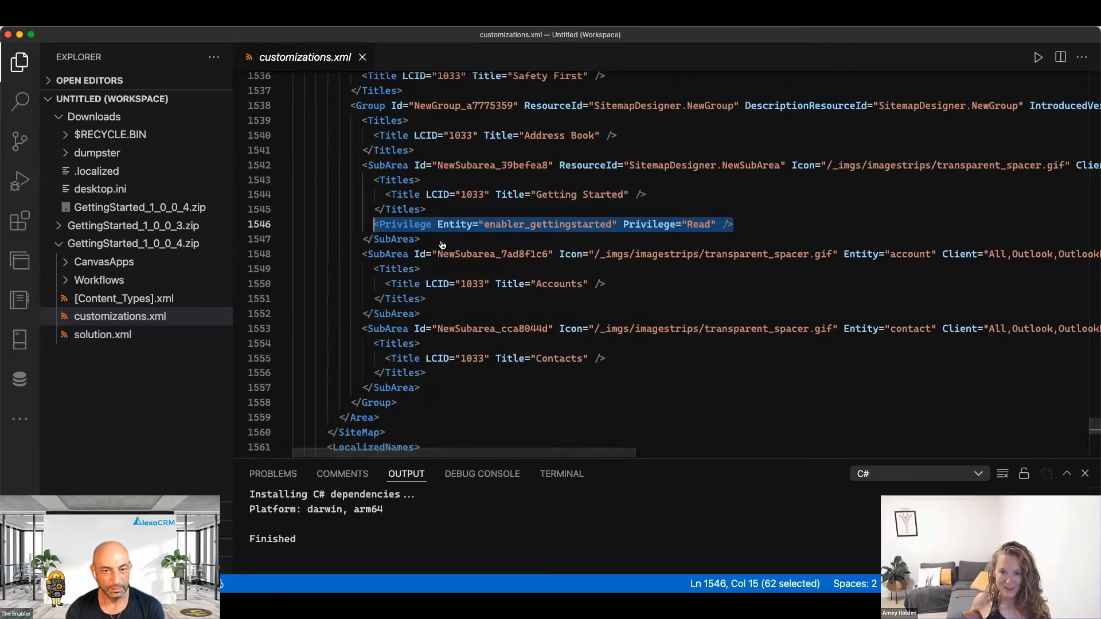
Reload the Safety First app and open its Getting Started quiz page.
key("super+Tab")
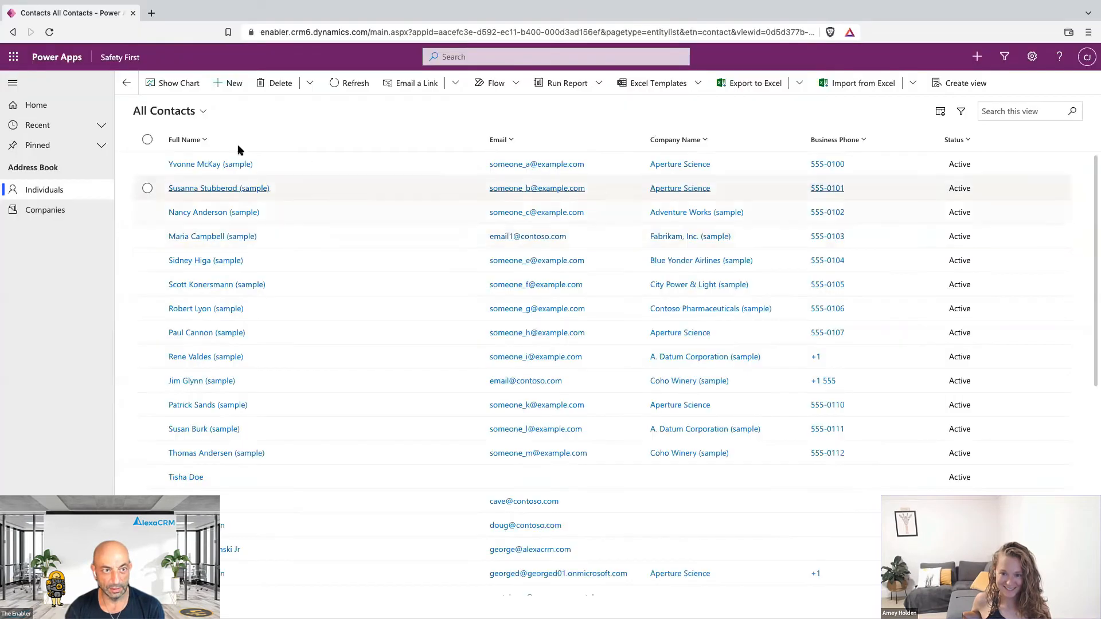
key("super+r")
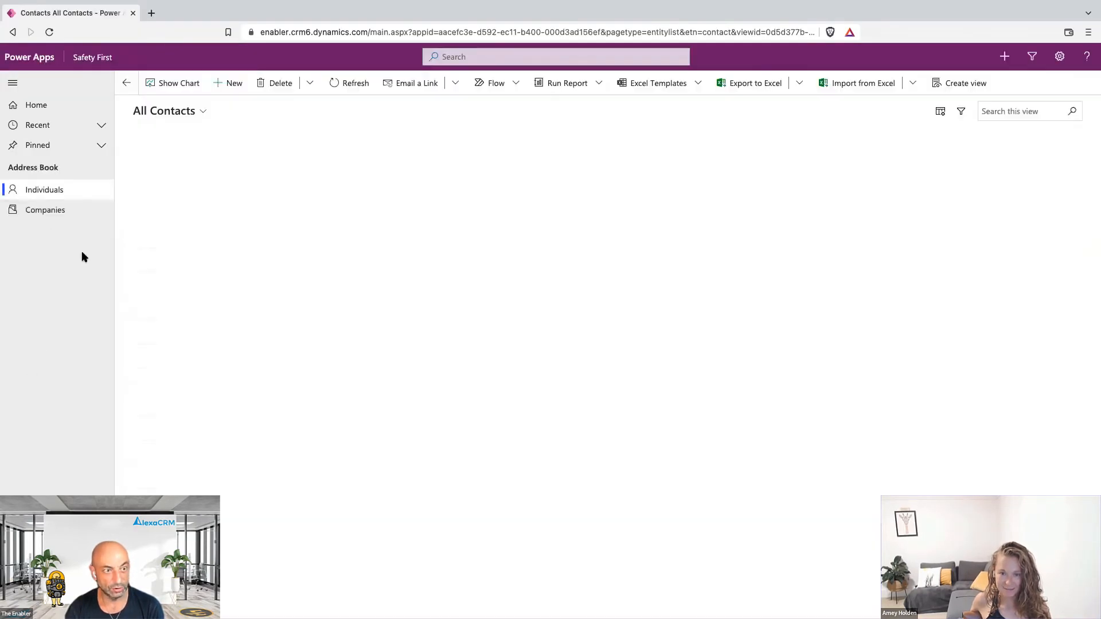
key("super+r")
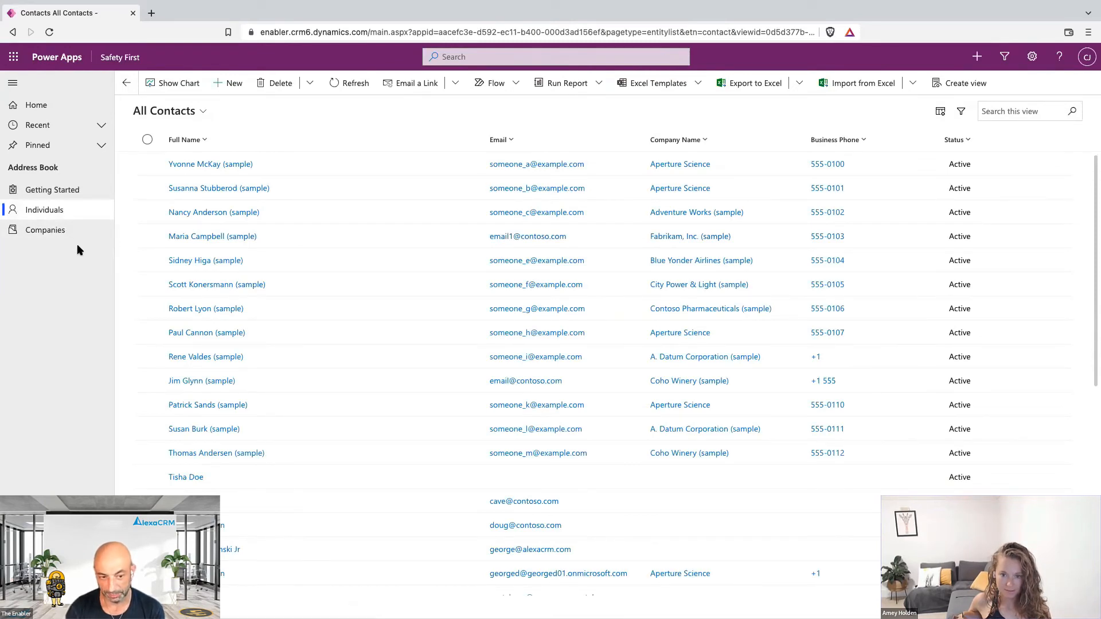
left_click(69, 190)
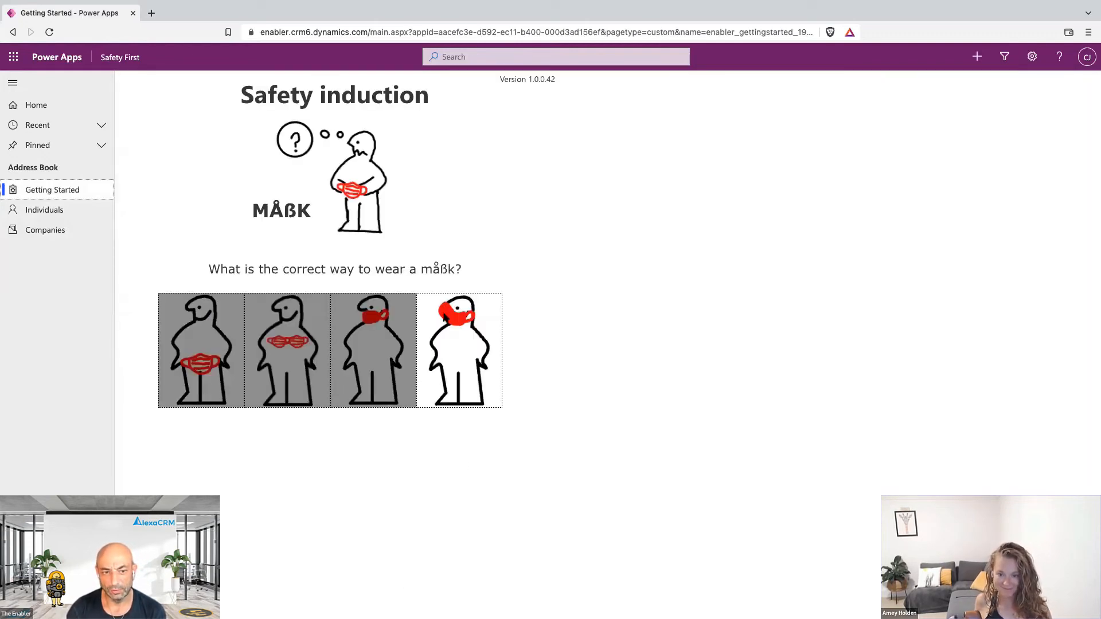
Try the second answer image, then pick the figure wearing the mask over its face.
left_click(288, 344)
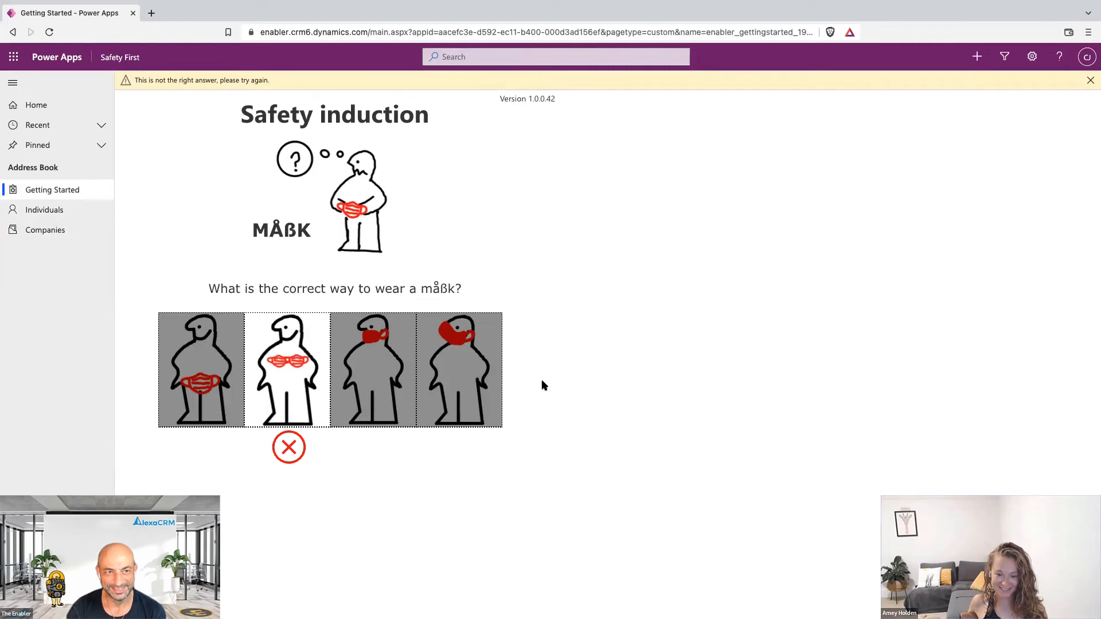
left_click(468, 362)
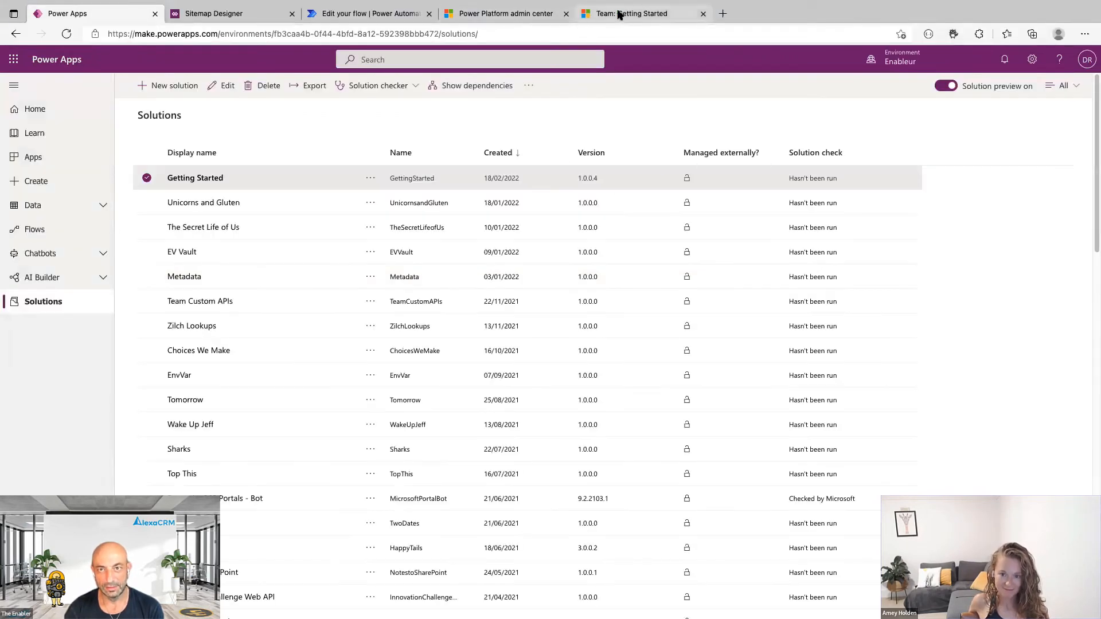
Refresh the Getting Started team record, then reload the Safety First app and open Individuals.
left_click(624, 13)
key("super+r")
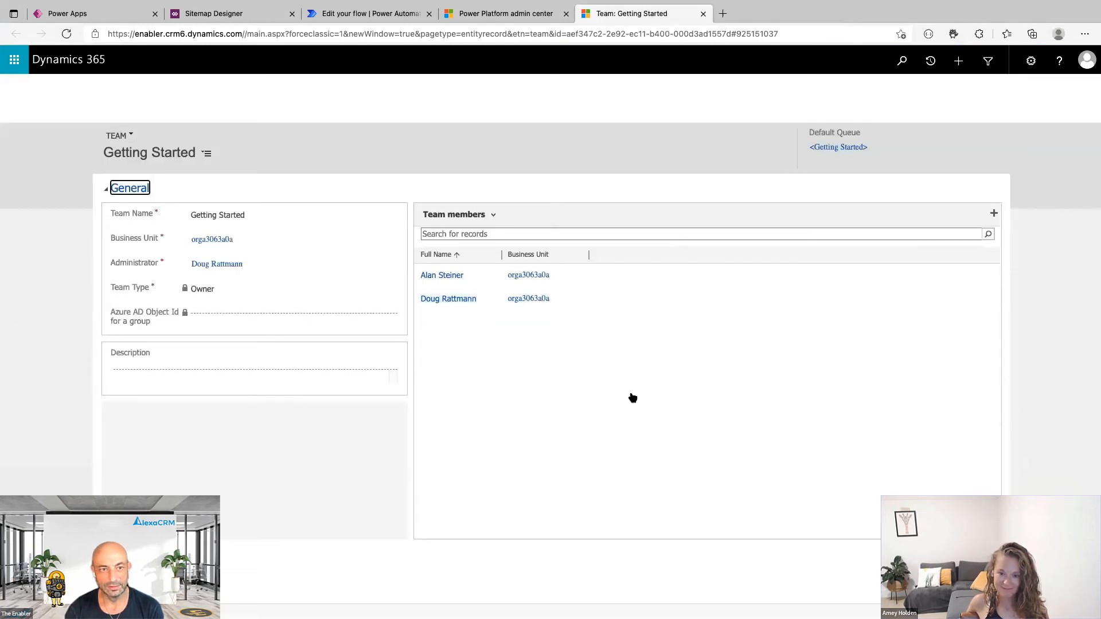
key("super+Tab")
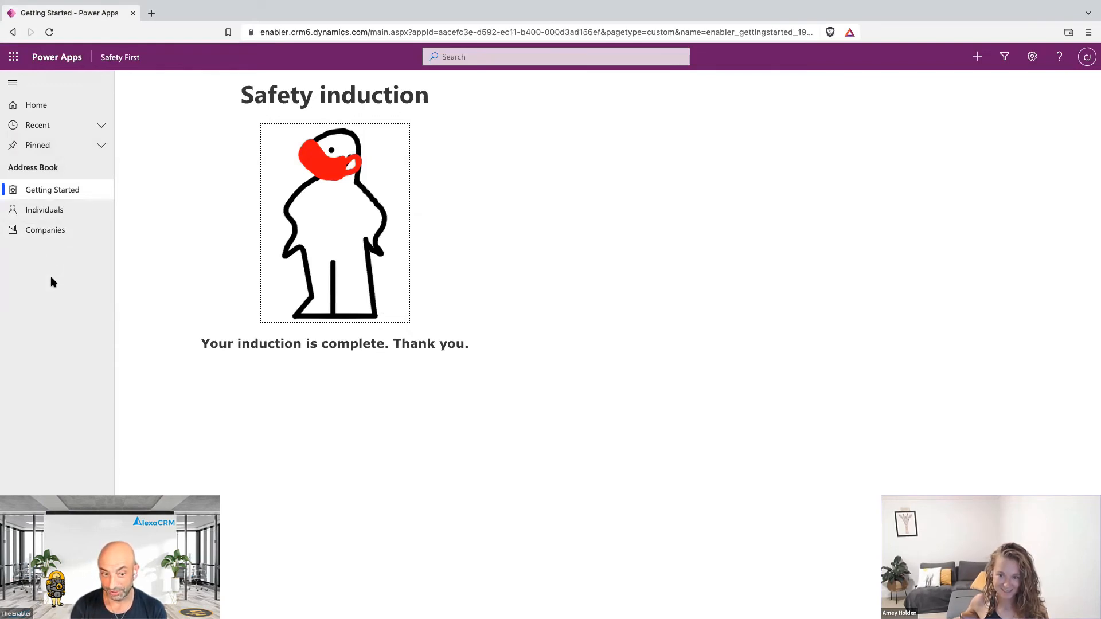
key("super+r")
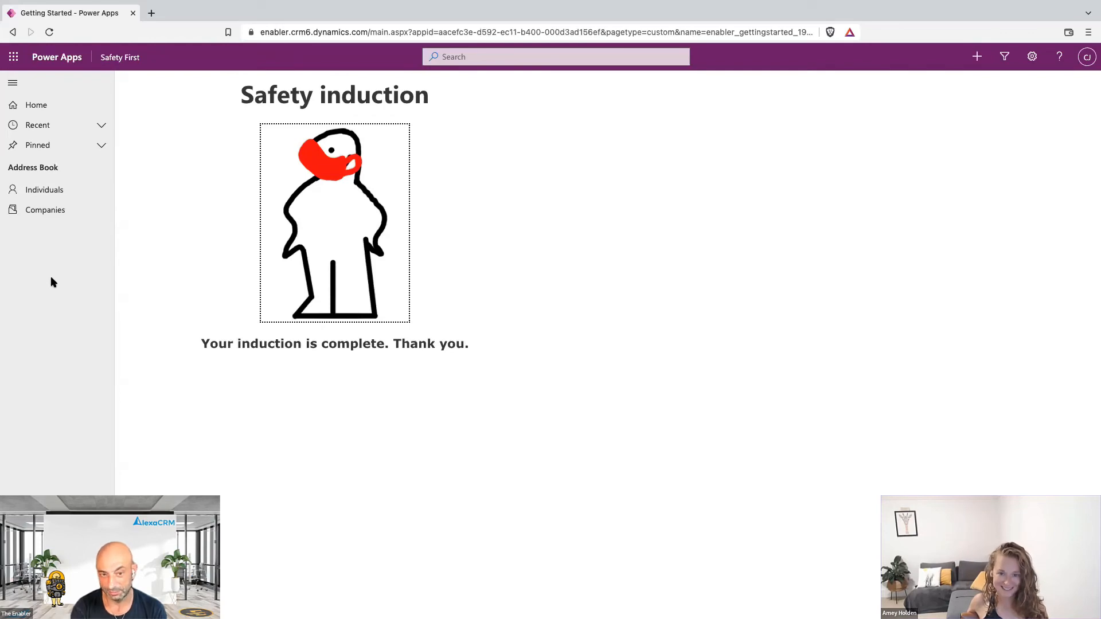
left_click(66, 191)
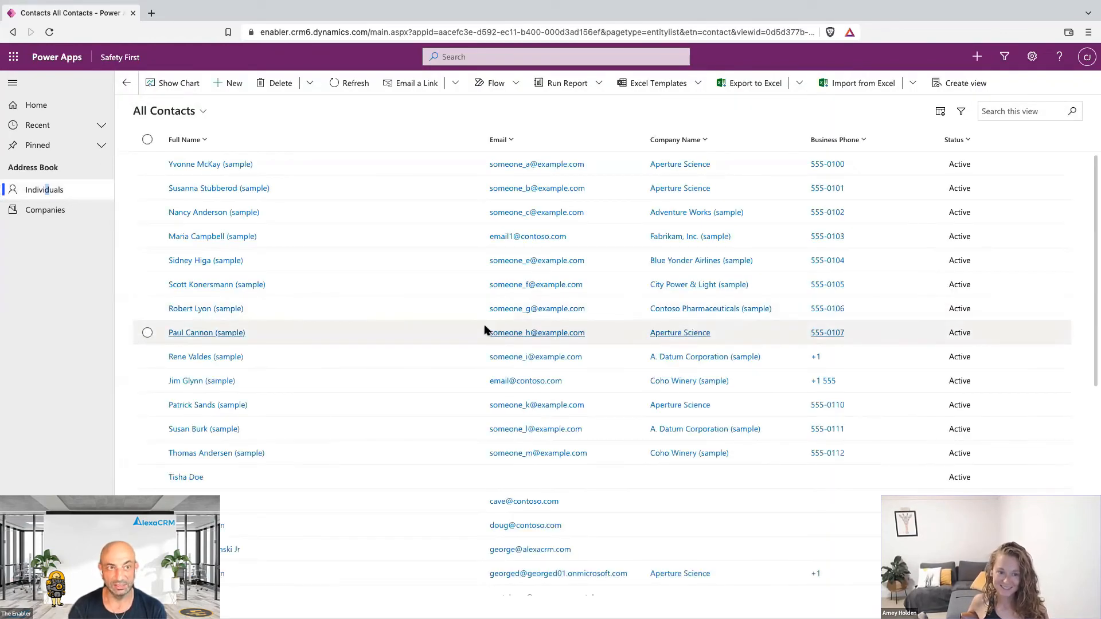
Open Companies under Address Book to show the All Accounts list, including Fourth Coffee.
left_click(33, 215)
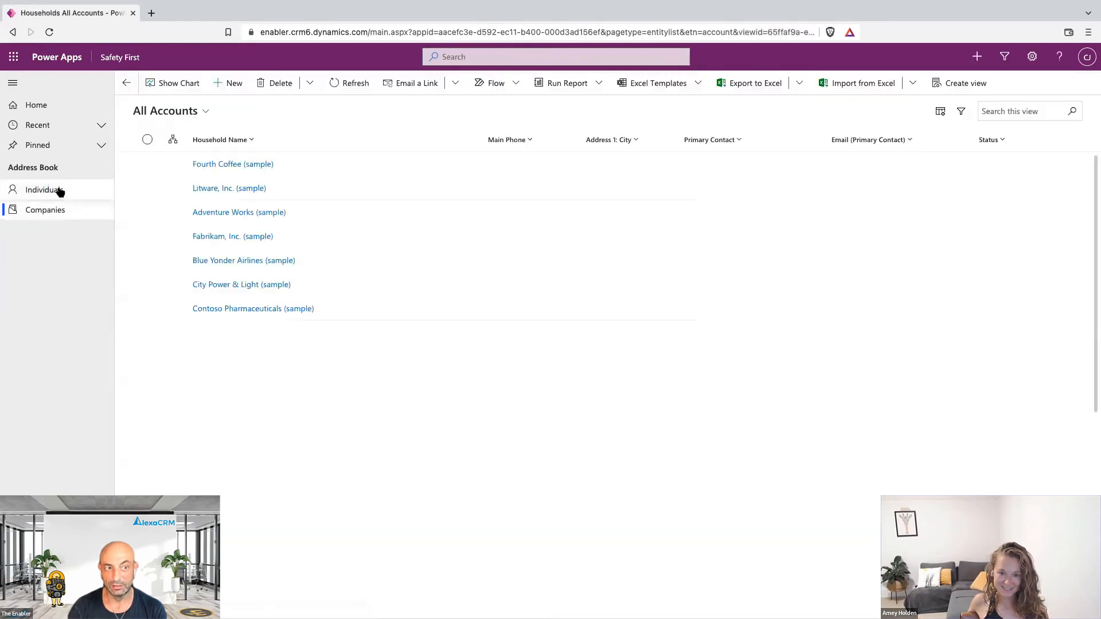